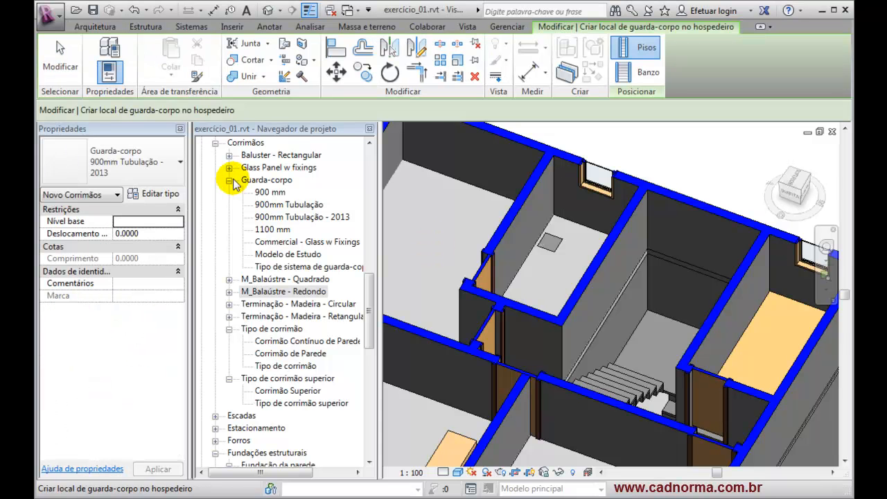
# Review the type properties of the 900mm Tubulação - 2013 railing in the Guarda-corpo family without changing anything.
pyautogui.click(229, 181)
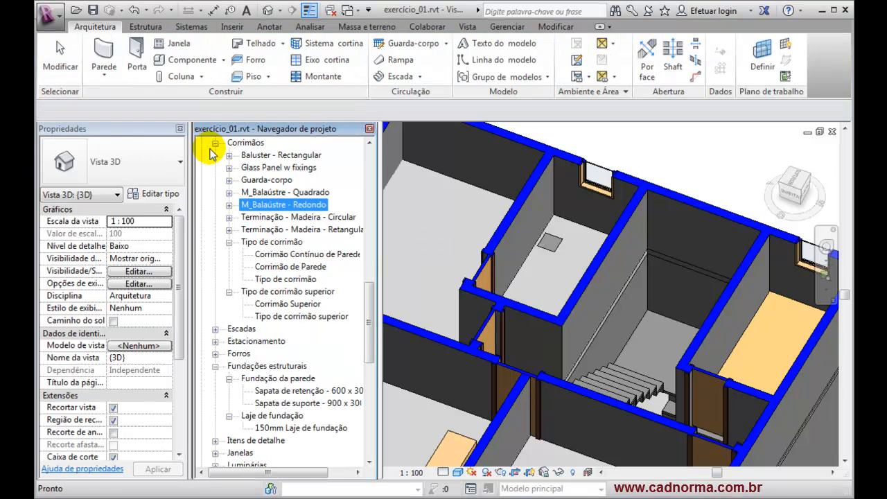
pyautogui.scroll(2, 367, 326)
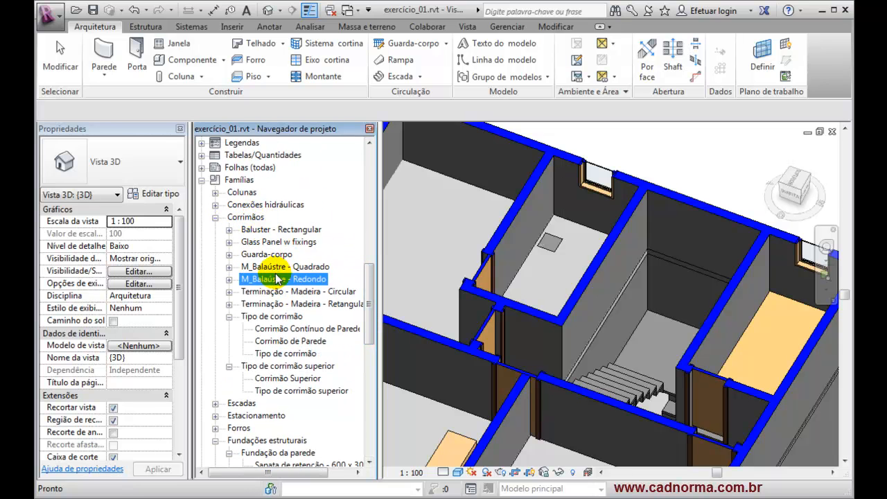
pyautogui.click(229, 254)
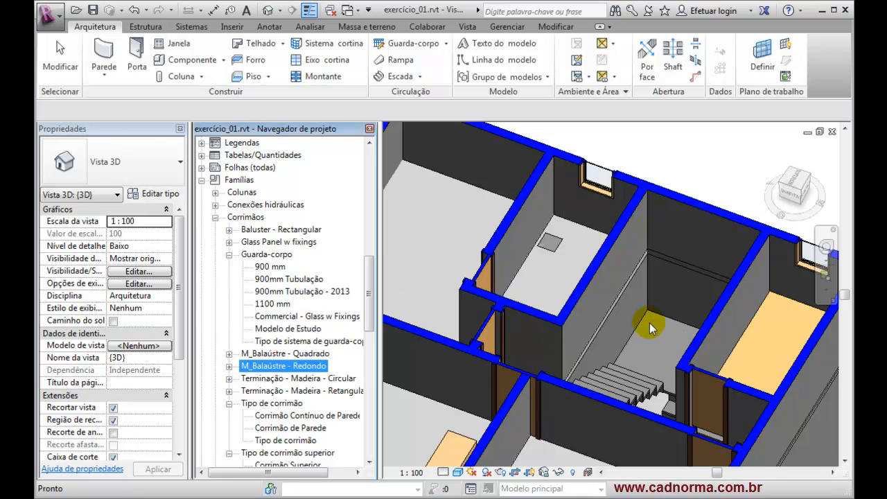
pyautogui.click(273, 288)
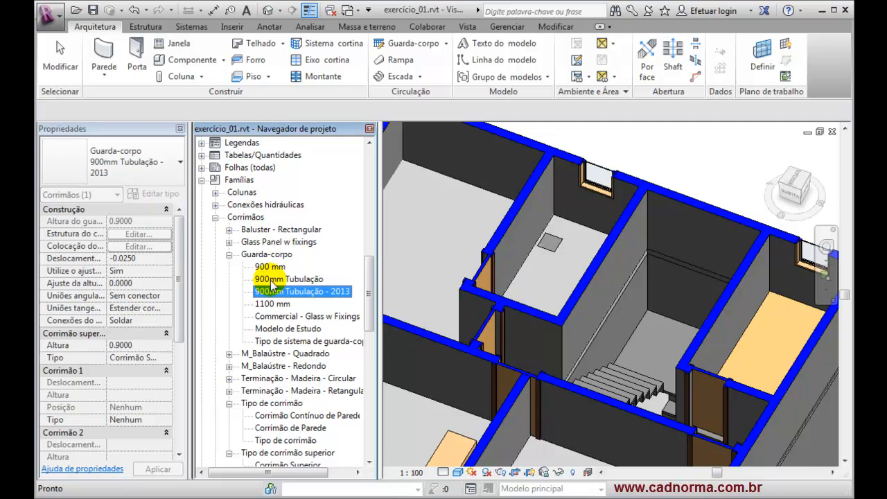
pyautogui.doubleClick(281, 295)
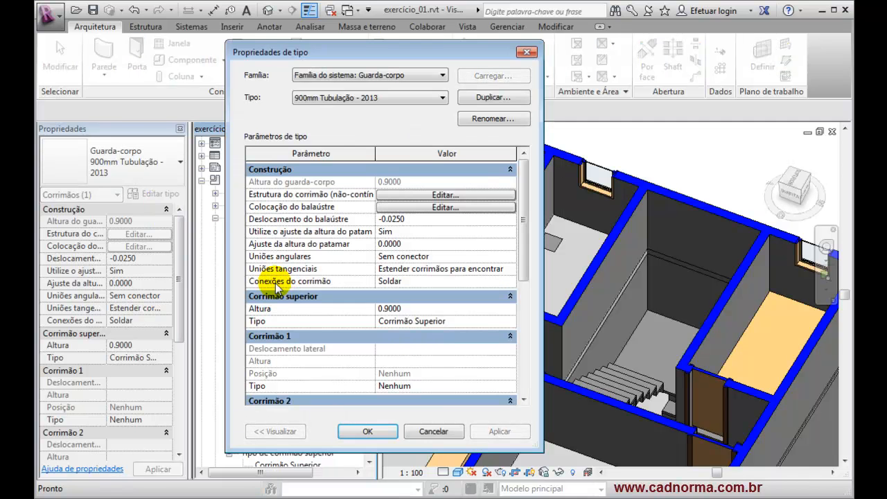
pyautogui.click(433, 431)
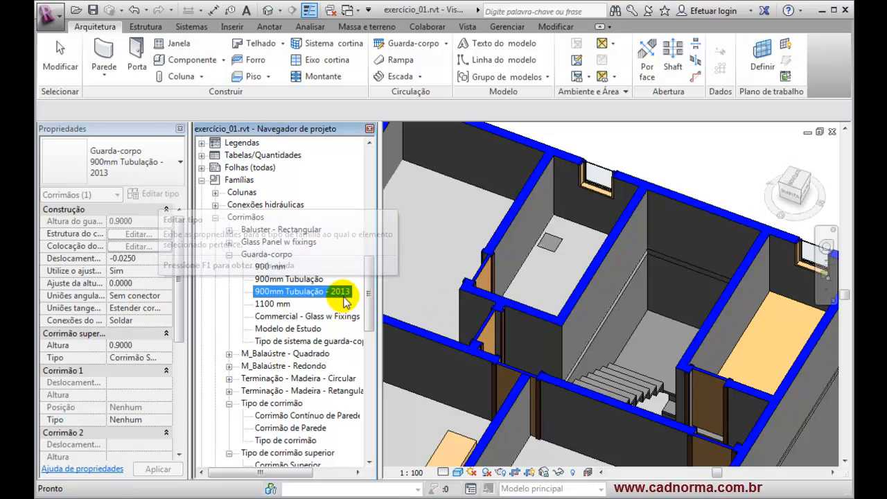
# Place 900mm Tubulação - 2013 railings on the staircase as host and dismiss the resulting notice.
pyautogui.click(446, 44)
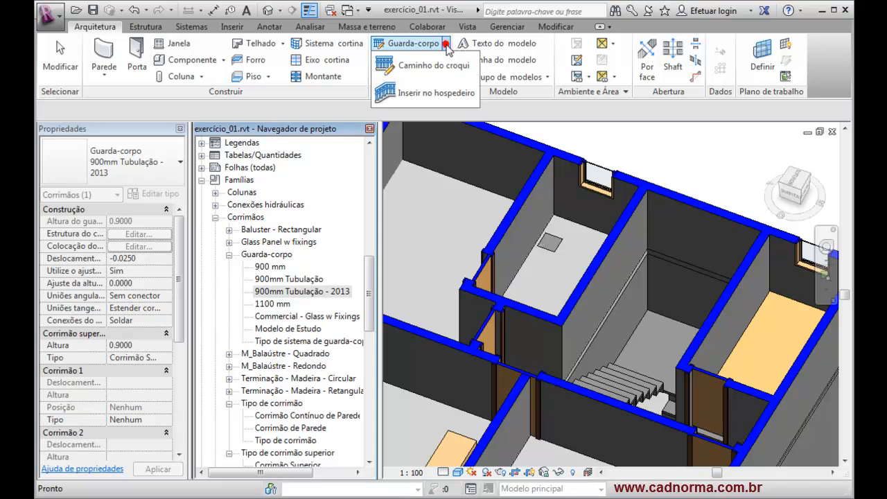
pyautogui.click(426, 92)
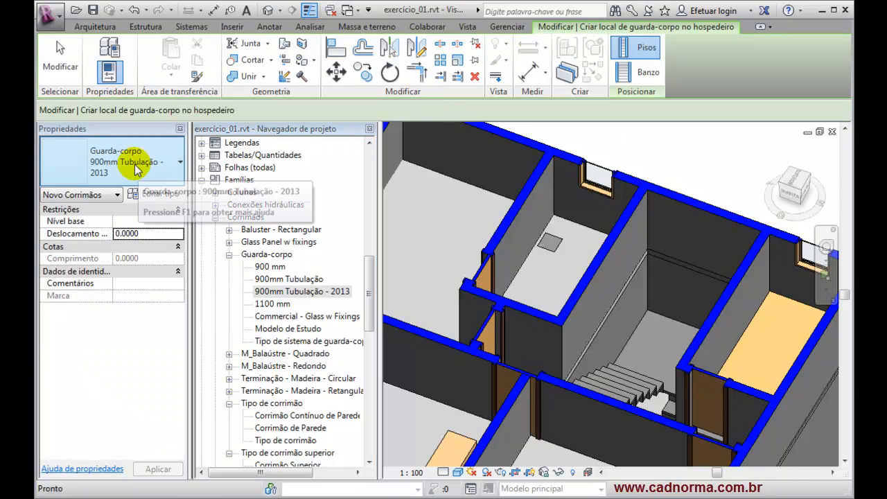
pyautogui.click(619, 373)
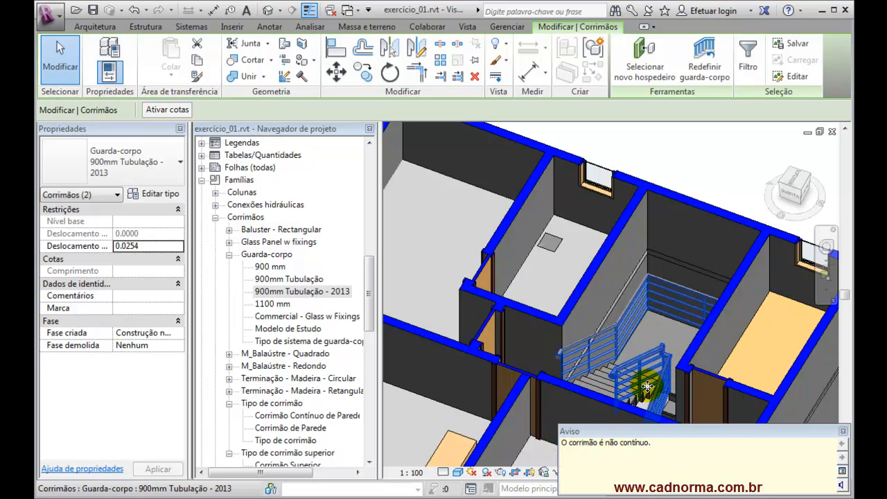
pyautogui.click(842, 431)
pyautogui.press('Escape')
pyautogui.scroll(2, 662, 362)
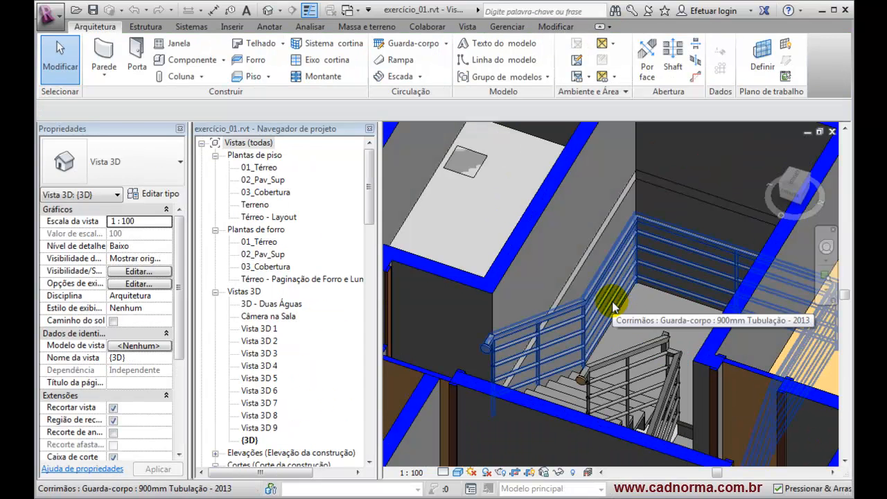
# Duplicate the wall-side stair railing's type as "Guarda-Corpo de Parede" and apply it to that railing.
pyautogui.click(612, 308)
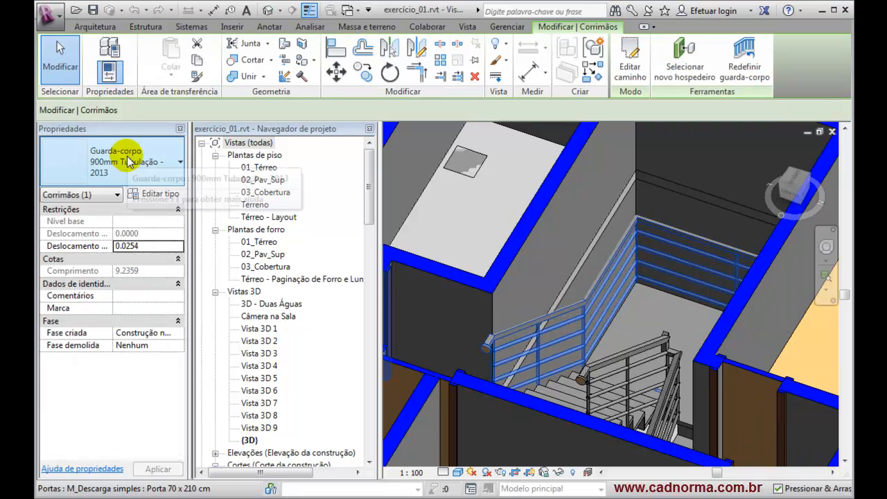
pyautogui.click(158, 195)
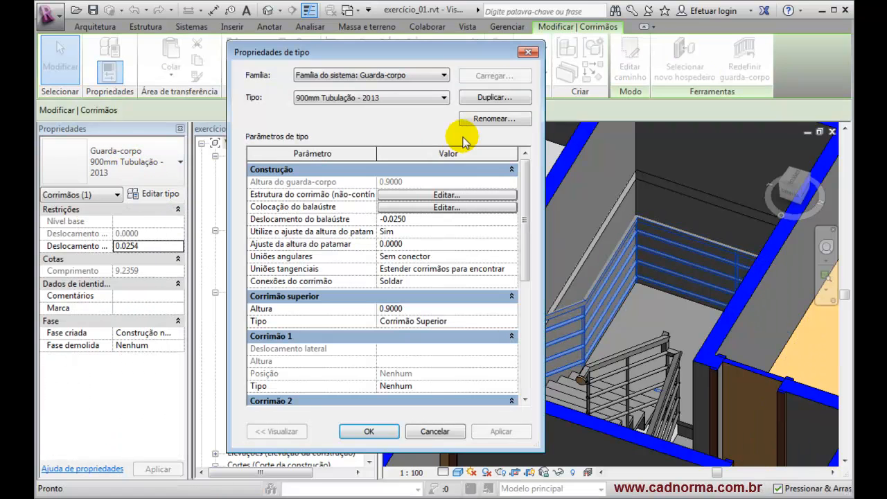
pyautogui.click(494, 97)
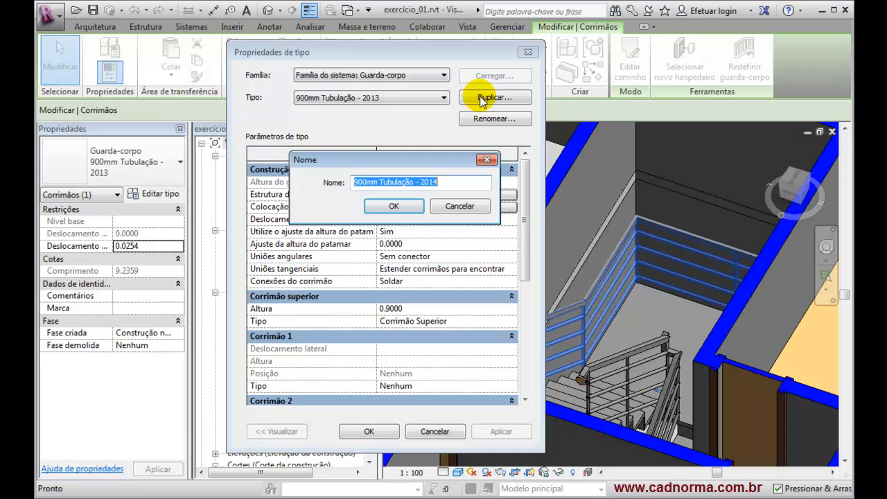
pyautogui.write('Guarda-Corpo d')
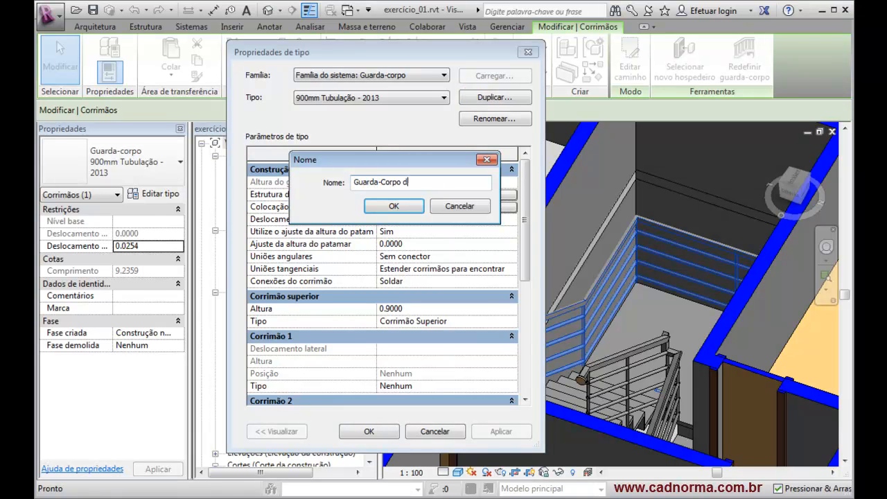
pyautogui.write('e Perede')
pyautogui.click(393, 206)
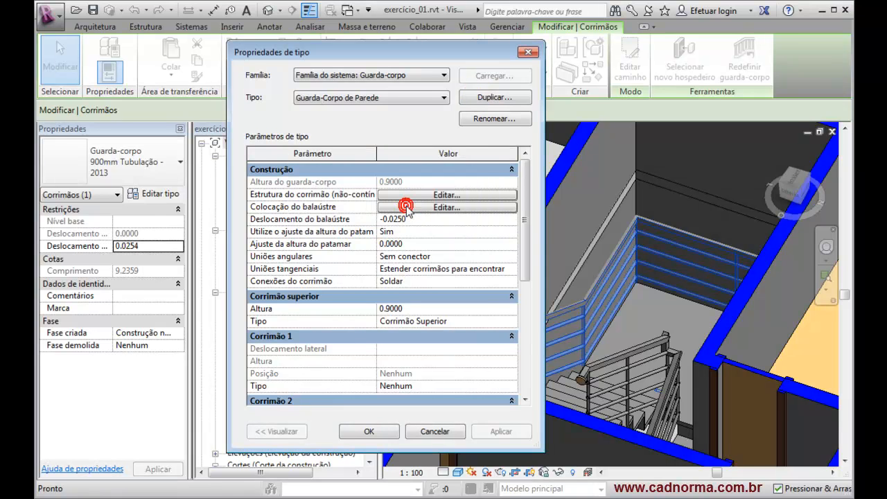
pyautogui.click(360, 433)
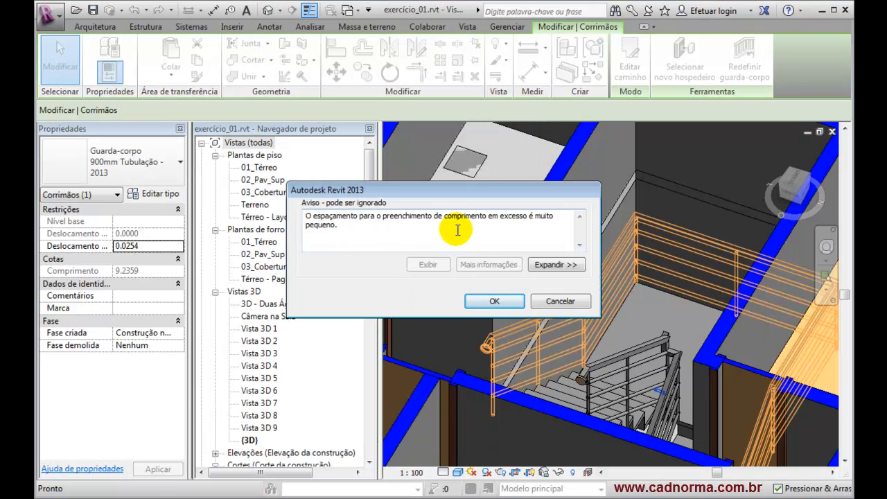
pyautogui.click(504, 300)
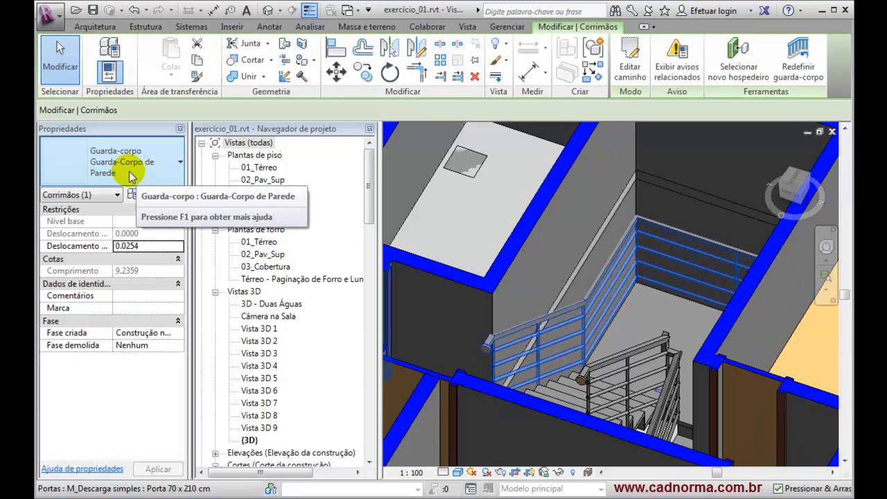
# Delete all four non-continuous rails, Corrimão 2 through Corrimão 5, from the Guarda-Corpo de Parede railing type.
pyautogui.click(172, 196)
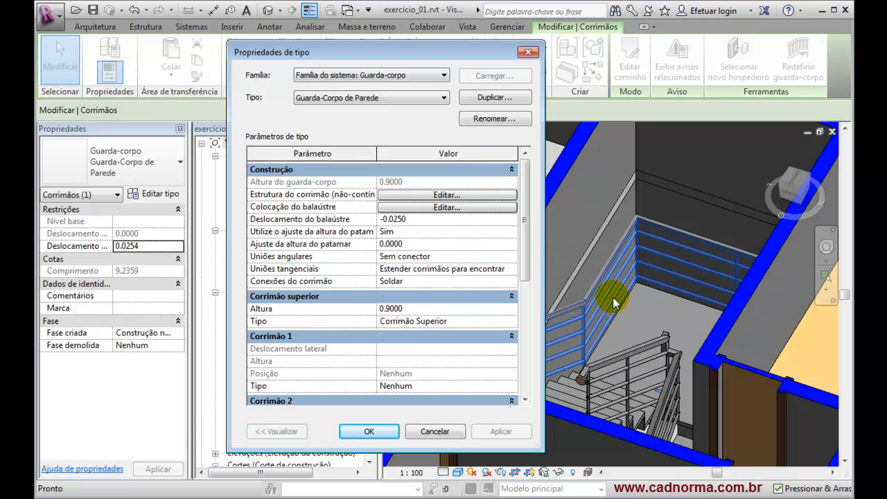
pyautogui.click(421, 196)
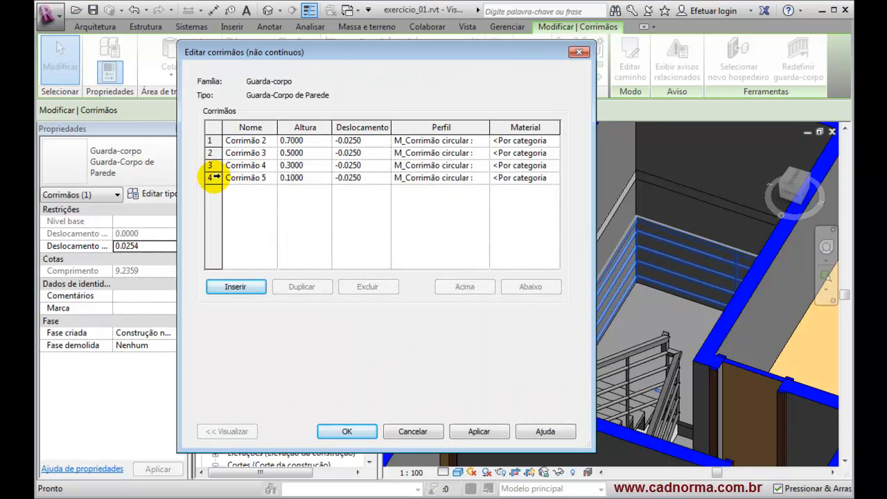
pyautogui.click(213, 177)
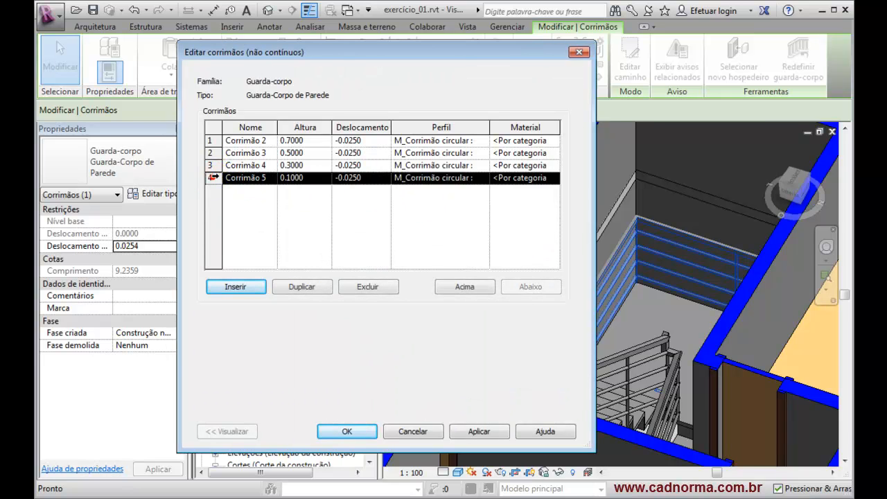
pyautogui.click(368, 287)
pyautogui.click(367, 288)
pyautogui.click(368, 288)
pyautogui.click(367, 287)
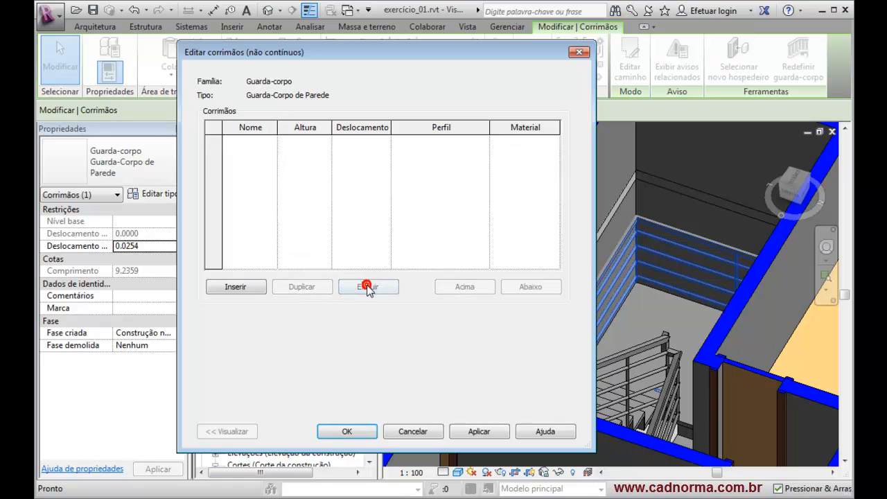
pyautogui.click(479, 430)
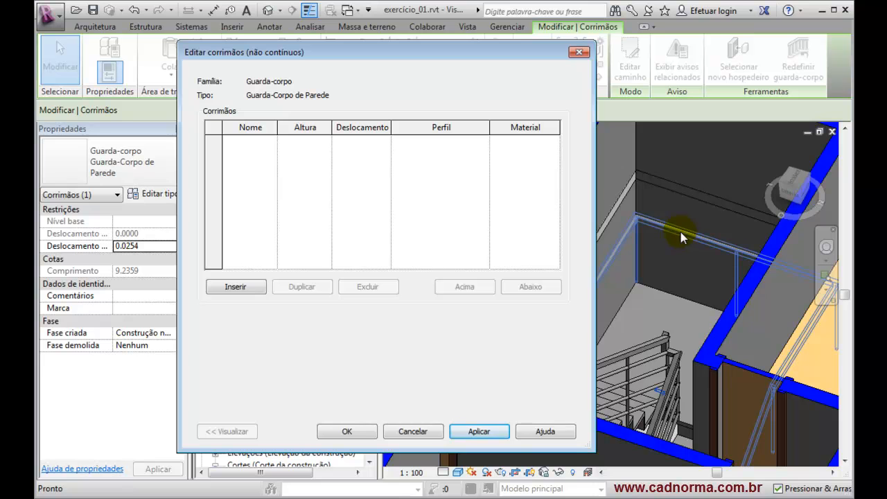
pyautogui.click(345, 433)
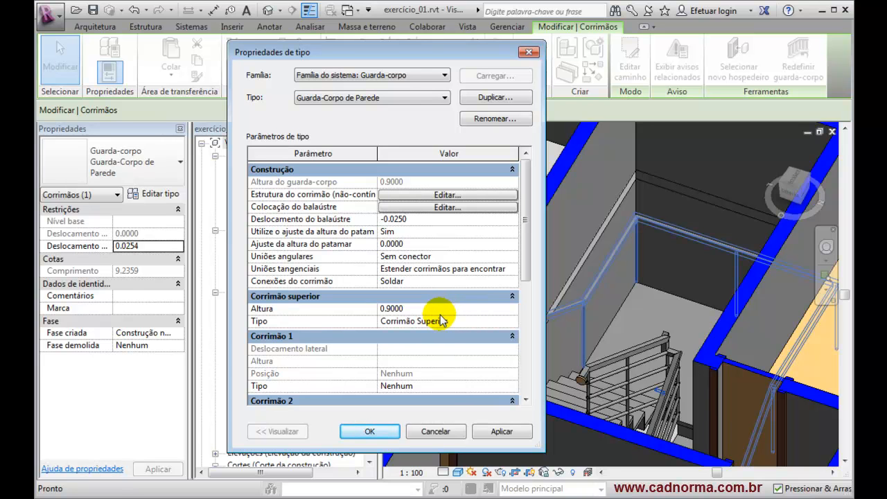
pyautogui.click(498, 431)
pyautogui.click(387, 432)
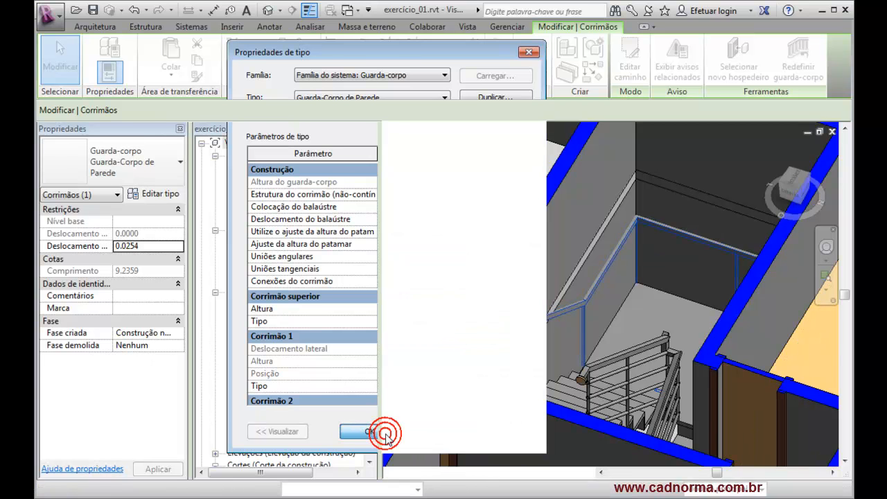
pyautogui.press('Escape')
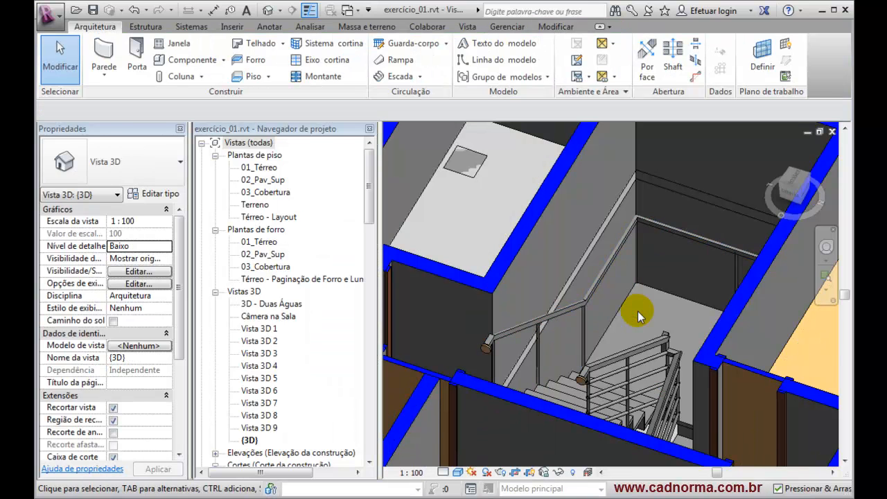
# Examine the baluster, glass panel, termination, handrail and top rail families listed under Corrimãos in the project's families.
pyautogui.moveTo(372, 208); pyautogui.dragTo(369, 296)
pyautogui.scroll(-2, 354, 298)
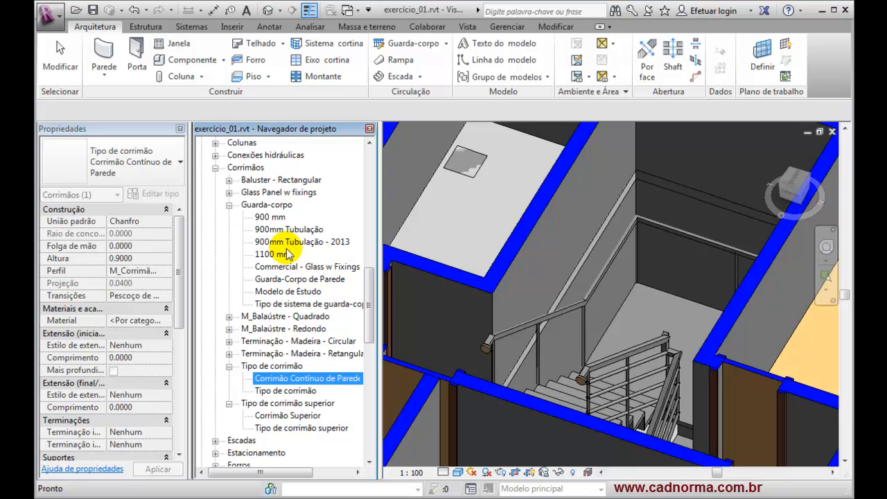
pyautogui.click(258, 180)
pyautogui.click(267, 192)
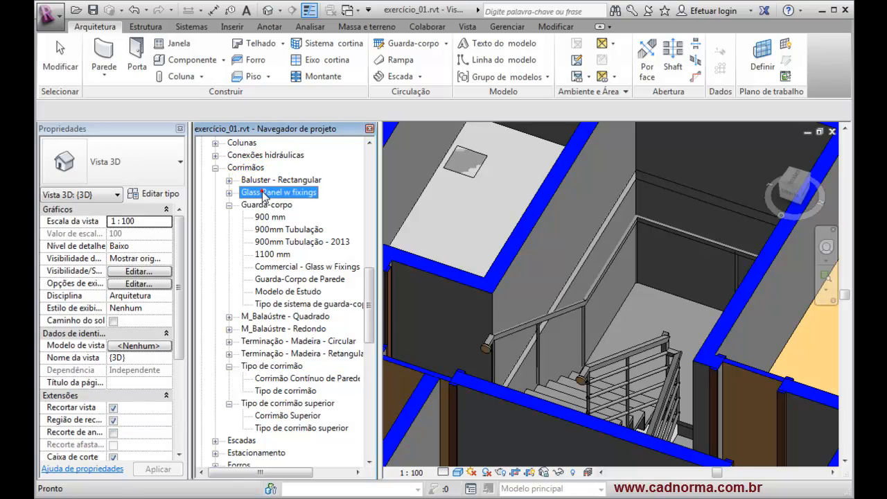
pyautogui.click(287, 316)
pyautogui.click(282, 328)
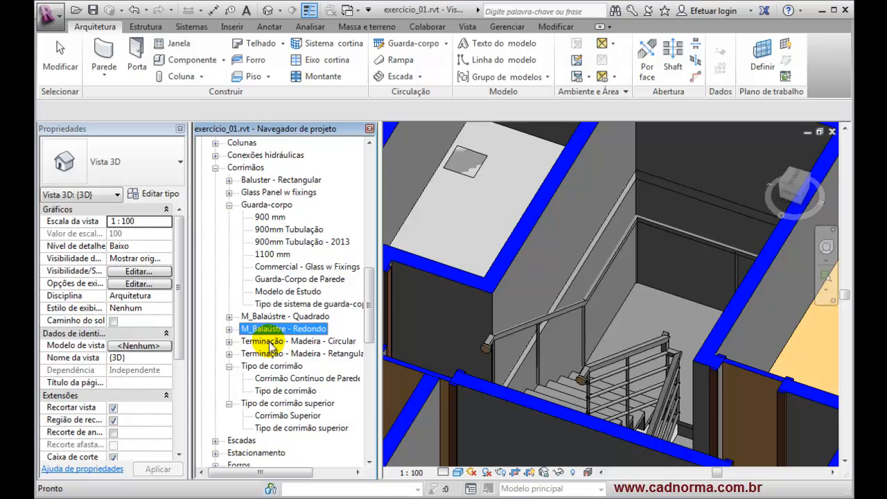
pyautogui.click(265, 341)
pyautogui.click(274, 353)
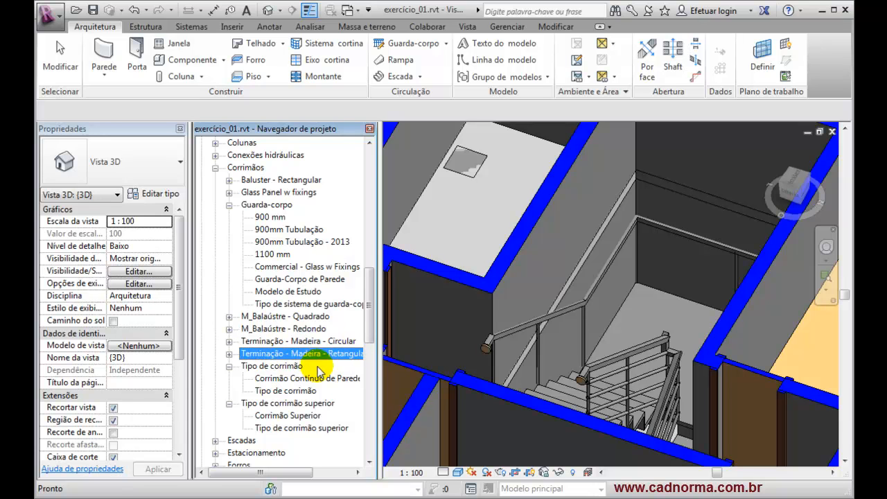
pyautogui.click(284, 366)
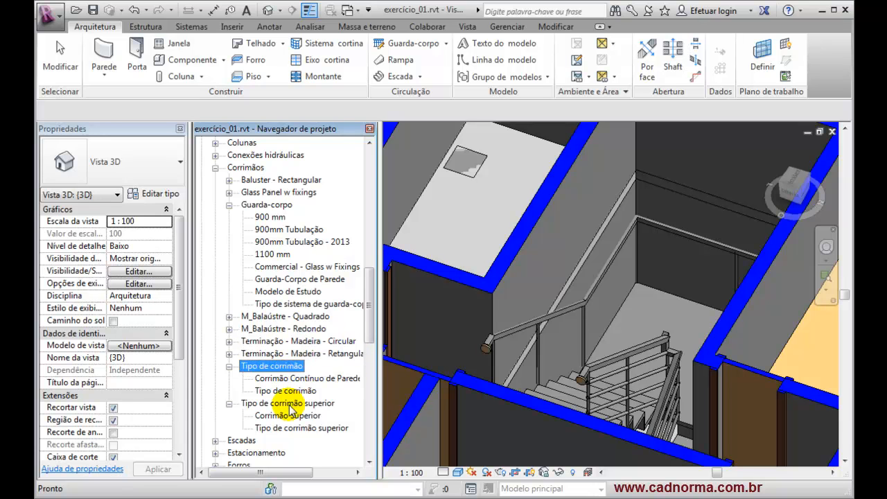
pyautogui.click(290, 404)
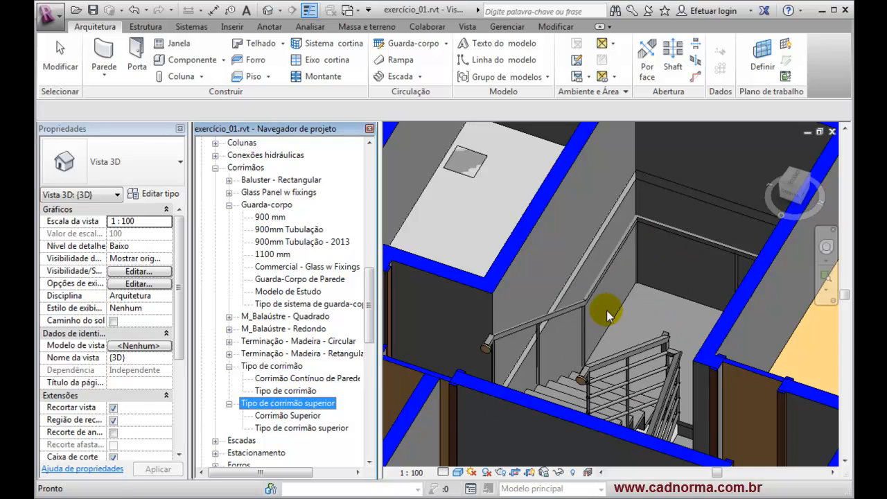
# Review the profile, extension and termination parameters in the type properties of the Corrimão Superior top rail.
pyautogui.click(282, 415)
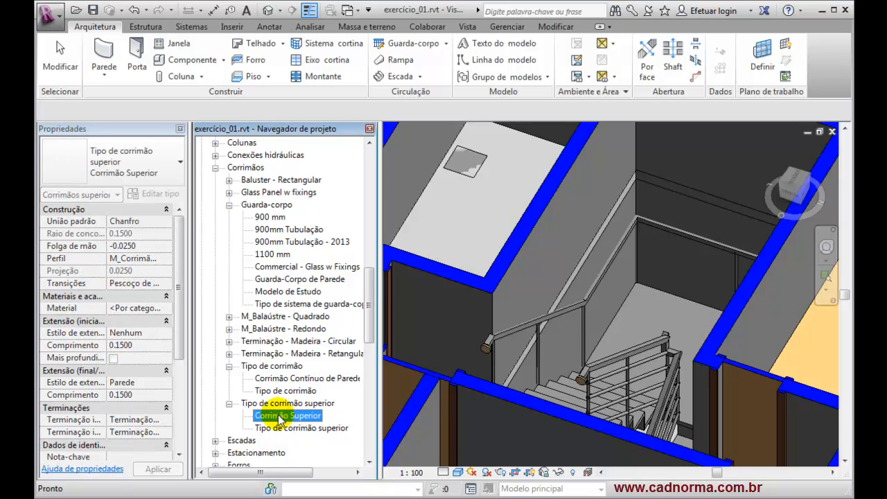
pyautogui.doubleClick(279, 416)
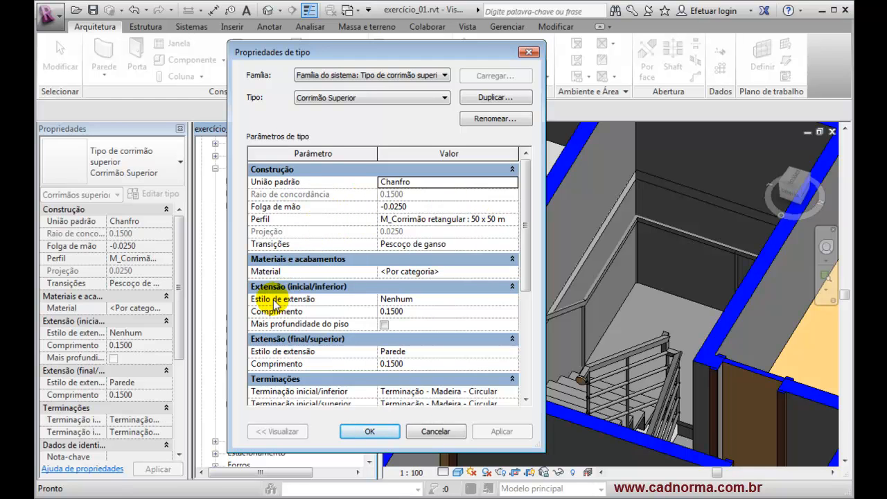
pyautogui.moveTo(525, 263); pyautogui.dragTo(525, 348)
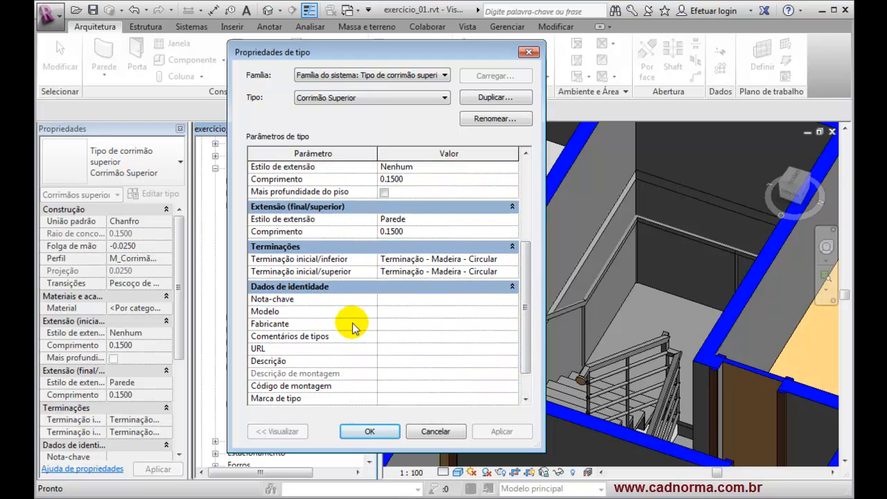
pyautogui.click(384, 430)
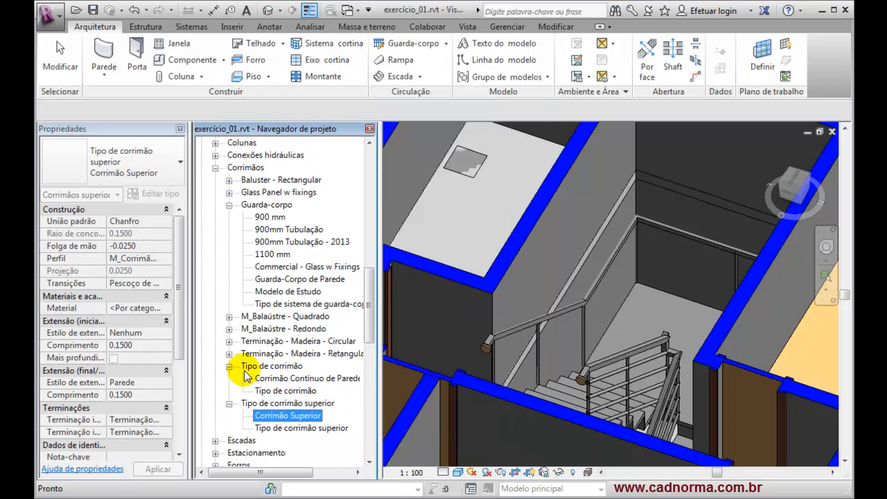
# Review the type properties of the Tipo de corrimão handrail, including the family choices available for its supports.
pyautogui.click(289, 392)
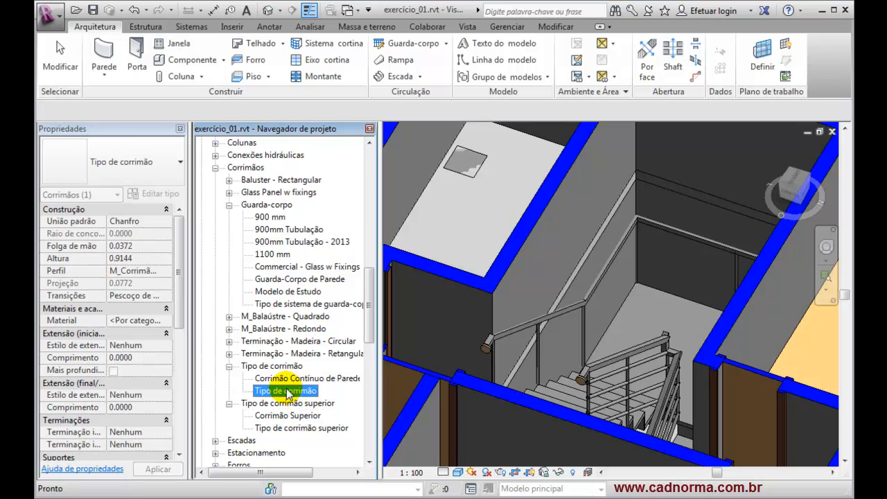
pyautogui.doubleClick(288, 392)
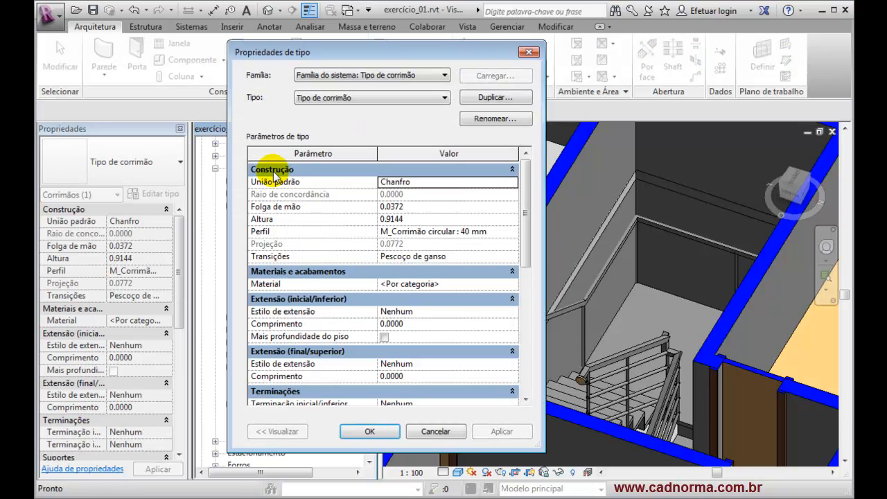
pyautogui.moveTo(523, 241); pyautogui.dragTo(522, 316)
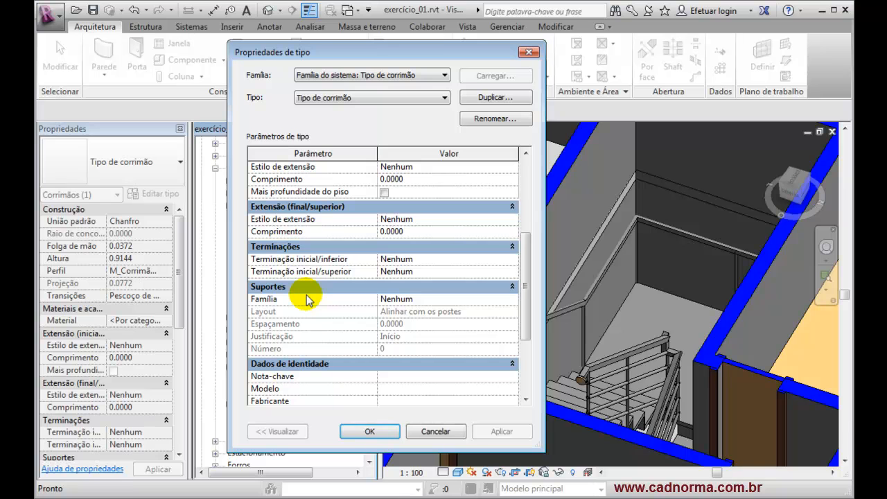
pyautogui.click(421, 300)
pyautogui.click(511, 299)
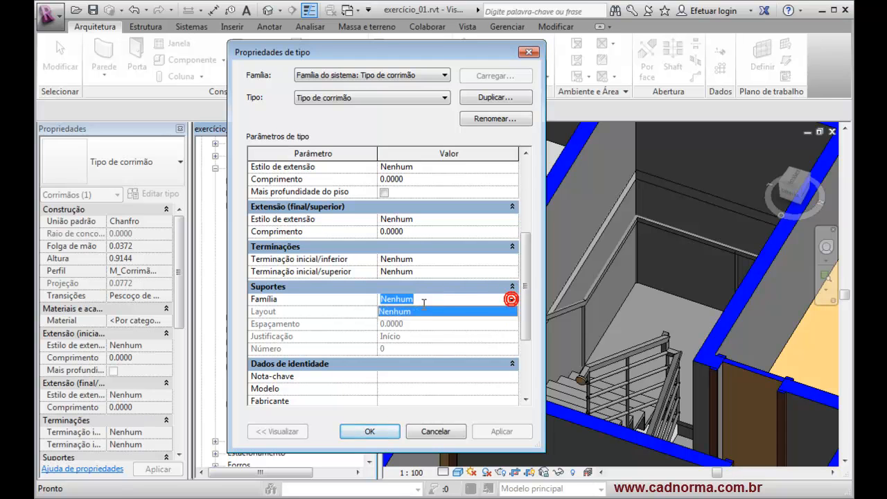
pyautogui.click(512, 299)
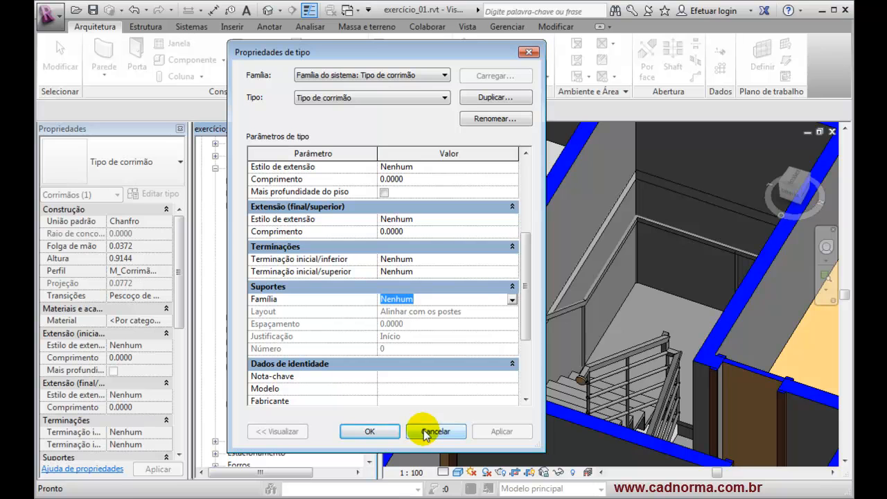
pyautogui.click(380, 429)
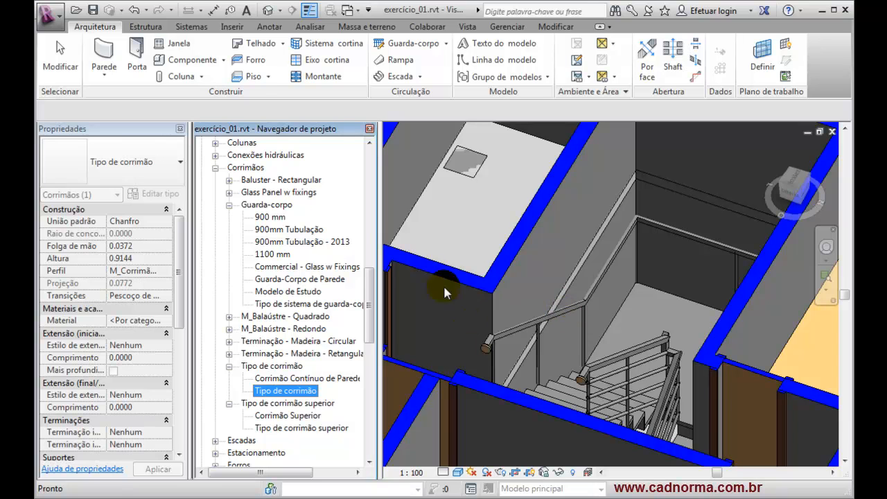
# Load the Suporte - Metal - Circular family from the Suportes folder of the Corrimãos library.
pyautogui.click(232, 27)
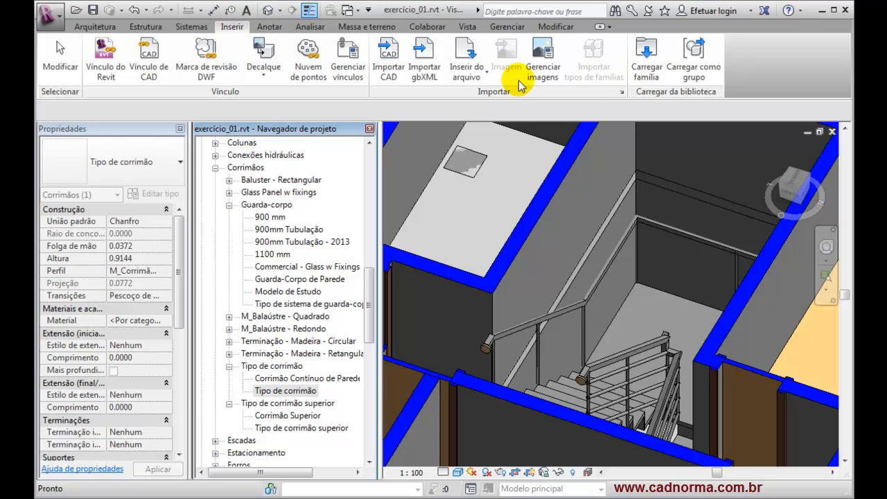
pyautogui.click(646, 62)
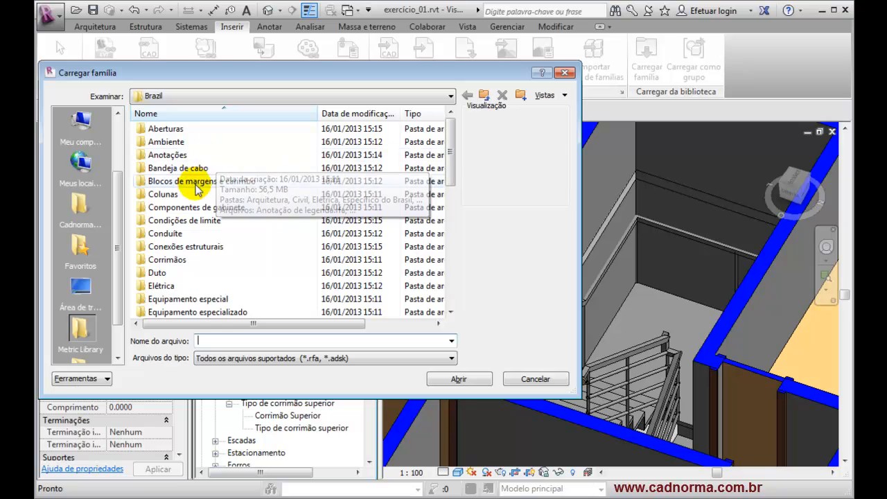
pyautogui.doubleClick(154, 260)
pyautogui.doubleClick(147, 142)
pyautogui.click(166, 130)
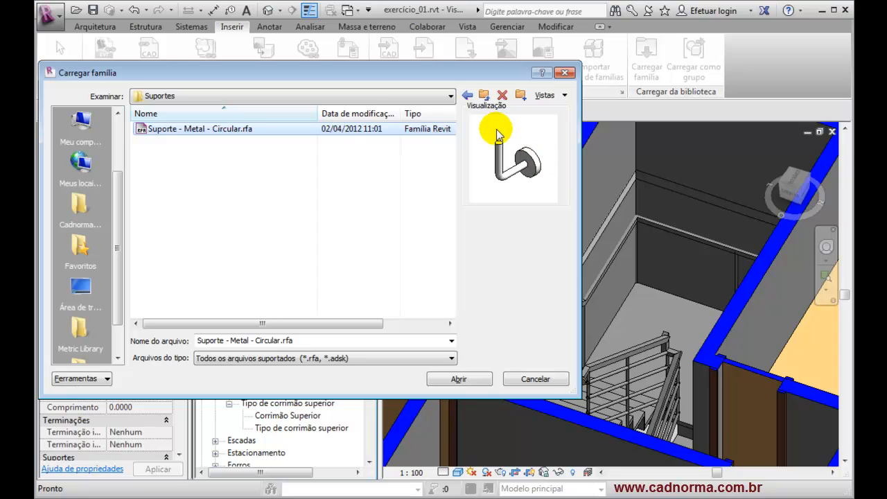
pyautogui.moveTo(513, 144); pyautogui.dragTo(502, 172)
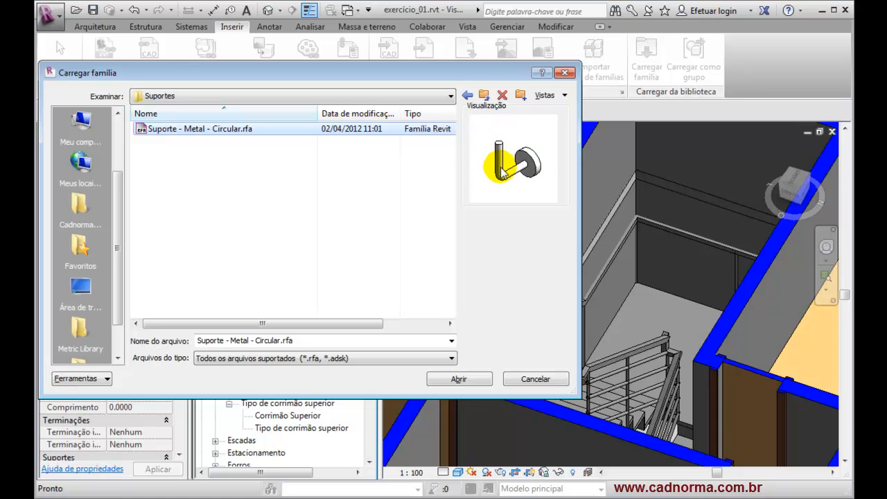
pyautogui.moveTo(501, 172); pyautogui.dragTo(504, 148)
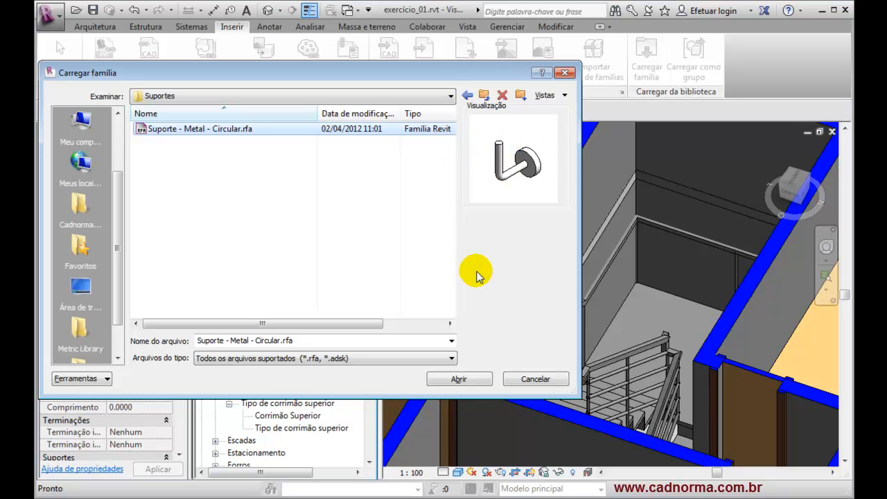
pyautogui.click(460, 380)
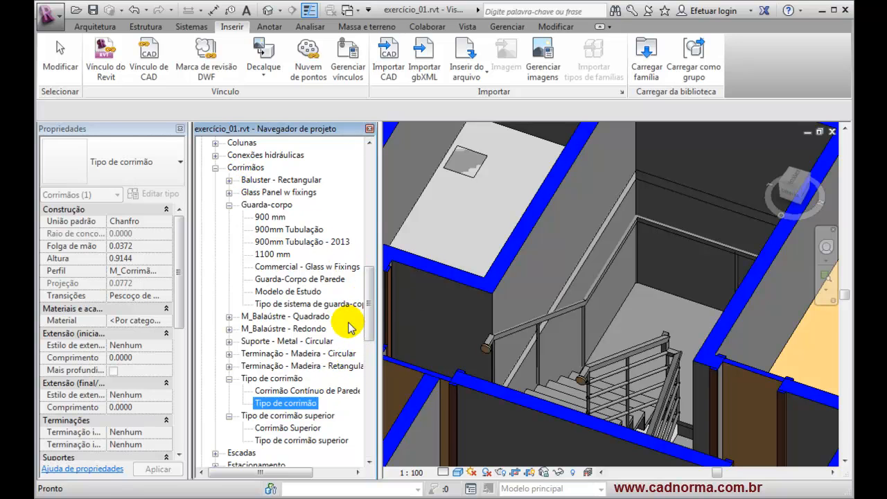
# Locate the loaded Suporte - Metal - Circular family among the project's railing families and inspect its type's properties.
pyautogui.click(249, 341)
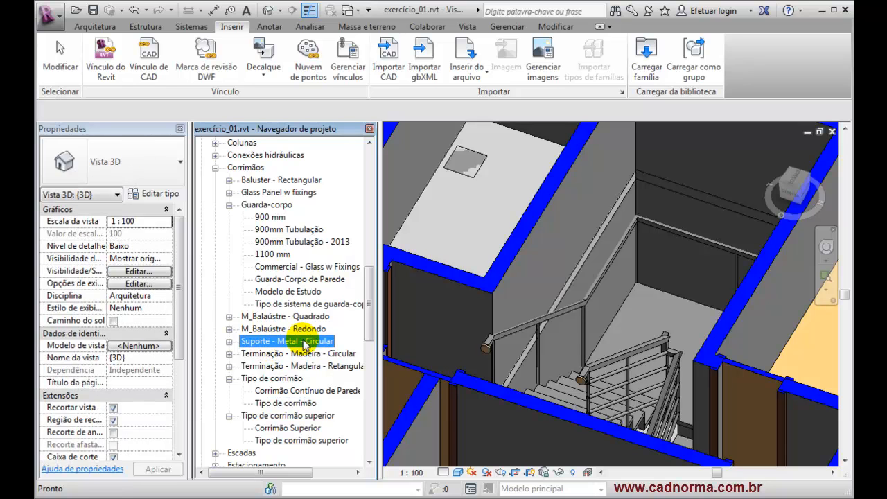
pyautogui.click(229, 341)
pyautogui.click(284, 353)
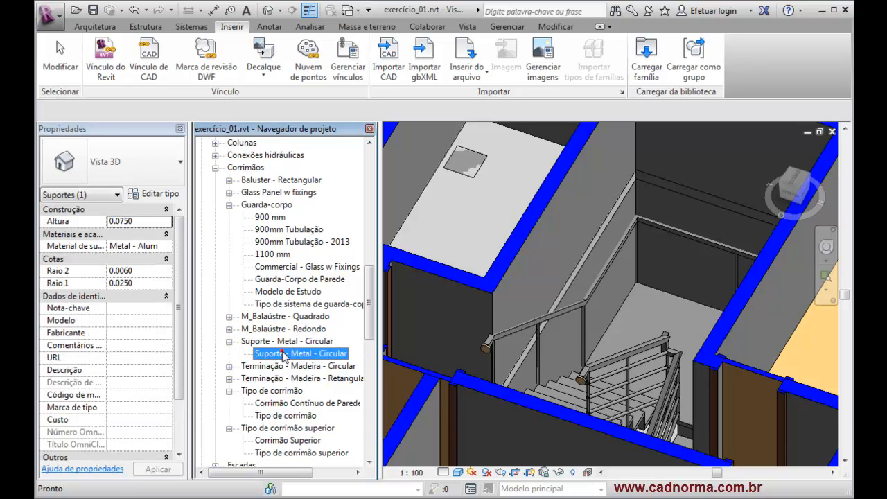
pyautogui.click(302, 354)
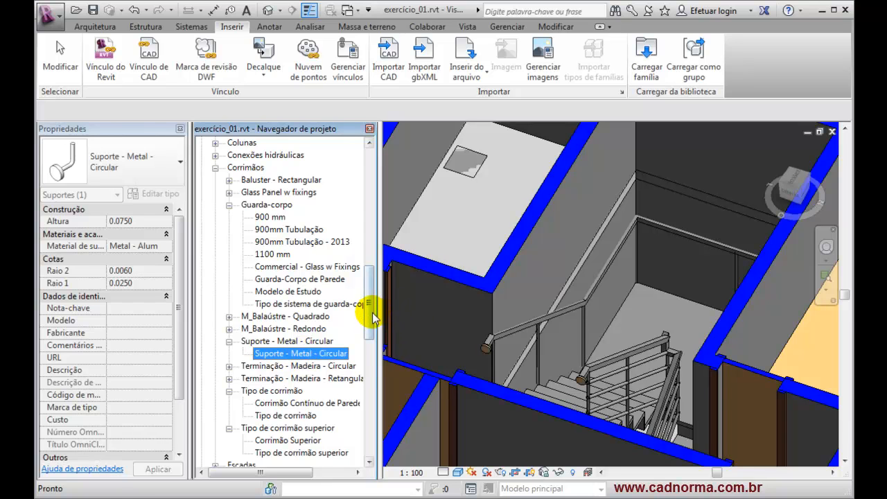
# Duplicate the Tipo de corrimão handrail type as "Corrimão de Parede".
pyautogui.moveTo(369, 319); pyautogui.dragTo(362, 337)
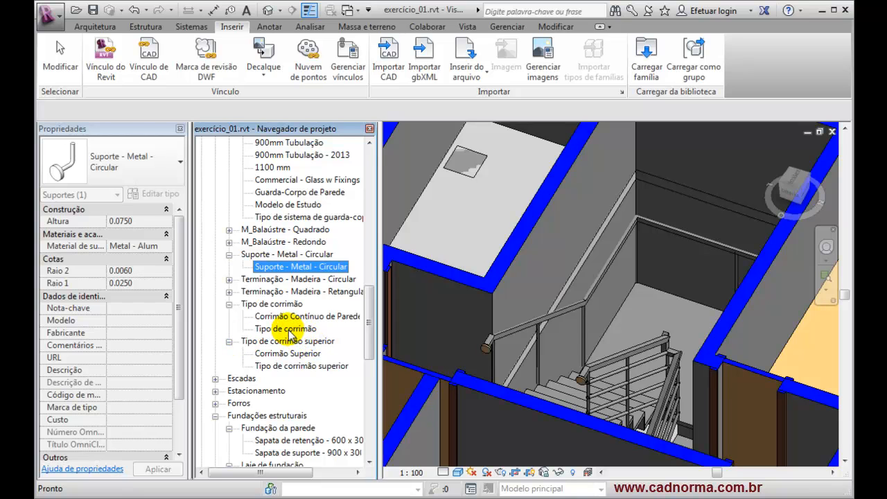
pyautogui.click(290, 329)
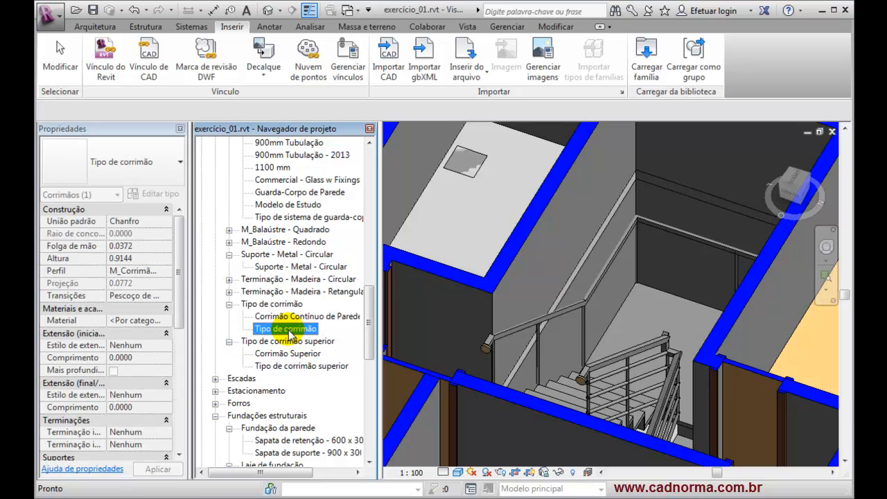
pyautogui.rightClick(290, 333)
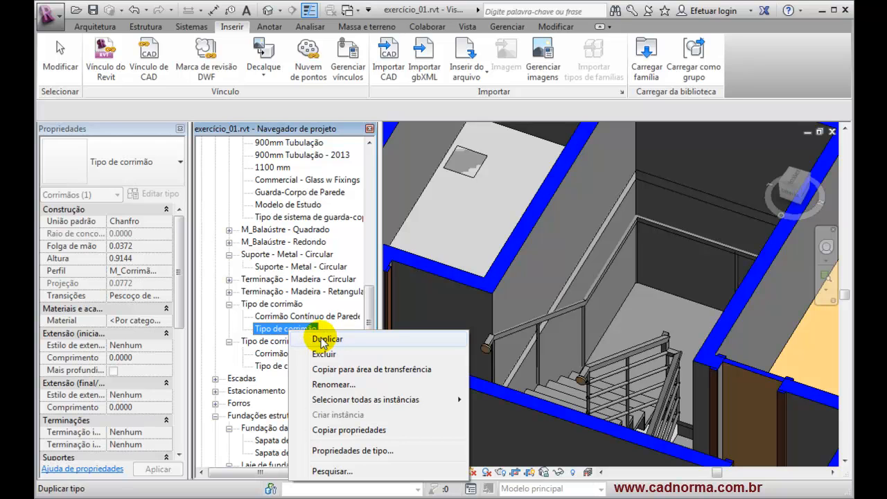
pyautogui.click(352, 450)
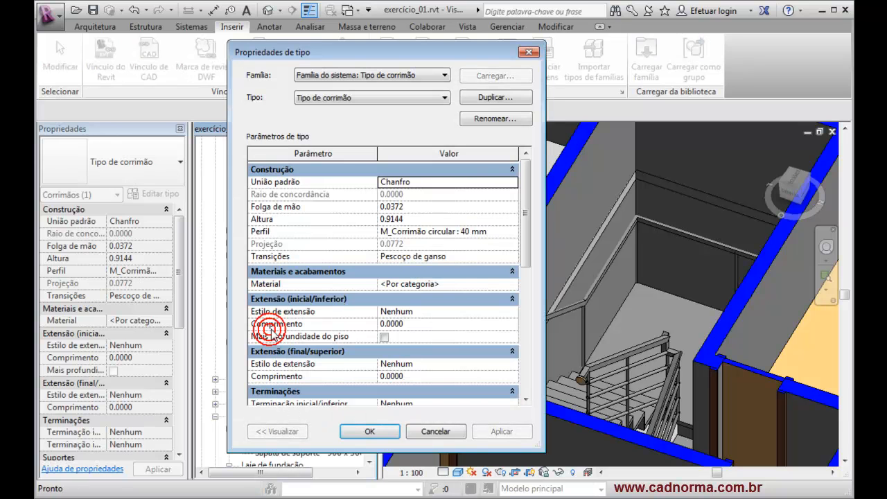
pyautogui.click(485, 97)
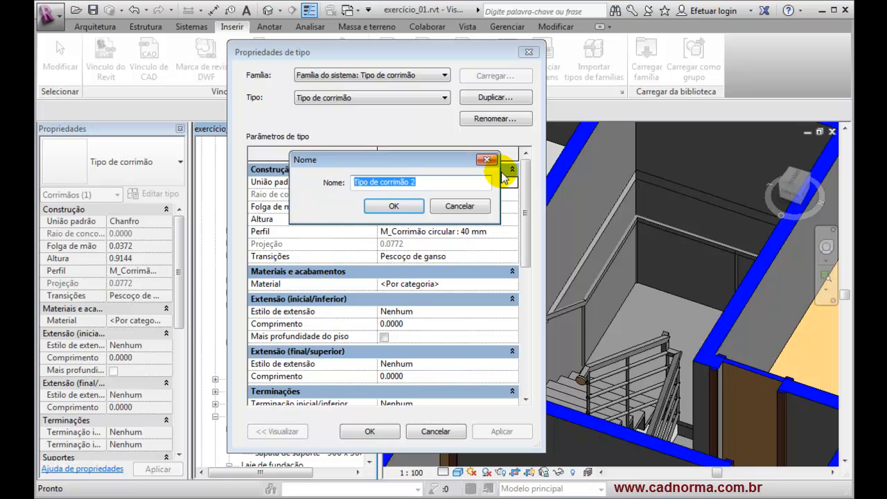
pyautogui.write('Corrimão de Parede')
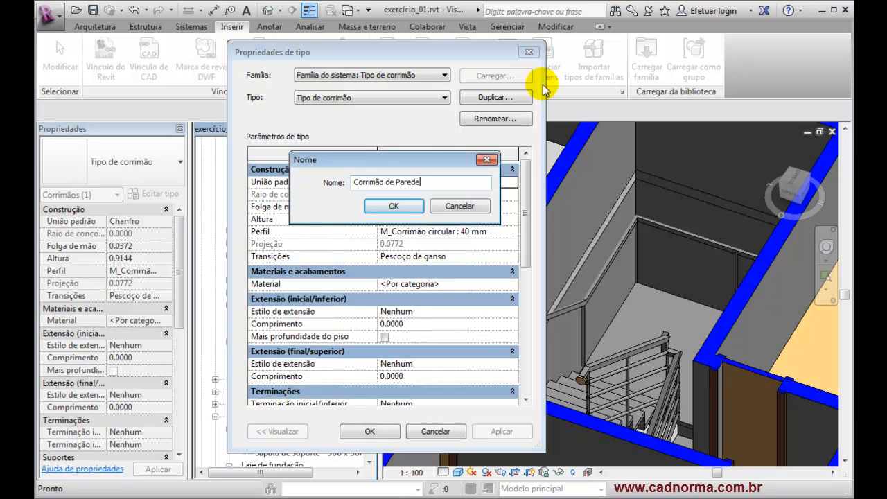
pyautogui.click(394, 206)
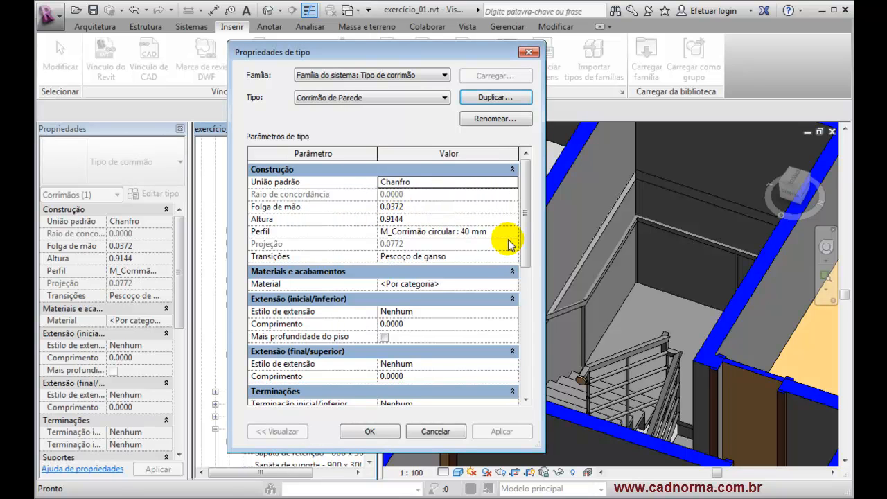
# Set the support family of the Corrimão de Parede handrail type to Suporte - Metal - Circular.
pyautogui.moveTo(525, 248); pyautogui.dragTo(523, 336)
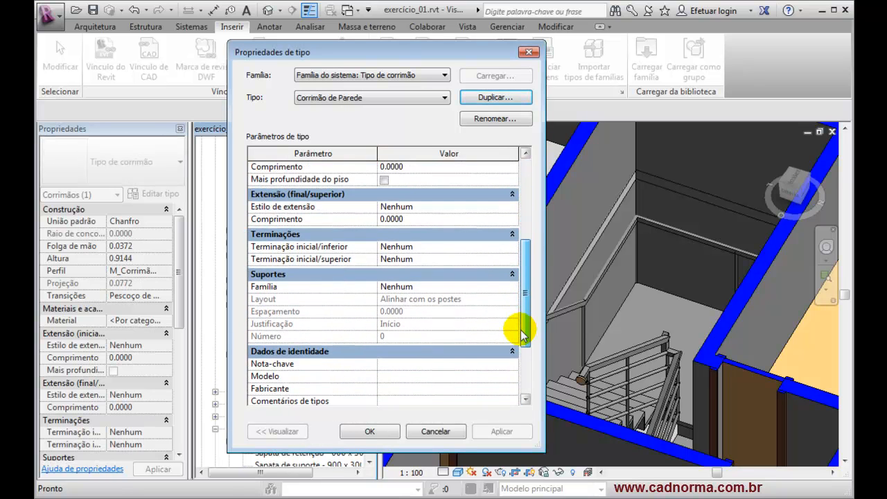
pyautogui.click(444, 286)
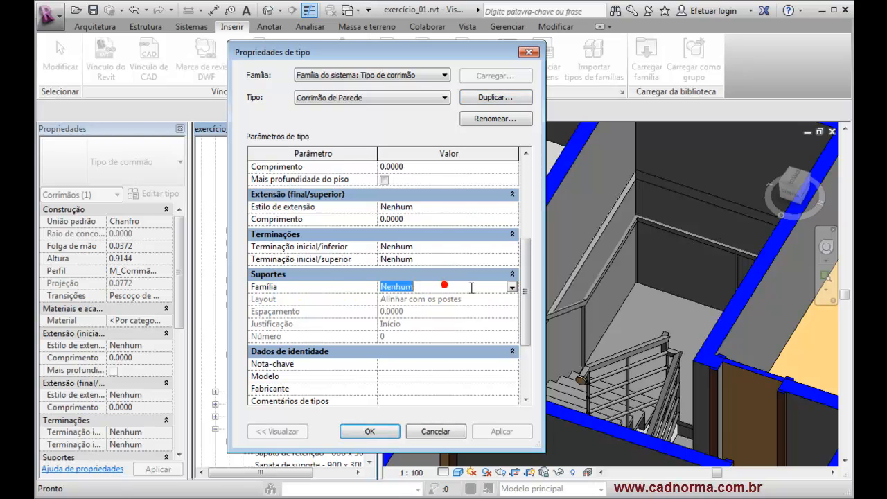
pyautogui.click(512, 287)
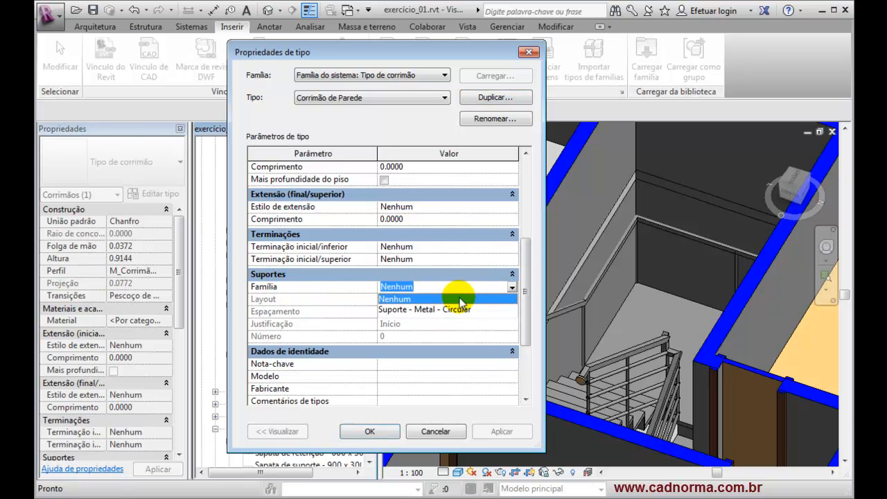
pyautogui.click(417, 310)
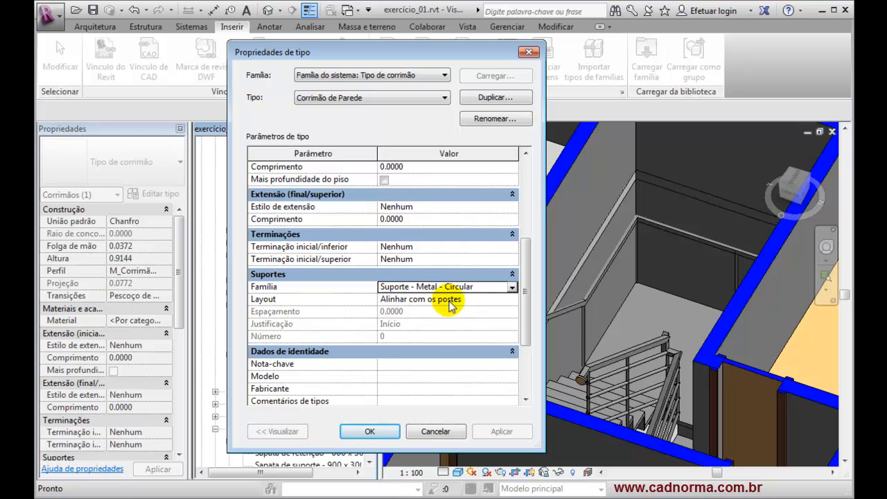
# Set the handrail supports' layout to Distância fixa with a spacing of .6 and accept the type properties.
pyautogui.click(482, 299)
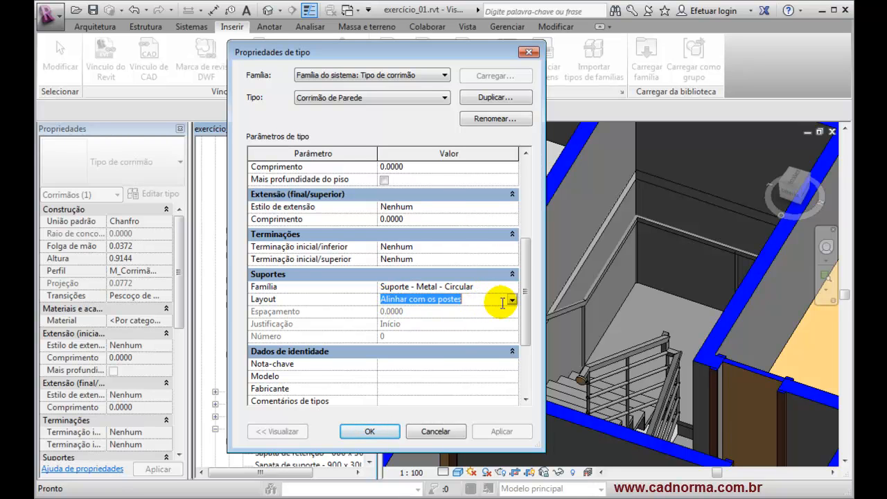
pyautogui.click(512, 299)
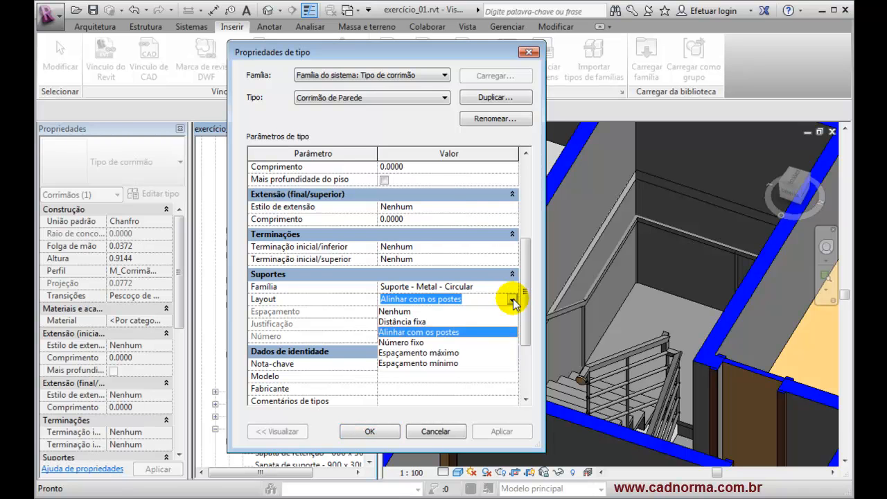
pyautogui.click(419, 322)
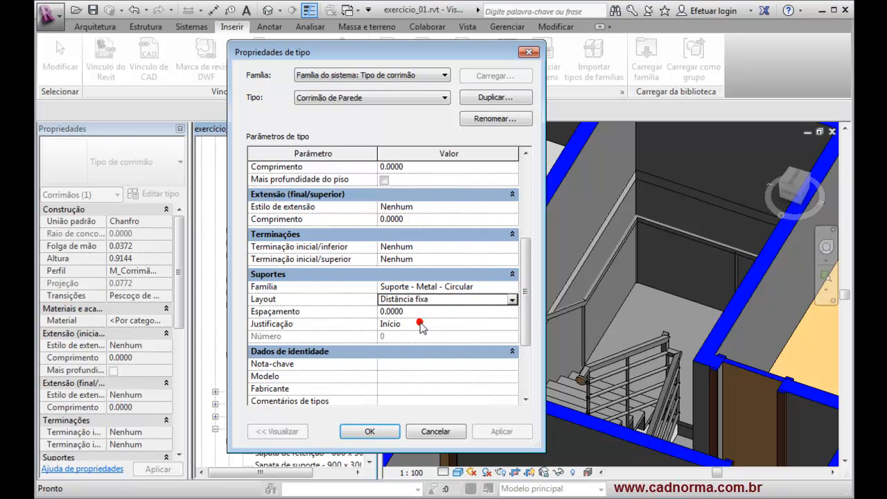
pyautogui.click(414, 311)
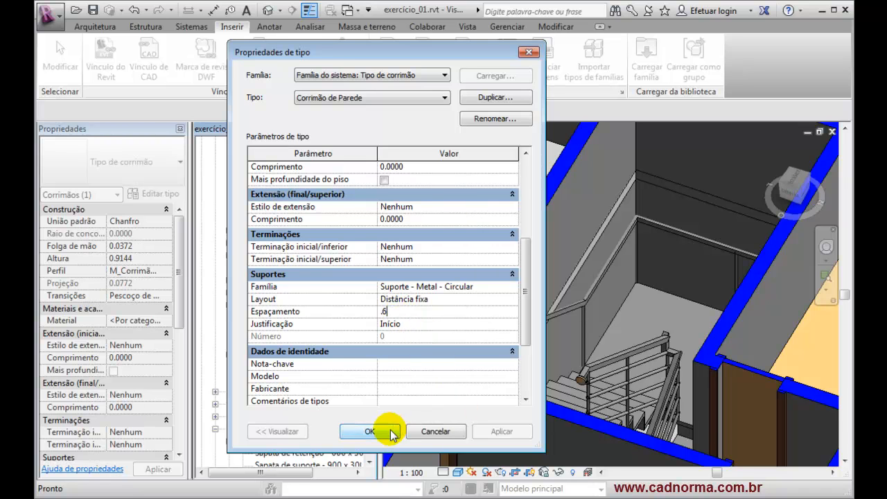
pyautogui.click(367, 430)
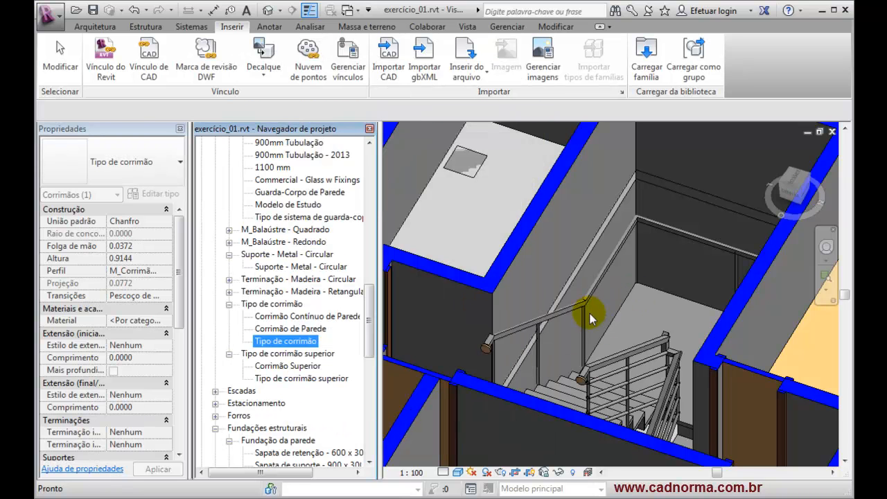
# Set the top rail type (Corrimão superior) of the staircase's Guarda-Corpo de Parede railing type to Nenhum.
pyautogui.click(632, 312)
pyautogui.click(584, 300)
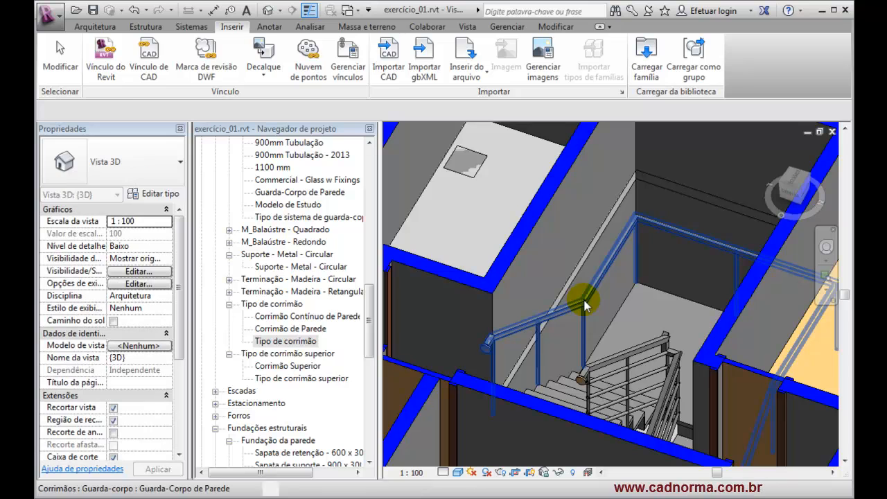
pyautogui.click(580, 302)
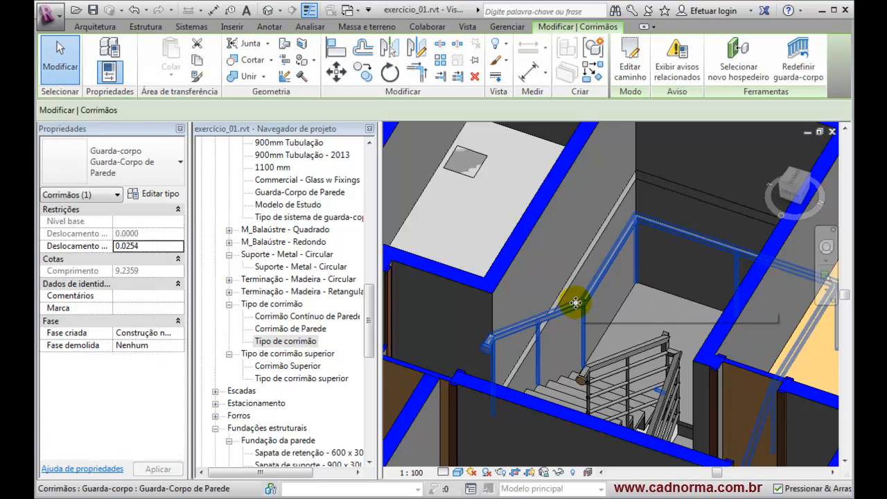
pyautogui.click(157, 194)
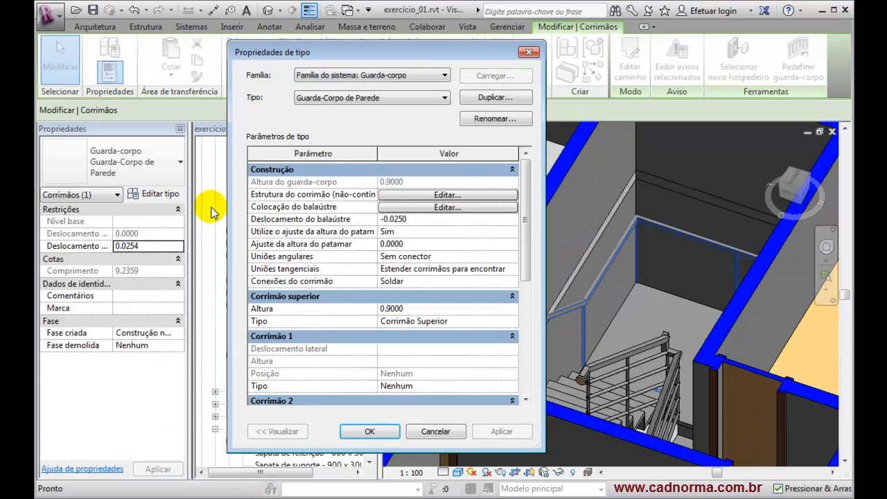
pyautogui.click(471, 321)
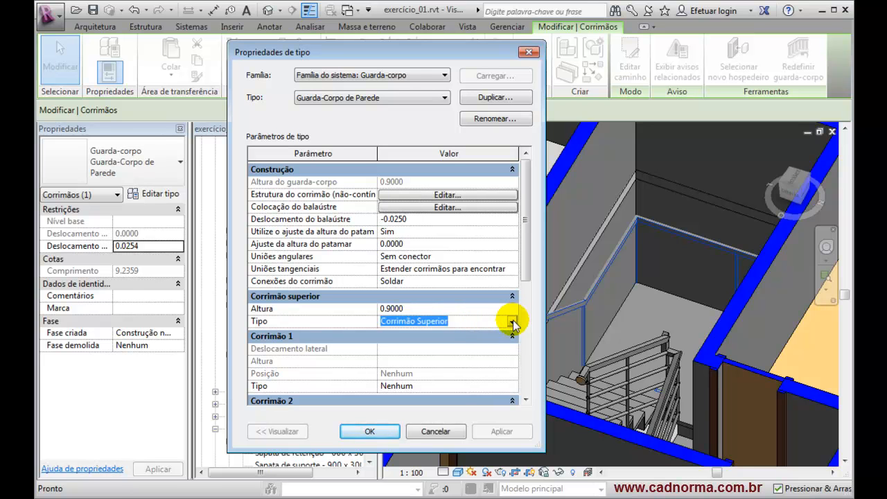
pyautogui.click(513, 320)
pyautogui.click(403, 333)
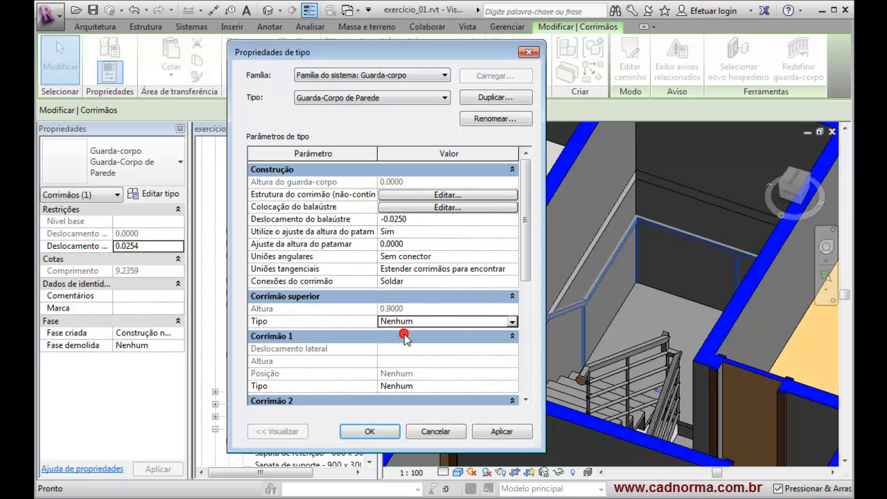
# Assign the Corrimão de Parede type to Corrimão 1 with position Esquerda, and accept the railing type's properties.
pyautogui.click(472, 388)
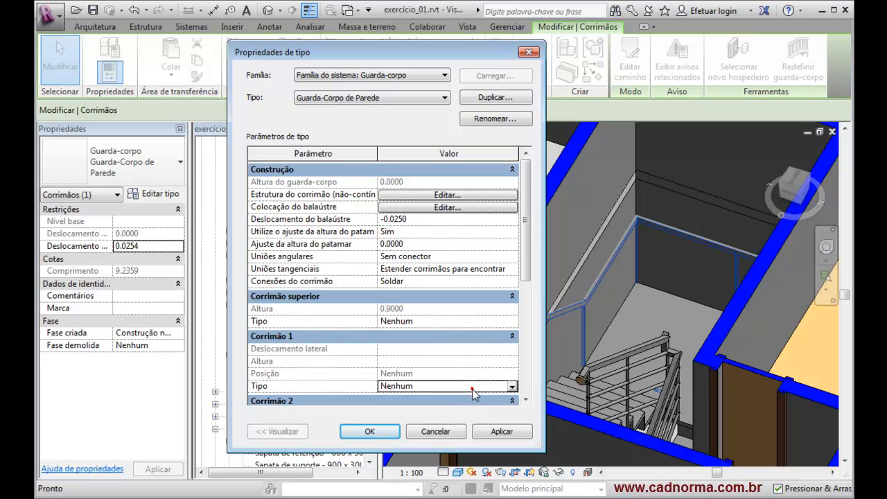
pyautogui.click(511, 388)
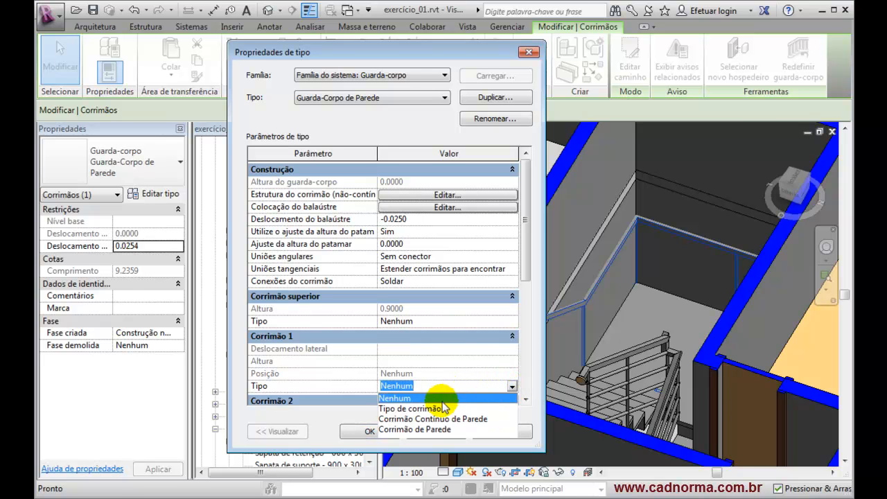
pyautogui.click(442, 429)
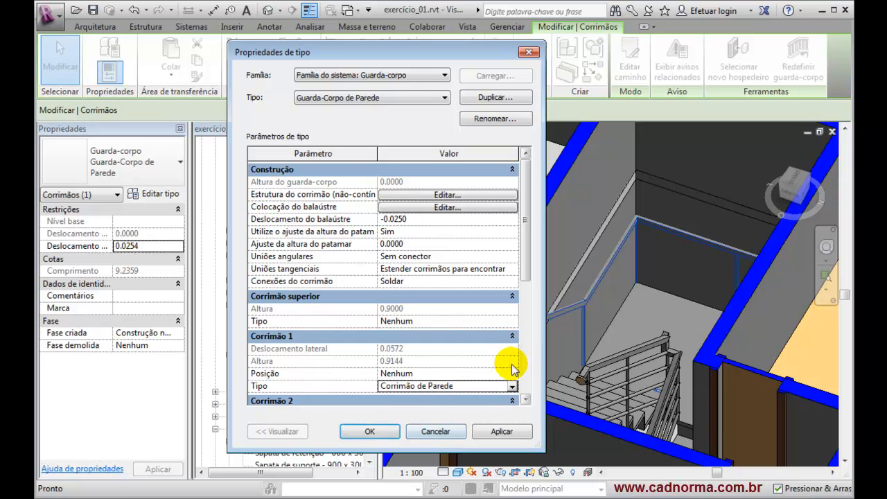
pyautogui.click(395, 372)
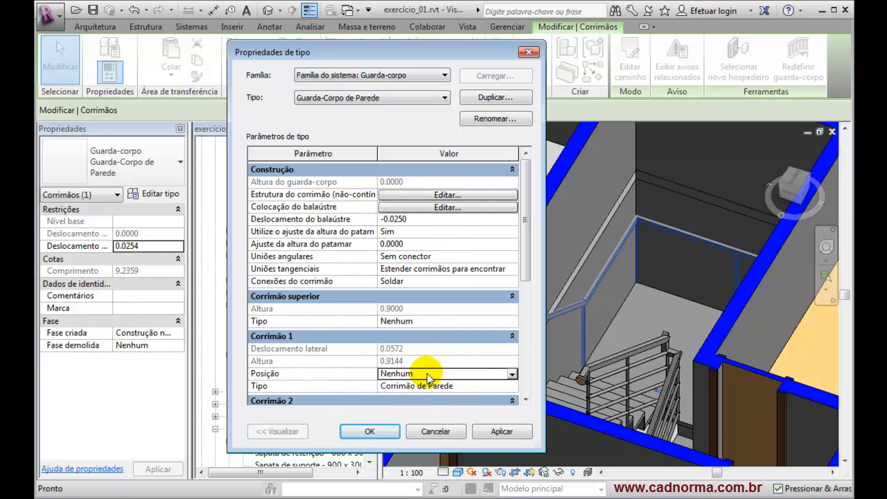
pyautogui.click(512, 373)
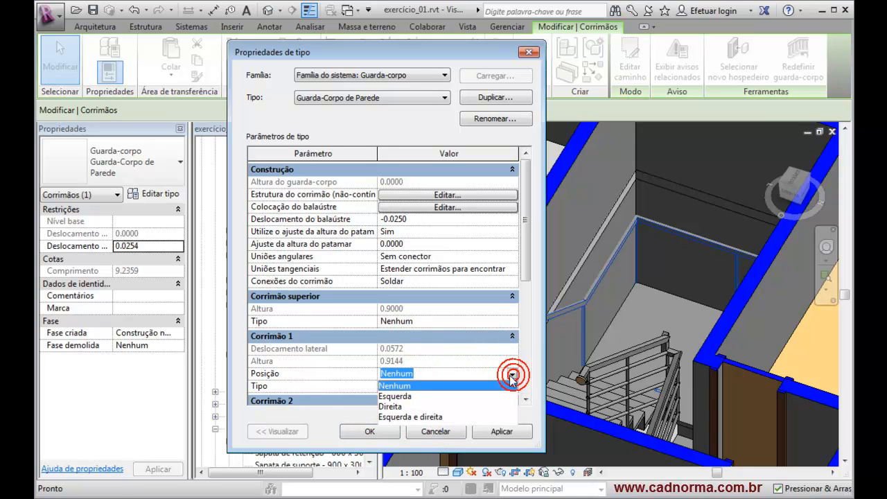
pyautogui.click(396, 396)
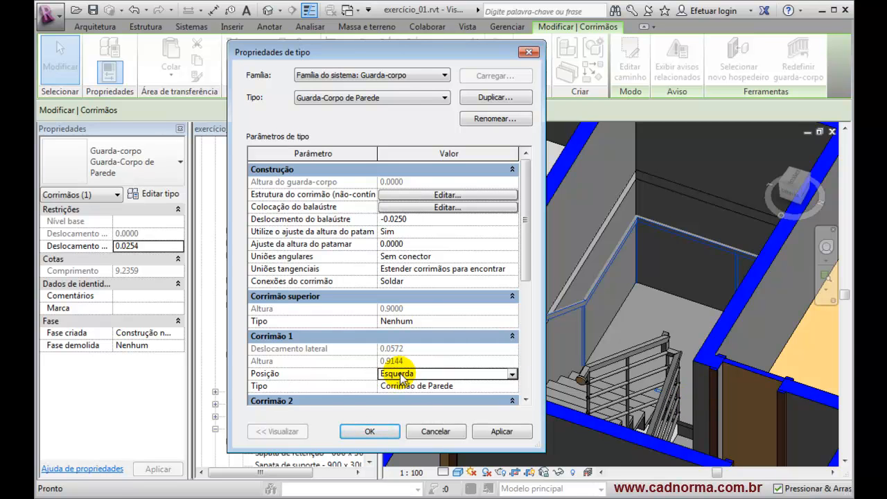
pyautogui.click(502, 433)
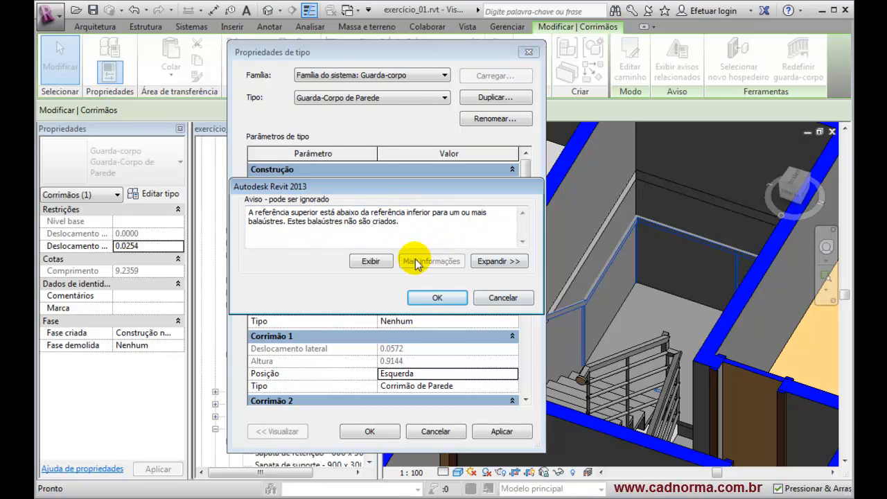
pyautogui.click(437, 298)
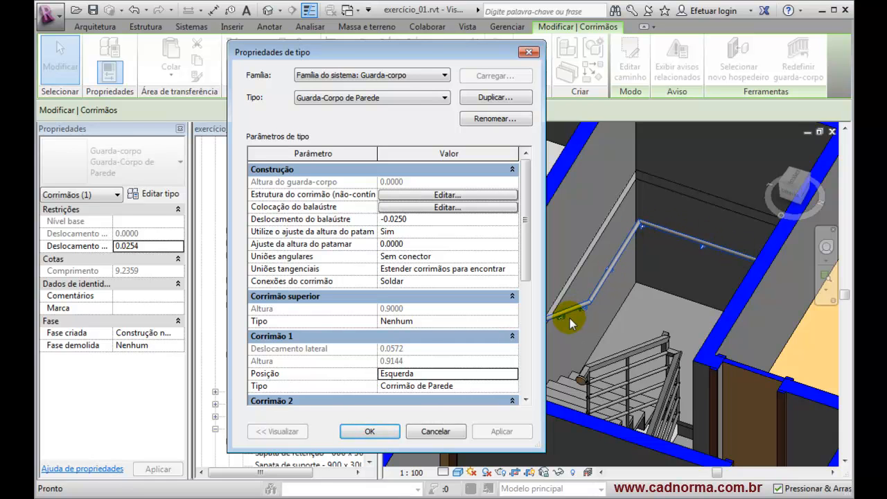
pyautogui.click(379, 430)
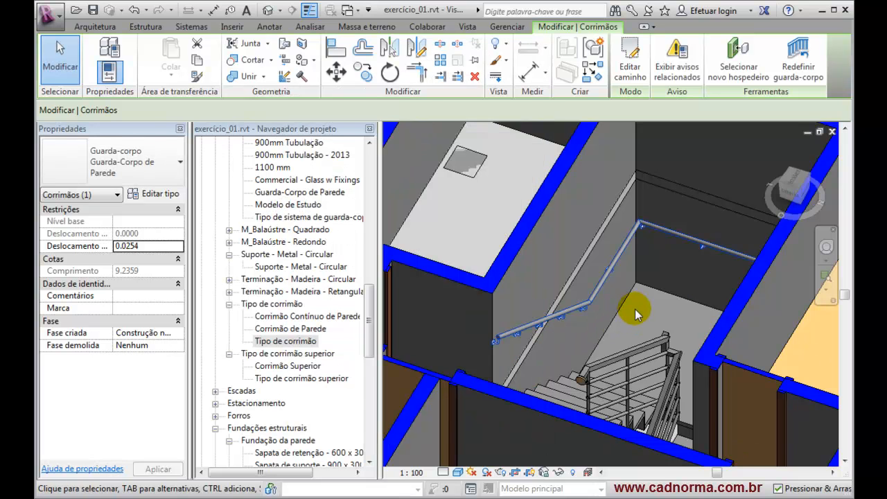
# Edit the Guarda-Corpo de Parede type's baluster placement, setting the start post's baluster family to Nenhum.
pyautogui.keyDown('shift'); pyautogui.moveTo(653, 316); pyautogui.dragTo(616, 171, button='middle'); pyautogui.keyUp('shift')
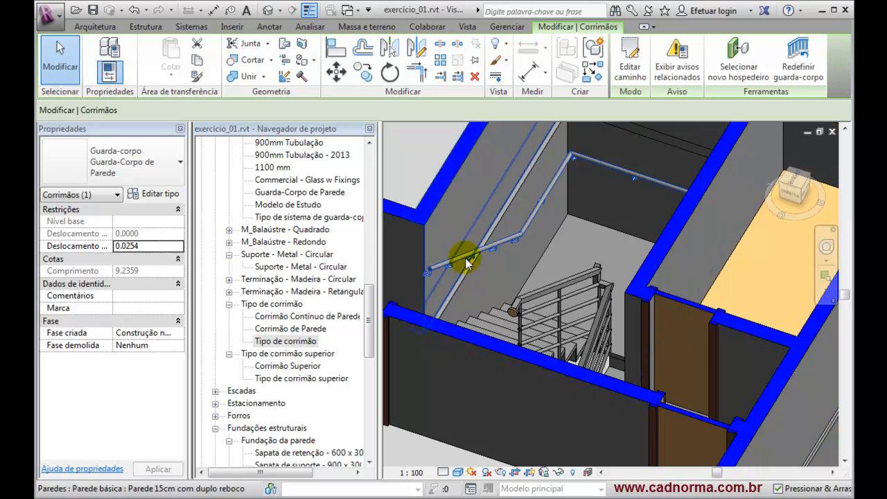
pyautogui.moveTo(510, 280)
pyautogui.mouseDown(button='middle')
pyautogui.moveTo(502, 205)
pyautogui.moveTo(511, 272)
pyautogui.mouseUp(button='middle')
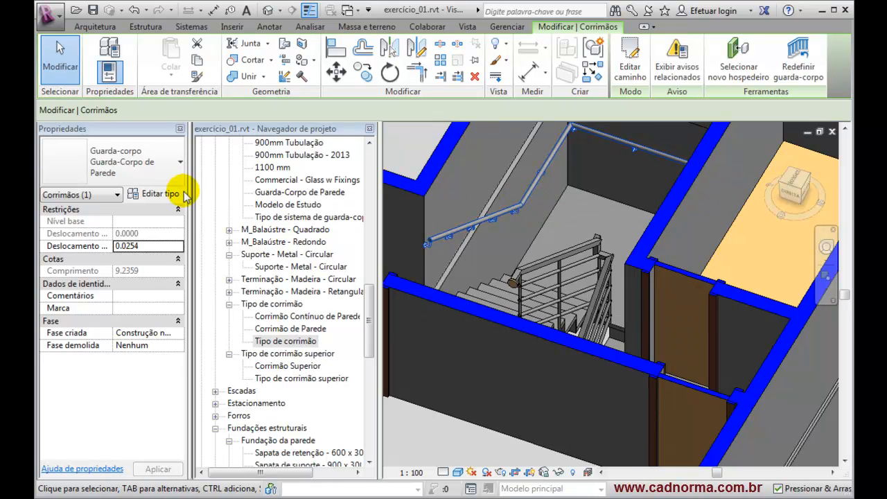
pyautogui.click(163, 195)
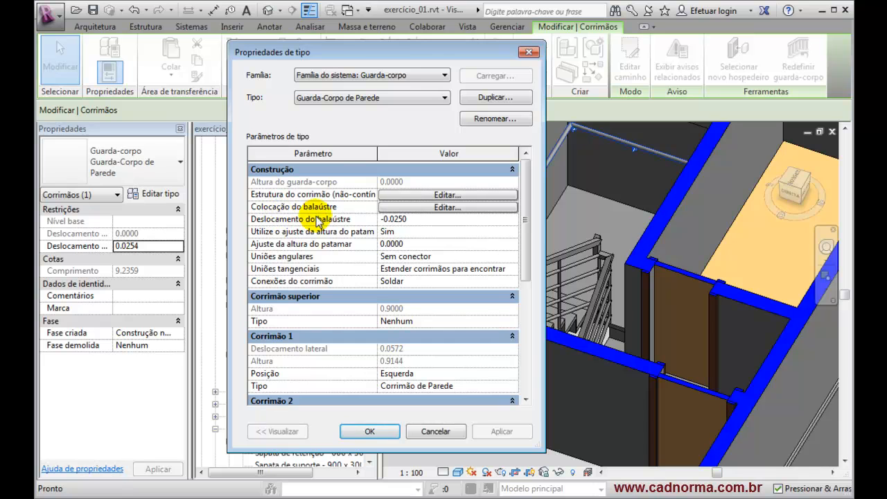
pyautogui.click(414, 209)
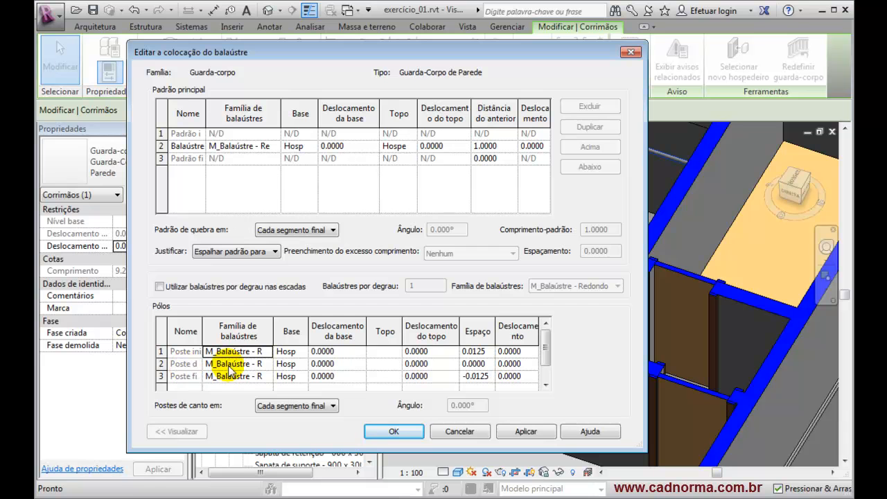
pyautogui.click(257, 353)
pyautogui.click(266, 352)
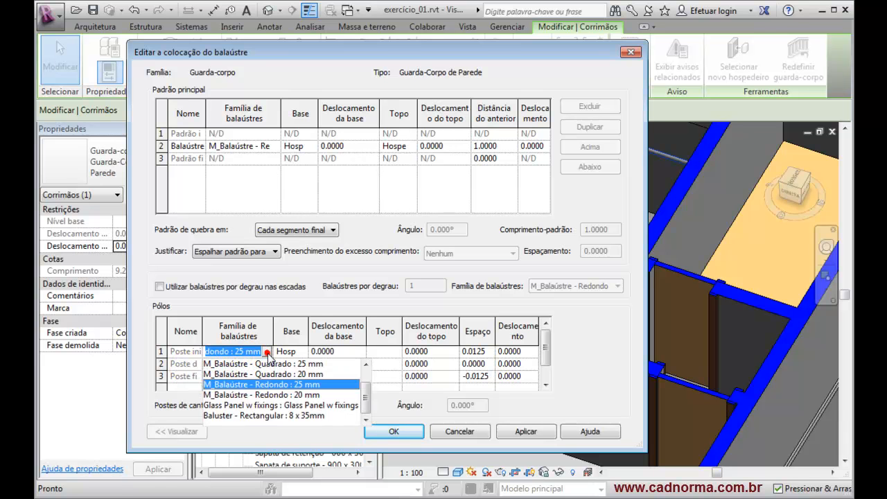
pyautogui.click(222, 364)
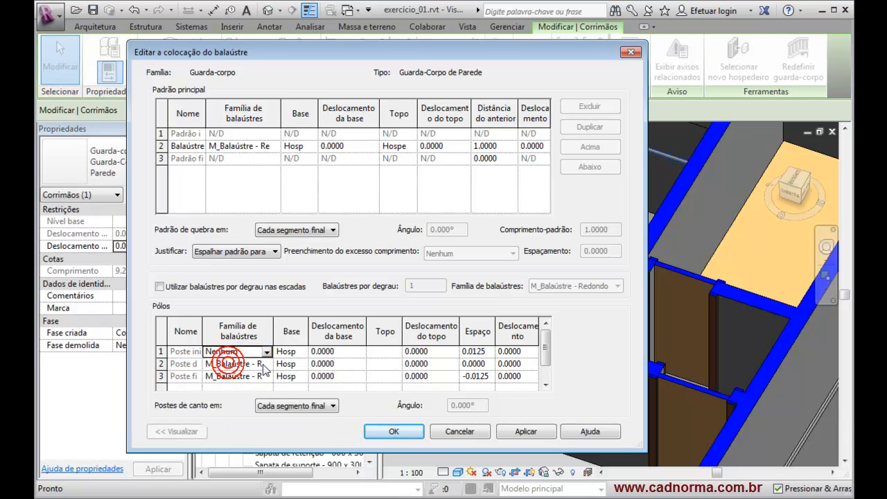
# Set the baluster family of the corner and end posts to Nenhum, and accept the baluster placement and type properties.
pyautogui.click(249, 364)
pyautogui.click(266, 364)
pyautogui.click(228, 377)
pyautogui.click(250, 376)
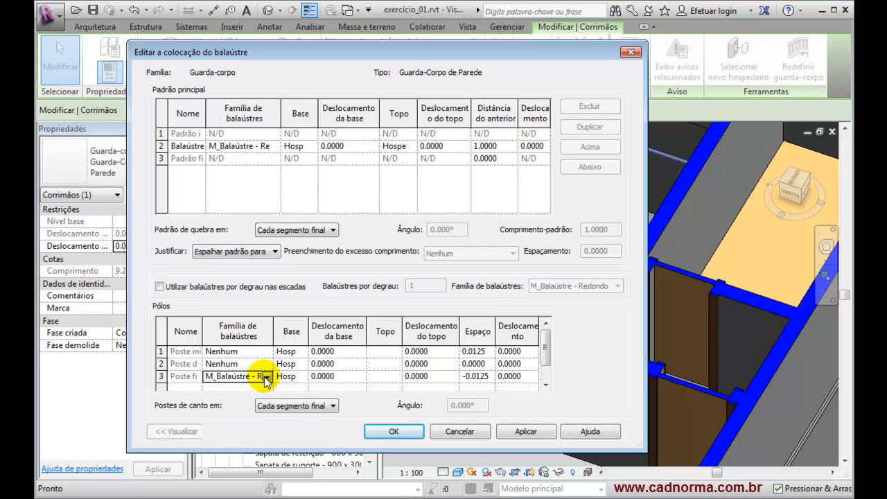
pyautogui.click(267, 376)
pyautogui.click(236, 389)
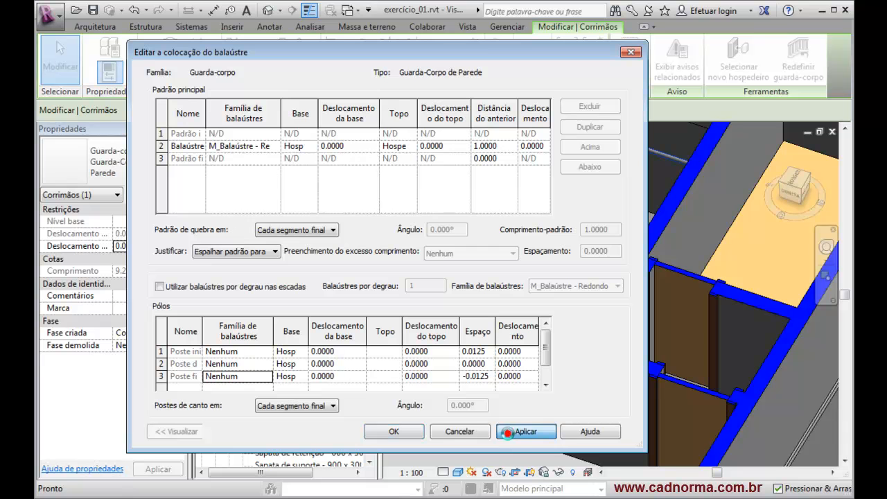
pyautogui.click(508, 435)
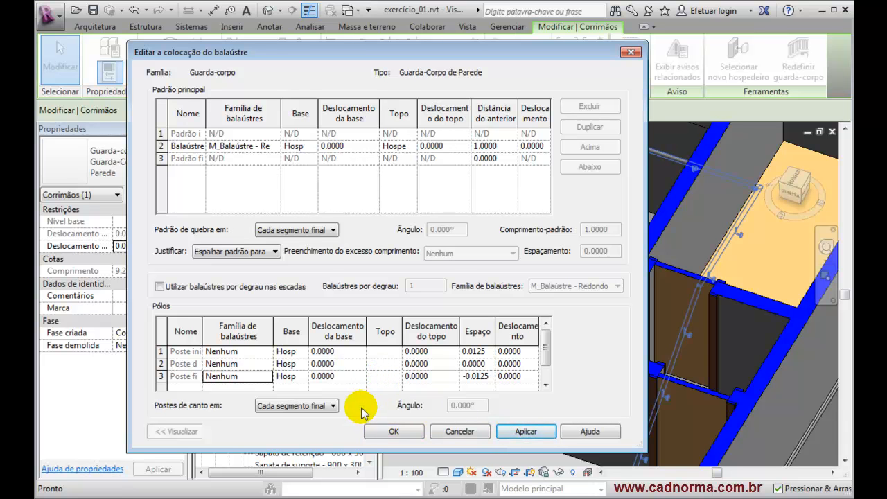
pyautogui.click(388, 431)
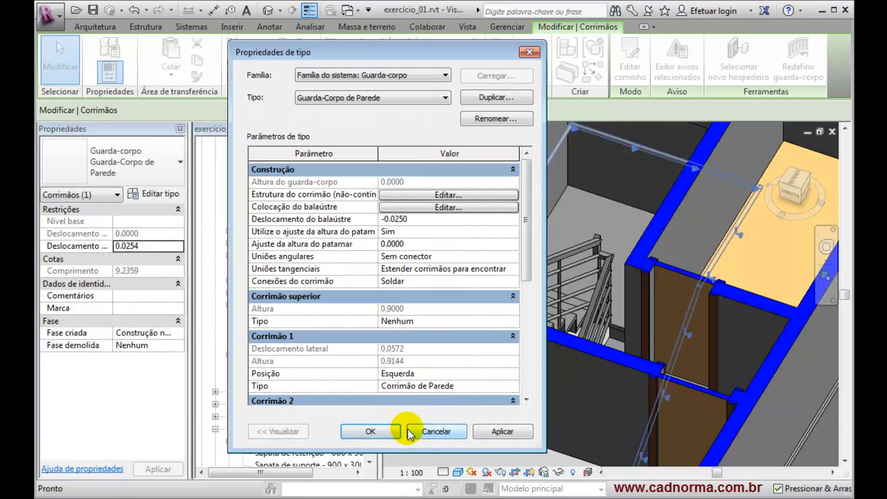
pyautogui.click(501, 430)
pyautogui.click(386, 432)
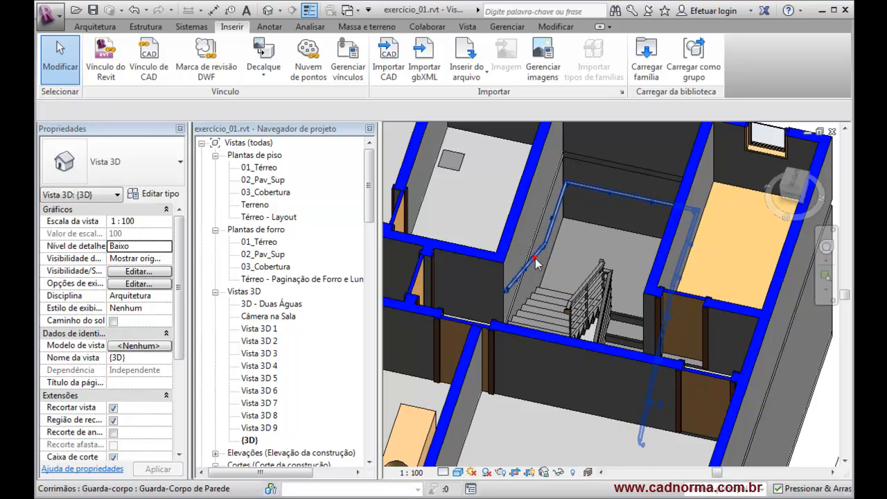
# Open the Vista 3D 9 perspective view to inspect the wall railing beside the stairs.
pyautogui.click(657, 408)
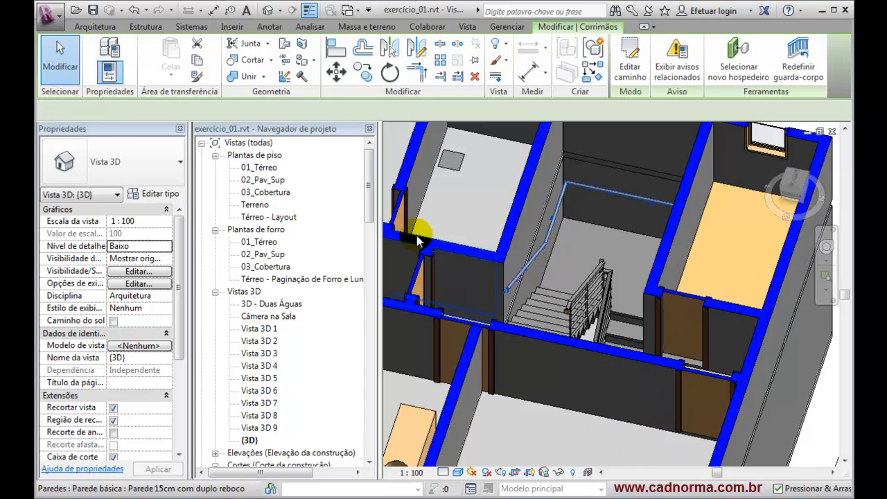
pyautogui.scroll(-3, 371, 197)
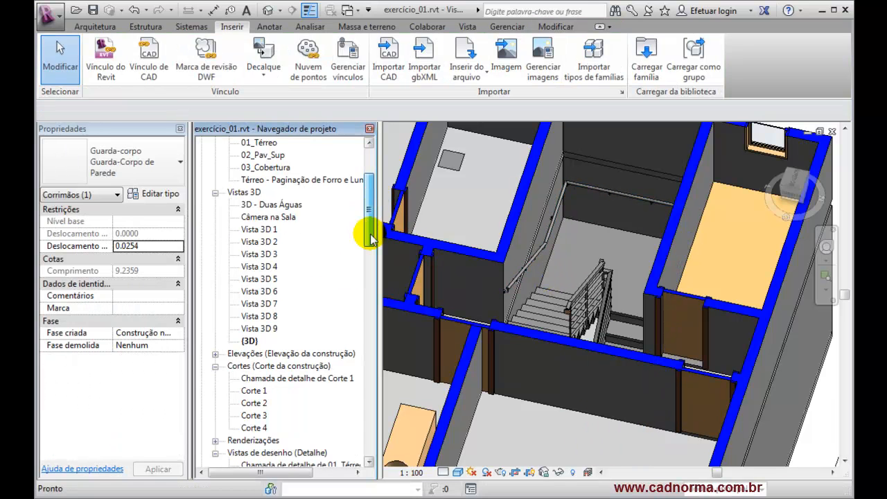
pyautogui.click(257, 329)
pyautogui.doubleClick(256, 329)
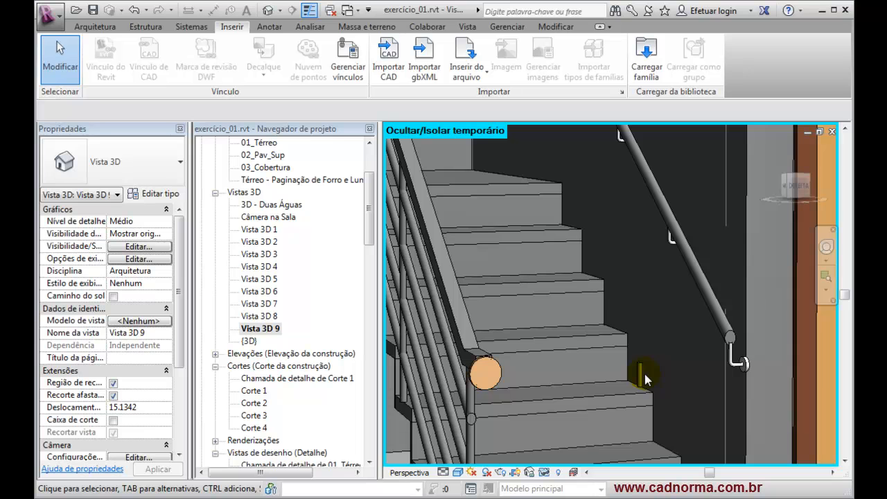
# Set the baluster family in the Guarda-Corpo de Parede type's main pattern to Nenhum, and accept the type properties.
pyautogui.click(676, 247)
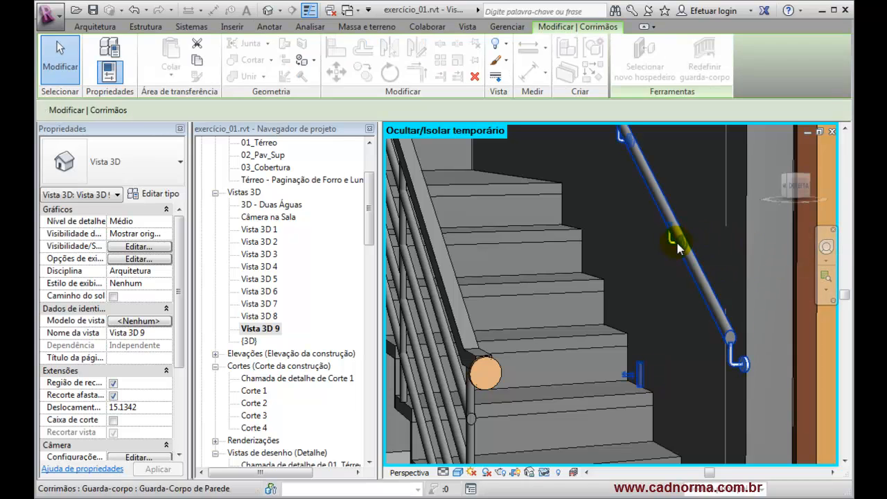
pyautogui.click(162, 195)
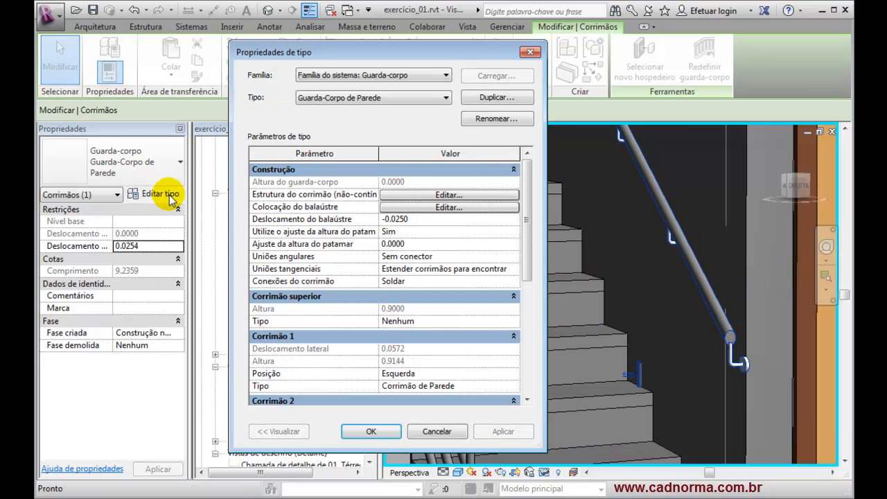
pyautogui.click(438, 207)
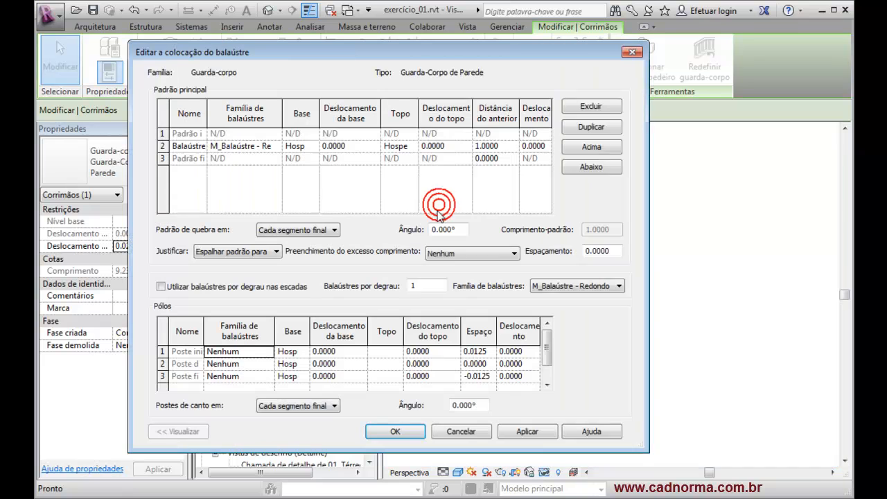
pyautogui.click(263, 142)
pyautogui.click(276, 146)
pyautogui.scroll(1, 263, 164)
pyautogui.click(239, 157)
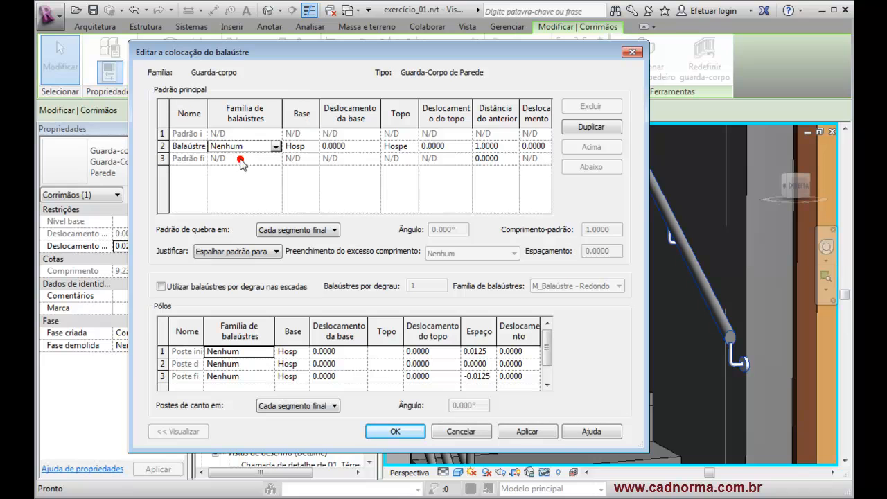
pyautogui.click(523, 431)
pyautogui.click(394, 431)
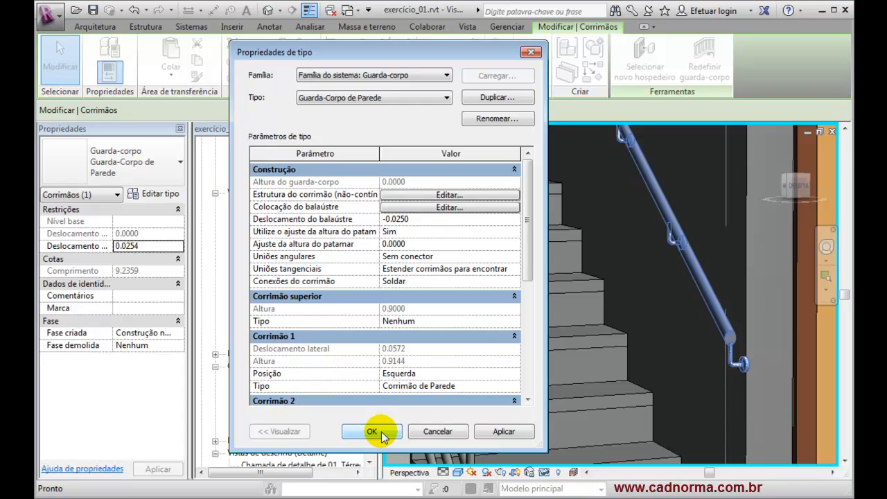
pyautogui.click(374, 431)
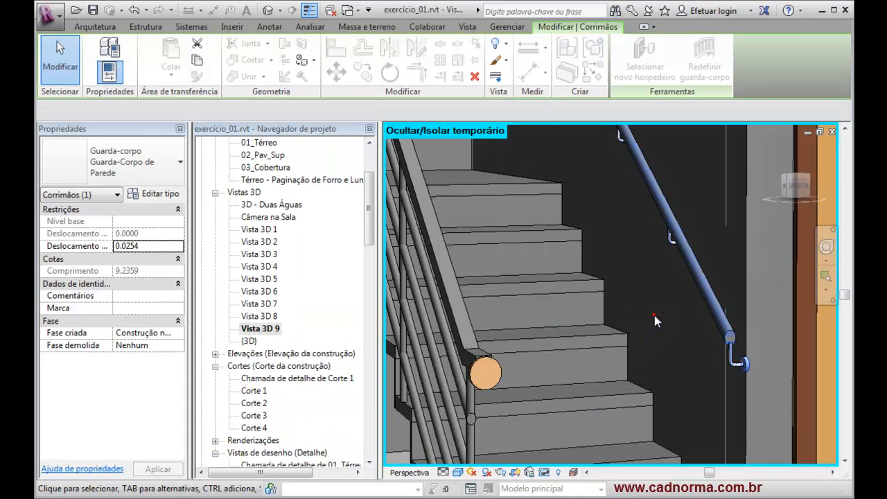
pyautogui.click(654, 315)
pyautogui.scroll(-3, 665, 306)
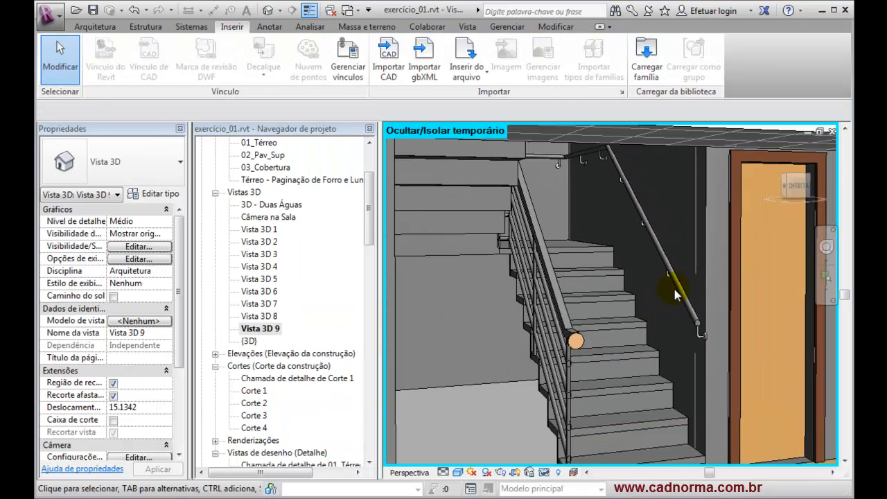
# Set the distance from previous in the wall railing's main baluster pattern to 0.25, and accept the placement and type properties.
pyautogui.click(662, 301)
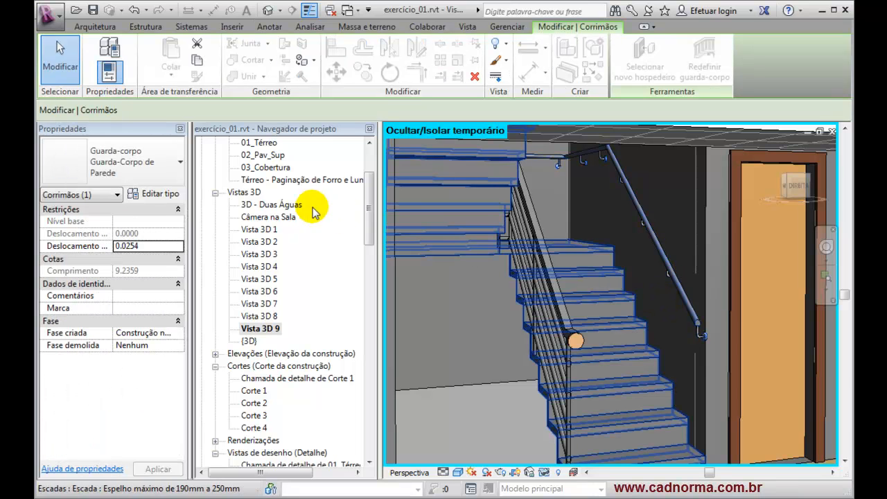
pyautogui.click(165, 196)
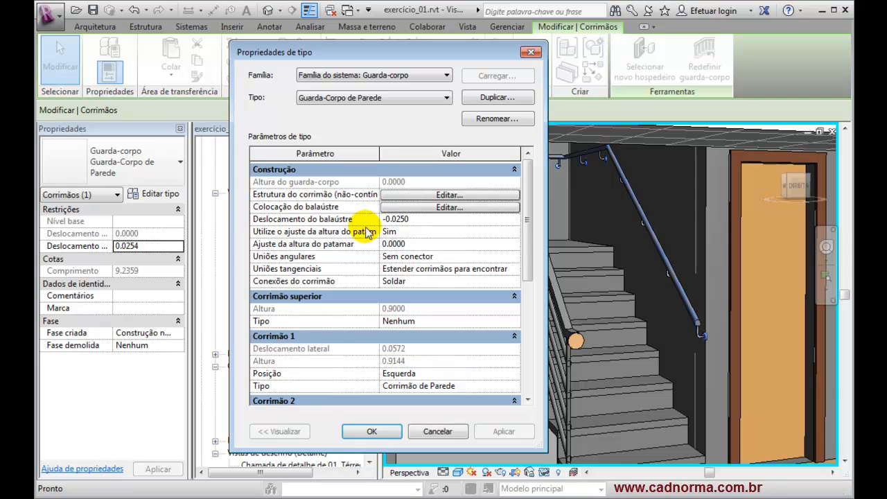
pyautogui.click(459, 209)
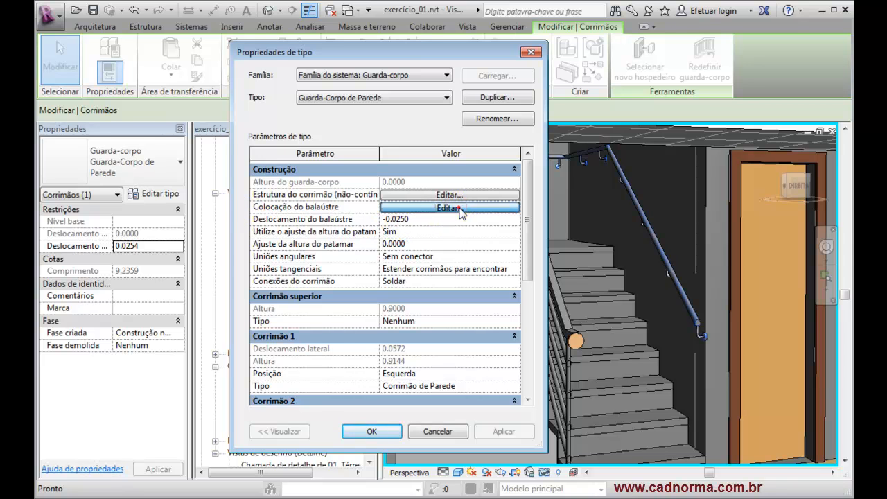
pyautogui.click(513, 145)
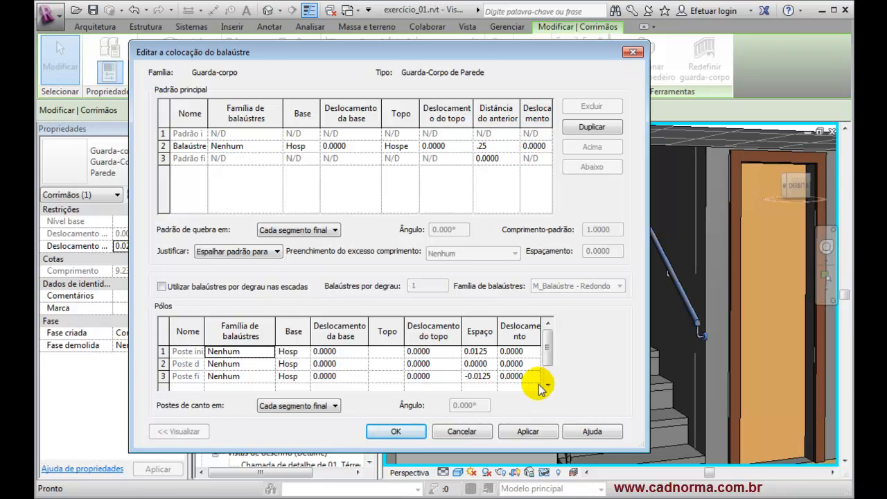
pyautogui.click(529, 431)
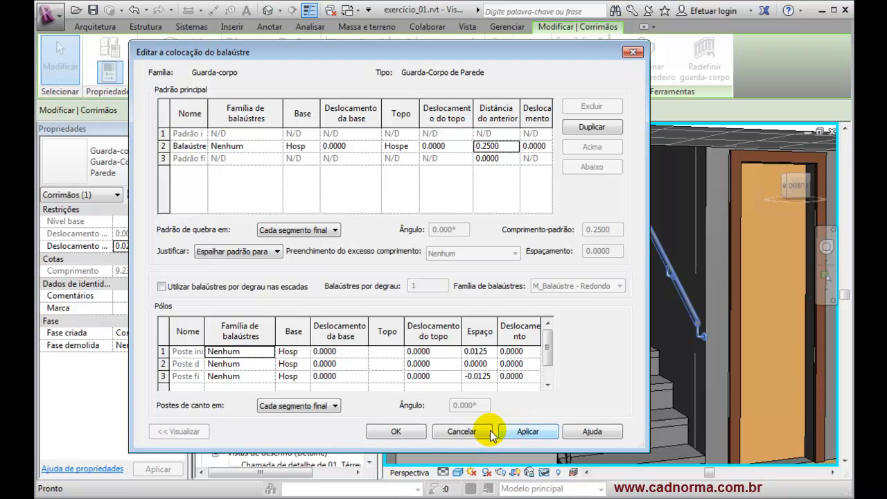
pyautogui.click(413, 432)
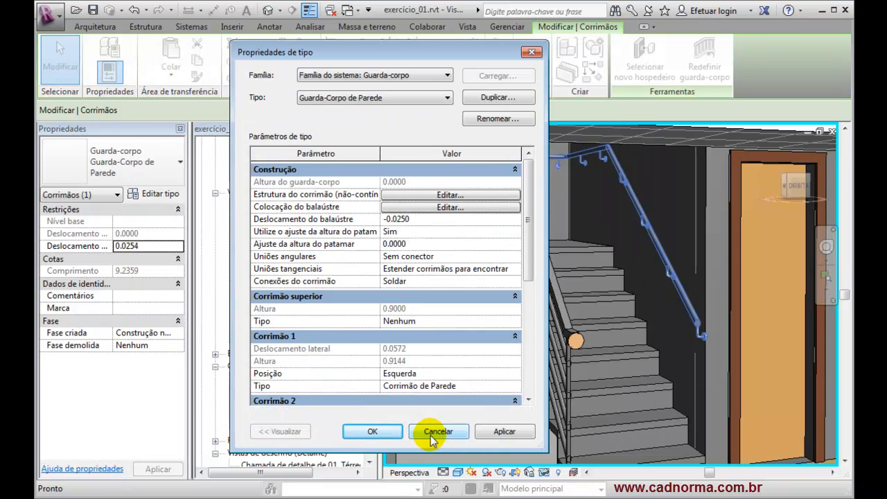
pyautogui.click(488, 435)
pyautogui.click(374, 431)
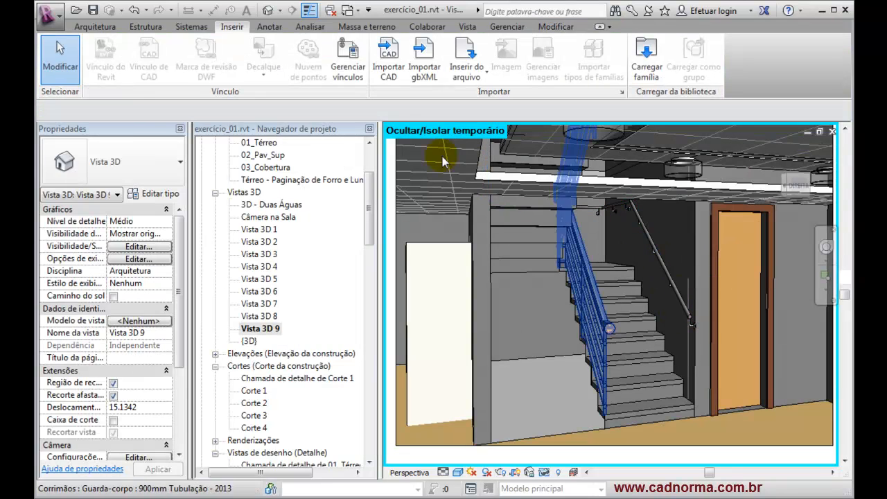
# Open the default {3D} view and create a new family from the Balaústre métrico.rft template.
pyautogui.click(265, 10)
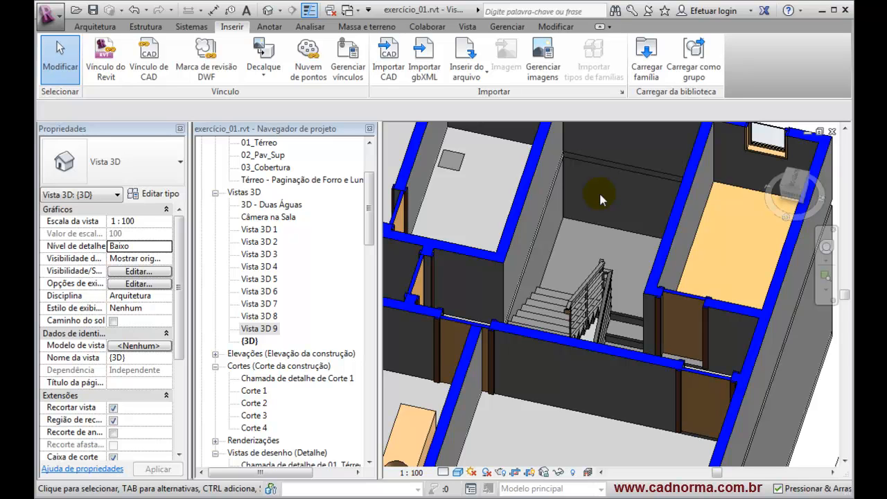
pyautogui.click(57, 20)
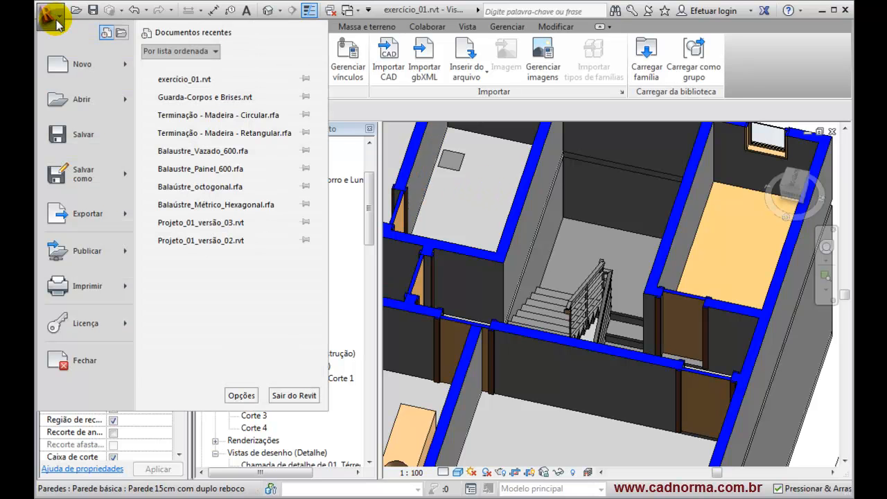
pyautogui.moveTo(114, 61)
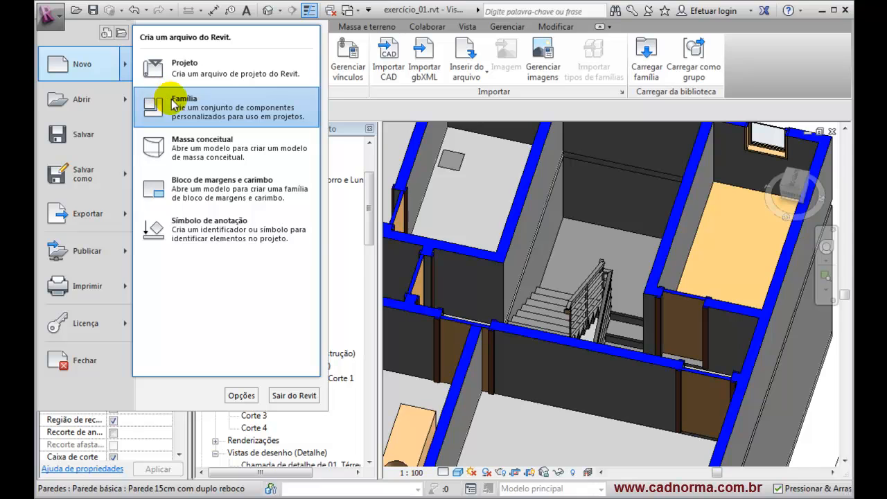
pyautogui.click(180, 109)
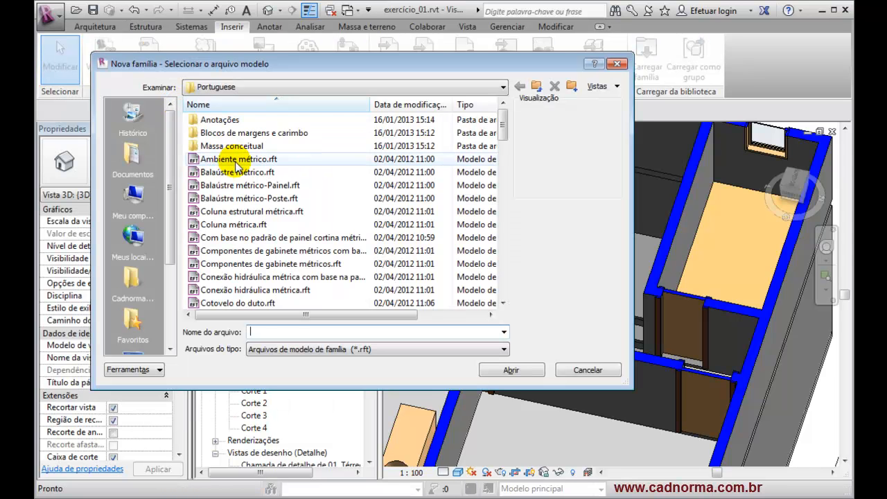
pyautogui.click(238, 173)
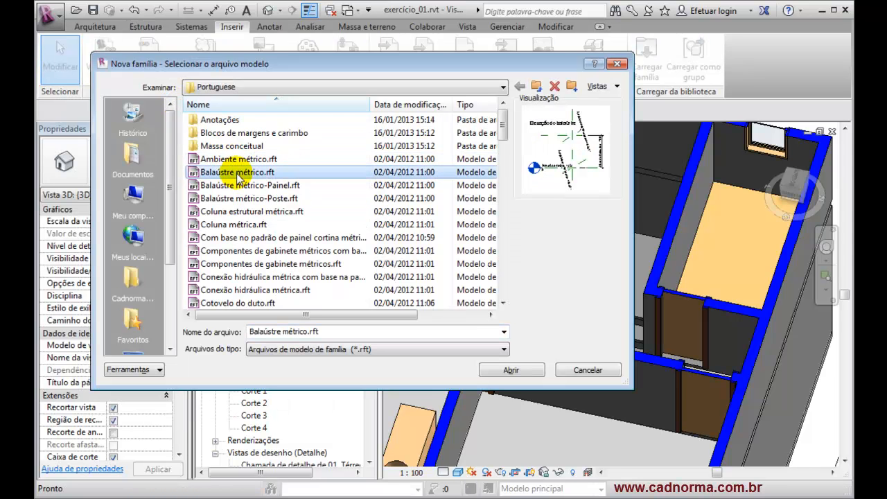
pyautogui.click(511, 370)
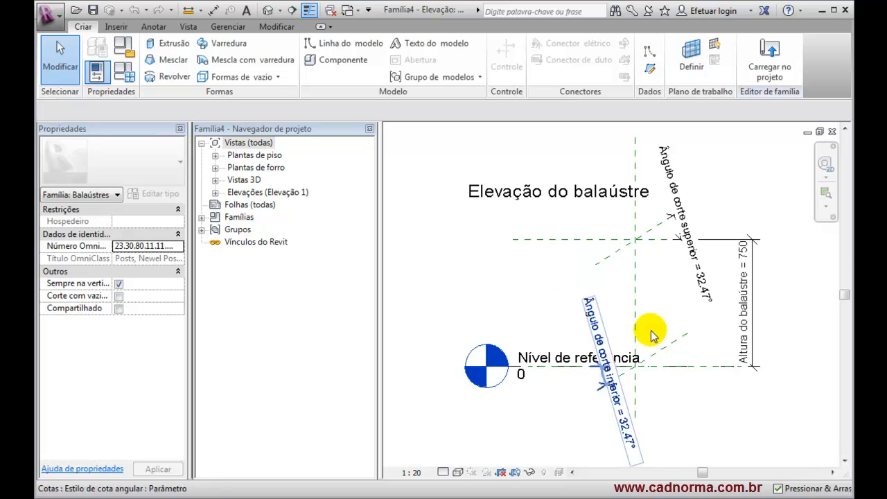
# Save the new family as Balaústre Vazio in the Guarda-Corpos folder under 10 - Elementos de Construção, and load it into the project.
pyautogui.click(90, 11)
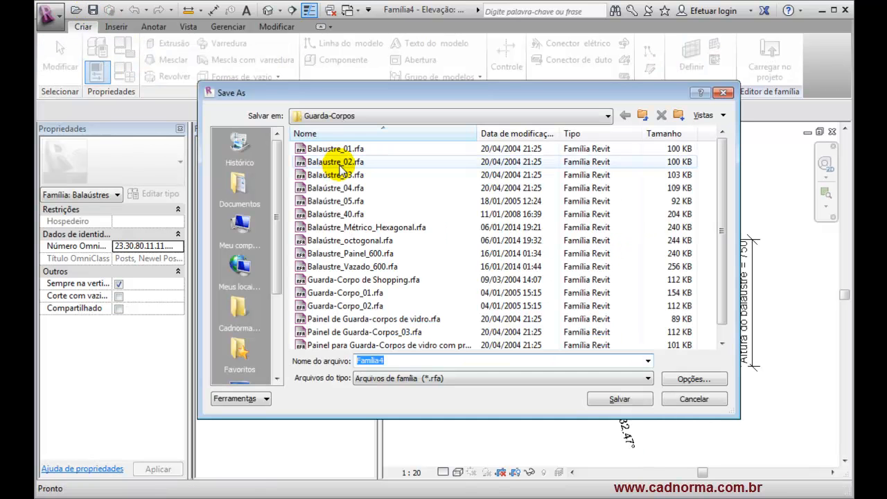
pyautogui.click(241, 312)
pyautogui.doubleClick(305, 161)
pyautogui.doubleClick(305, 161)
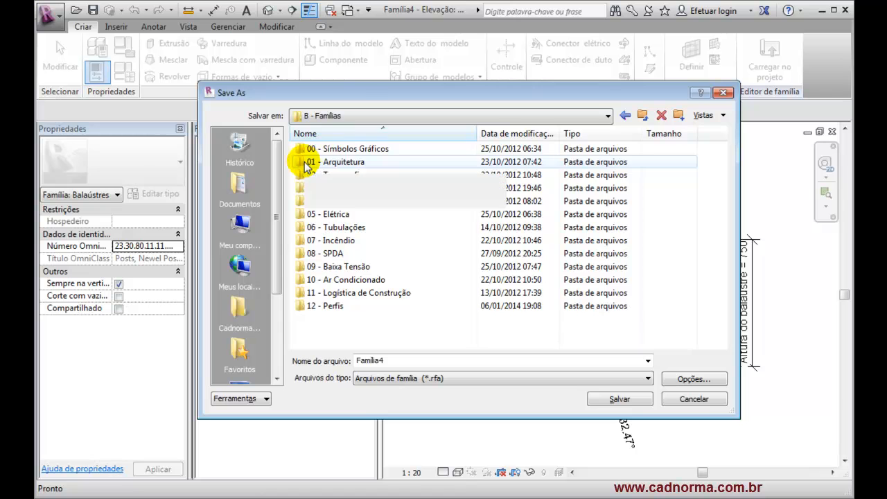
pyautogui.doubleClick(305, 279)
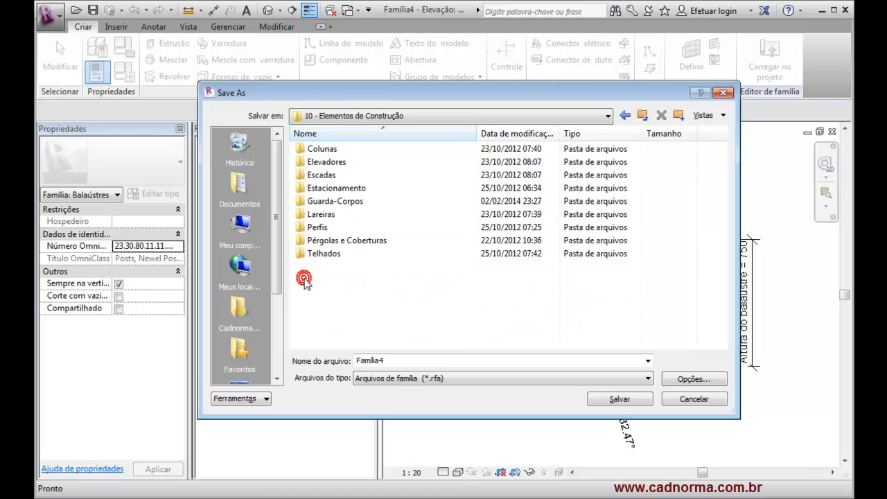
pyautogui.doubleClick(303, 203)
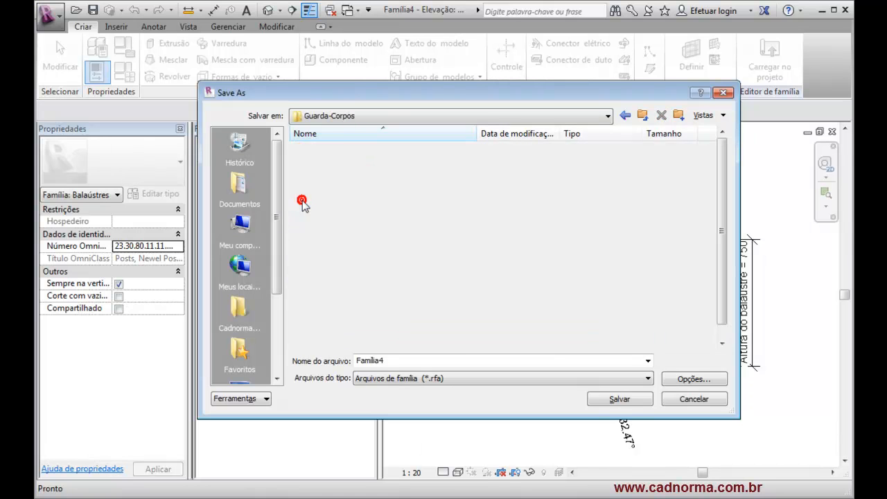
pyautogui.doubleClick(424, 361)
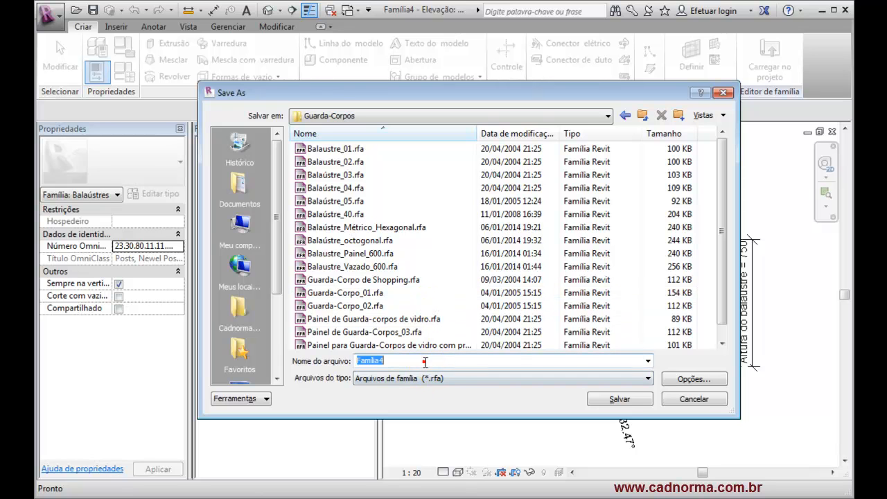
pyautogui.write('Balaústre Vazio')
pyautogui.click(619, 399)
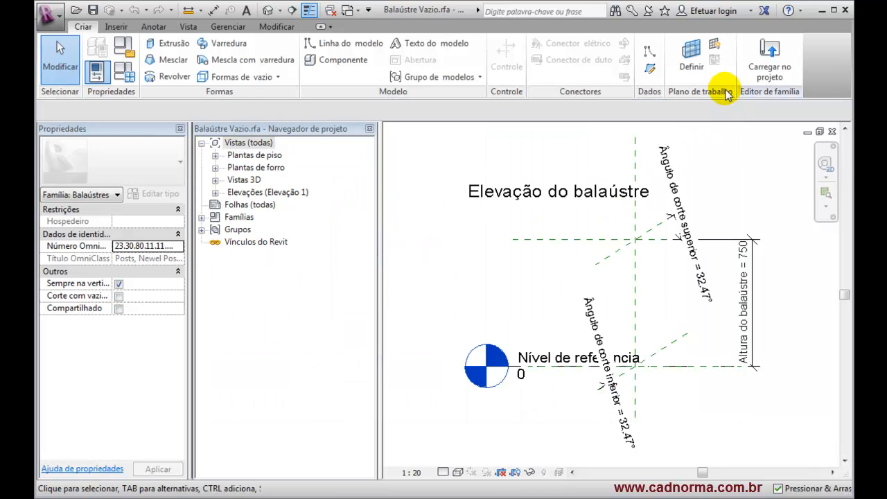
pyautogui.click(764, 71)
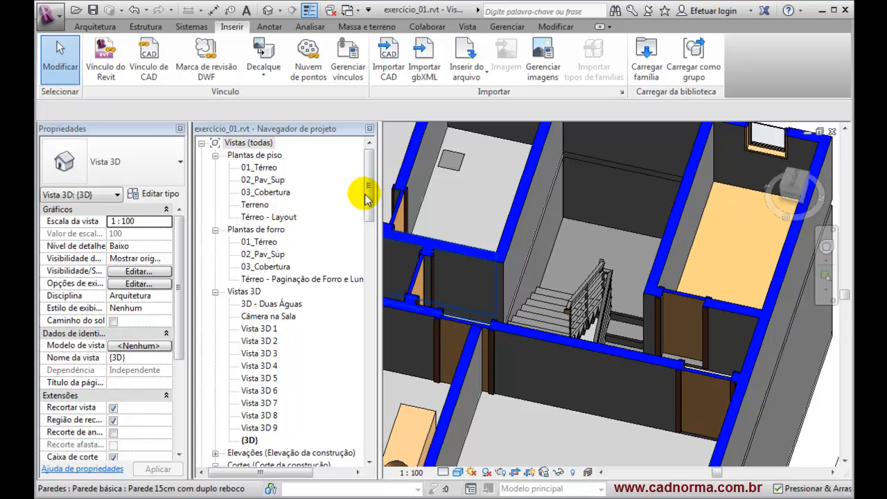
# Open the Vista 3D 9 perspective view of the staircase.
pyautogui.moveTo(368, 198); pyautogui.dragTo(368, 205)
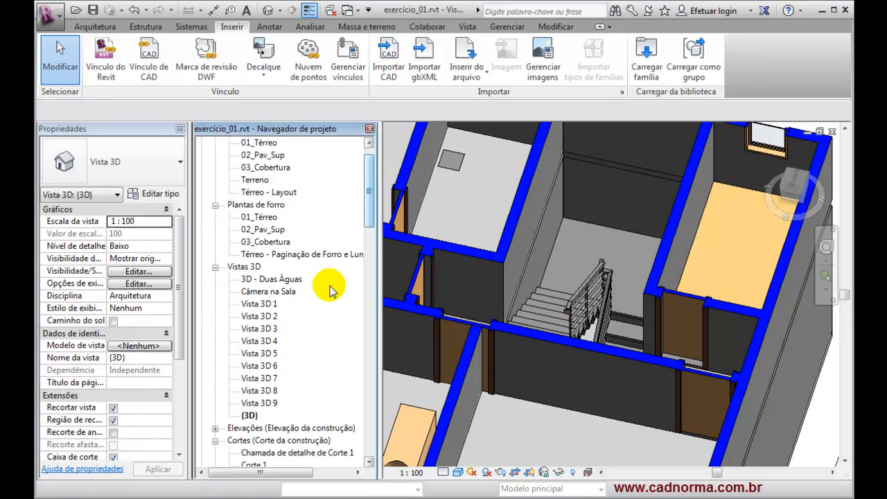
pyautogui.click(267, 403)
pyautogui.doubleClick(269, 405)
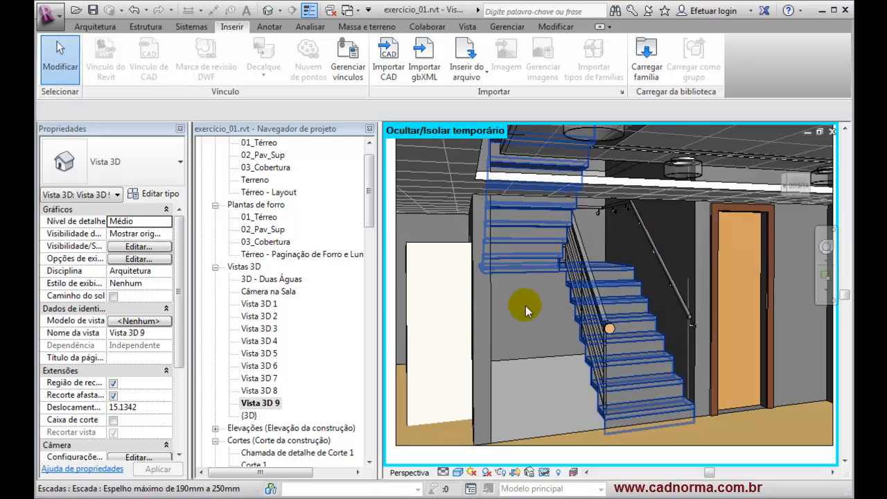
# Edit the baluster placement of the Guarda-Corpo de Parede type, setting the main pattern's baluster family to Balaústre Vazio.
pyautogui.moveTo(368, 200); pyautogui.dragTo(369, 314)
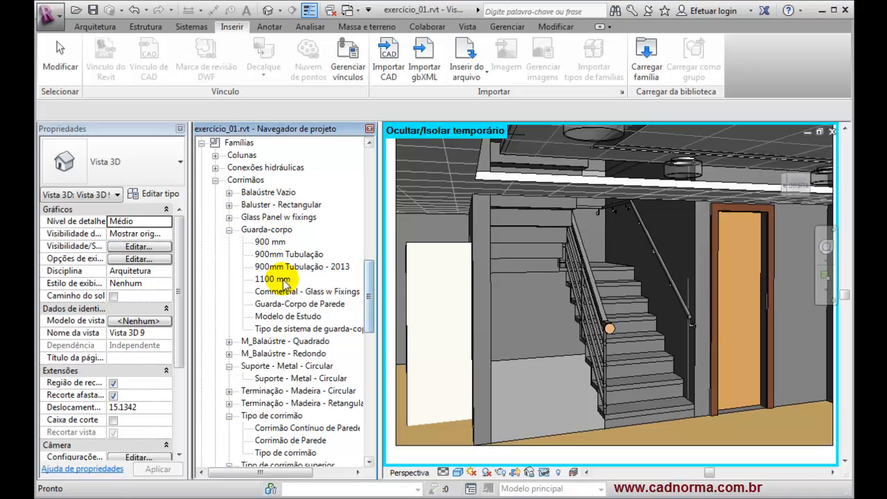
pyautogui.click(293, 305)
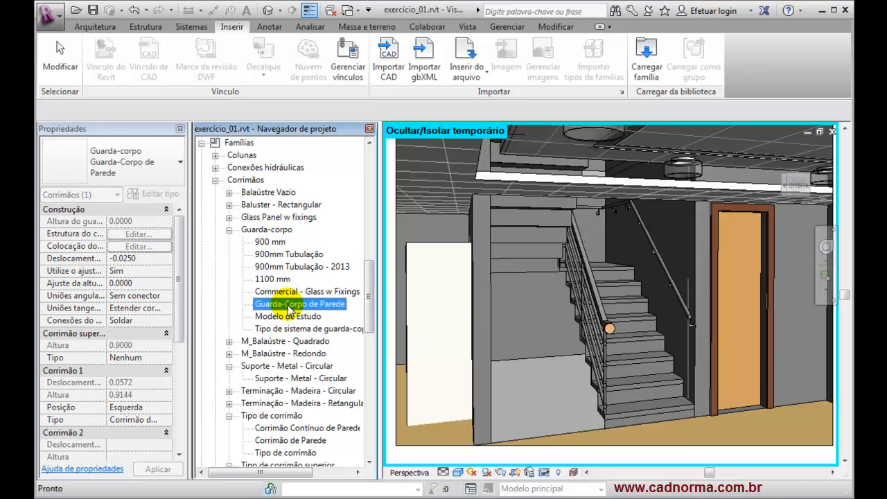
pyautogui.doubleClick(288, 306)
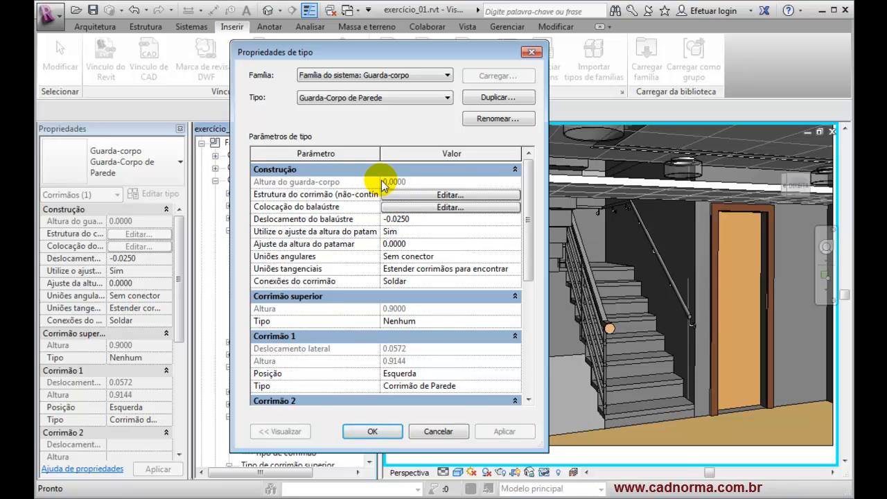
pyautogui.click(431, 208)
pyautogui.click(259, 153)
pyautogui.click(256, 146)
pyautogui.click(277, 146)
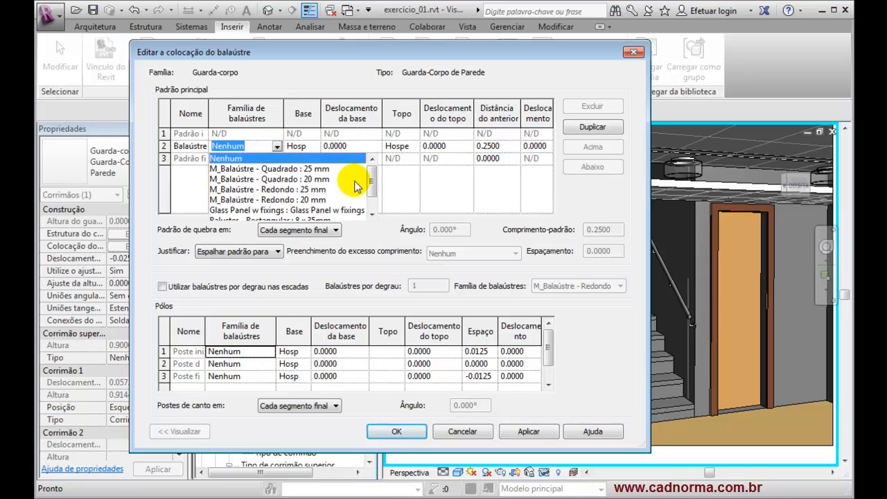
pyautogui.scroll(-1, 355, 185)
pyautogui.click(303, 209)
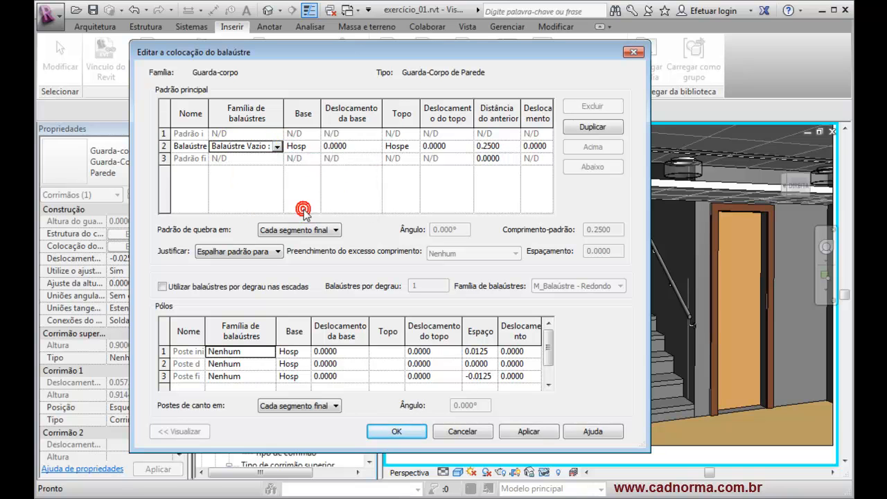
# Apply and accept the baluster placement, dismissing the baluster warning, and confirm the Guarda-Corpo de Parede type properties.
pyautogui.click(527, 430)
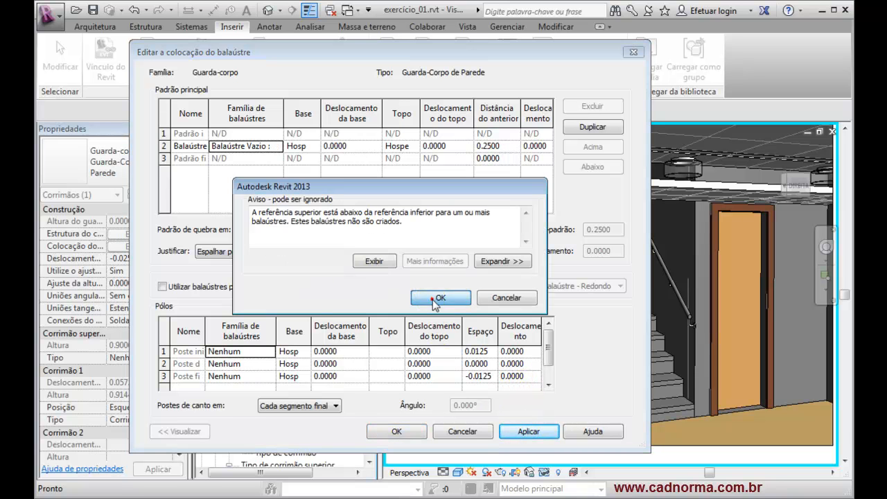
pyautogui.click(437, 297)
pyautogui.click(410, 431)
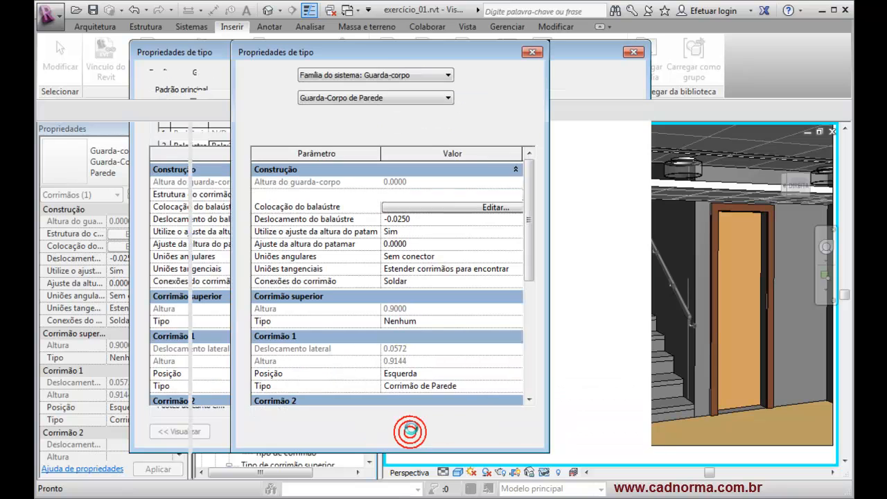
pyautogui.click(504, 431)
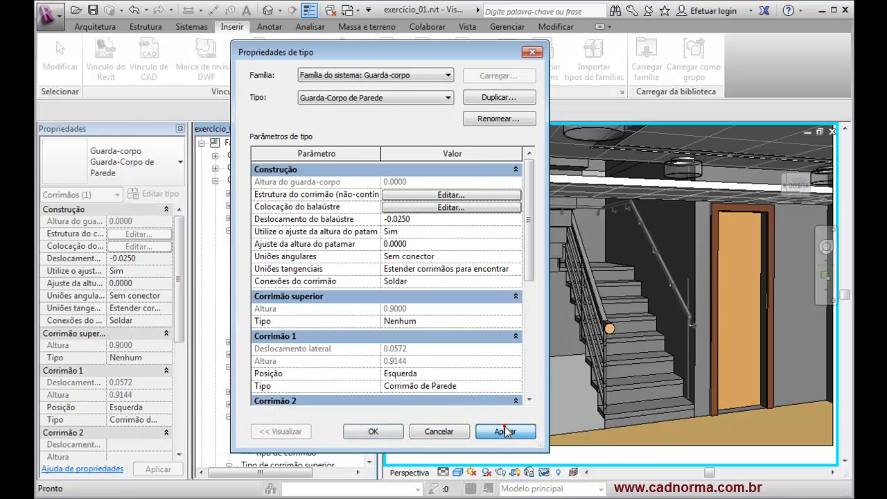
pyautogui.click(378, 430)
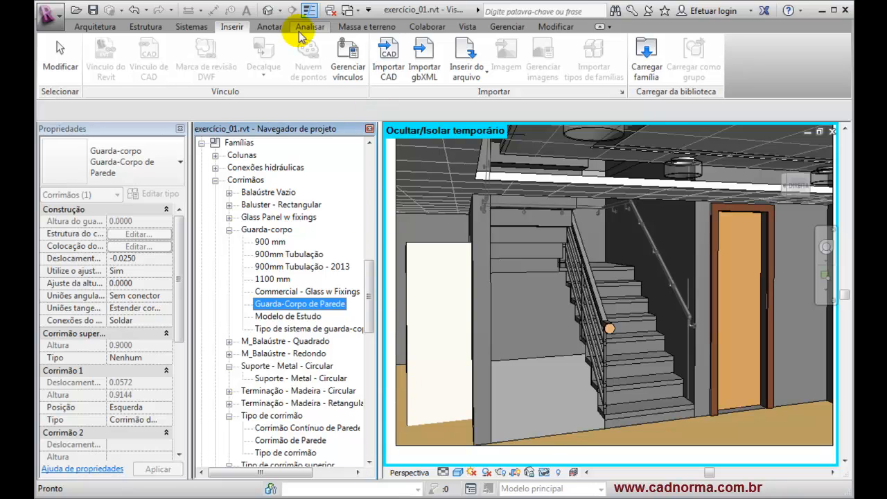
# Open the default 3D view and examine the wall handrail and its supports along the stairwell walls.
pyautogui.click(267, 11)
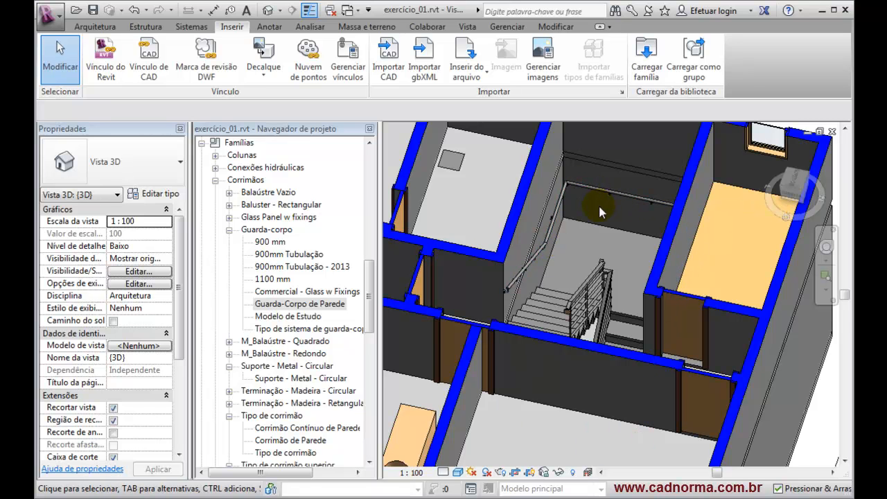
pyautogui.keyDown('shift'); pyautogui.moveTo(580, 241); pyautogui.dragTo(594, 277, button='middle'); pyautogui.keyUp('shift')
pyautogui.scroll(5, 570, 197)
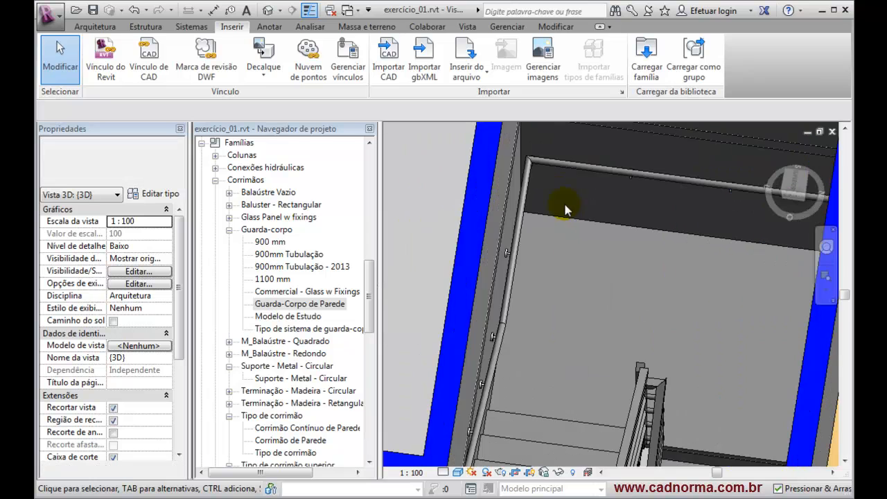
pyautogui.scroll(2, 523, 262)
pyautogui.moveTo(527, 268)
pyautogui.keyDown('shift'); pyautogui.mouseDown(button='middle')
pyautogui.moveTo(552, 286)
pyautogui.moveTo(530, 271)
pyautogui.moveTo(588, 249)
pyautogui.moveTo(530, 251)
pyautogui.mouseUp(button='middle'); pyautogui.keyUp('shift')
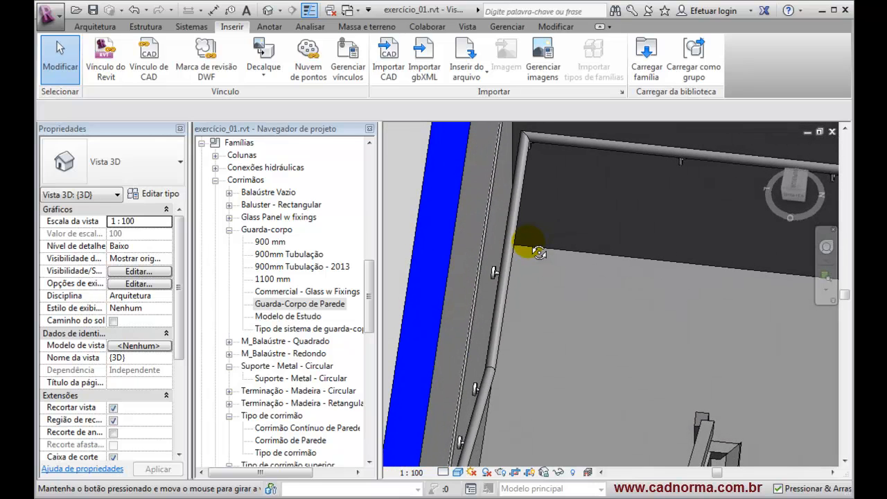
# Set the path offset (Deslocamento) of the Guarda-Corpo de Parede railing to 0.
pyautogui.click(507, 269)
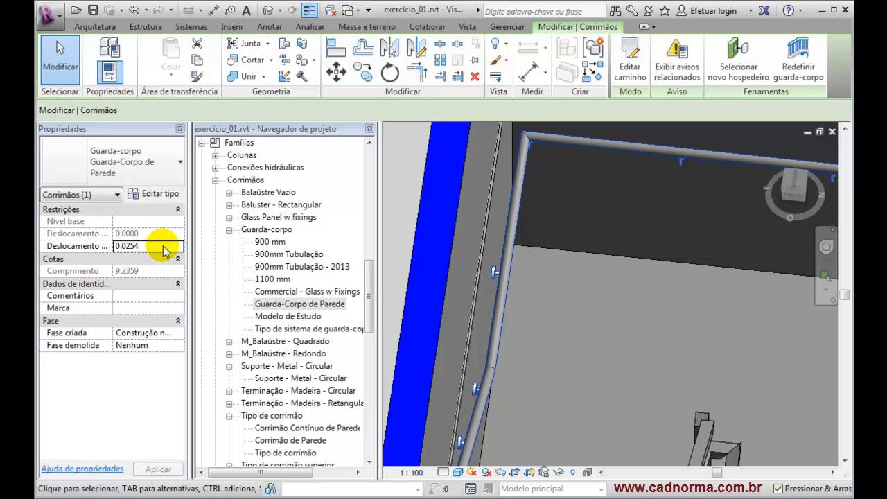
pyautogui.click(160, 243)
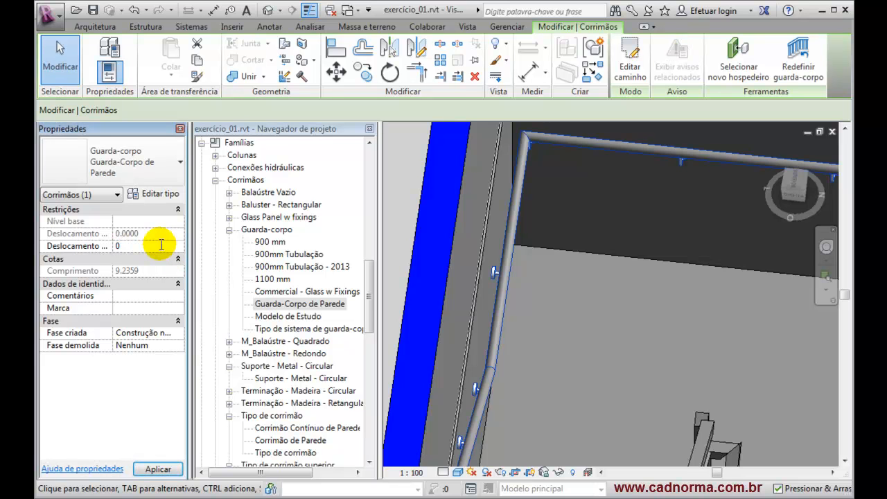
pyautogui.write('0')
pyautogui.click(158, 468)
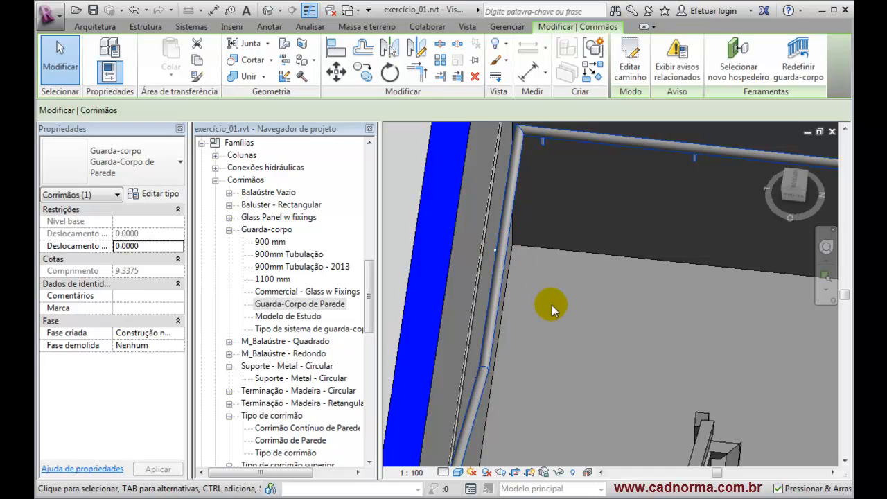
pyautogui.click(594, 329)
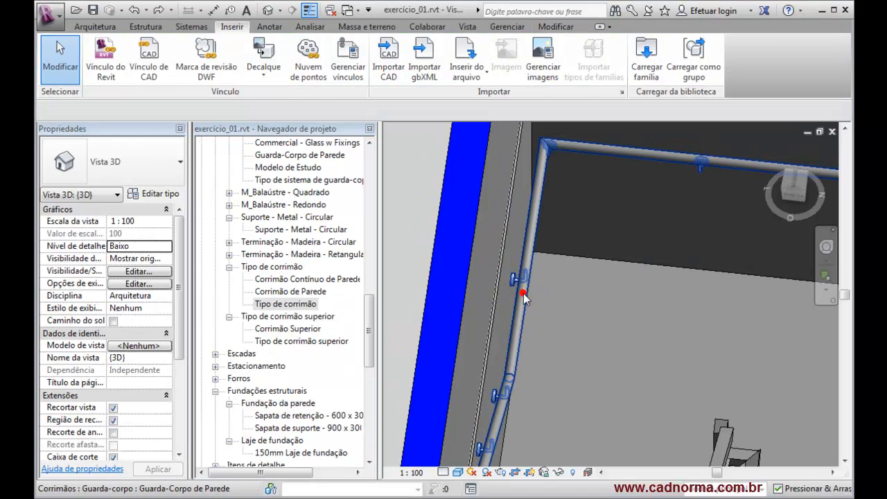
# Reselect the wall railing and check its path offset.
pyautogui.click(525, 298)
pyautogui.click(138, 250)
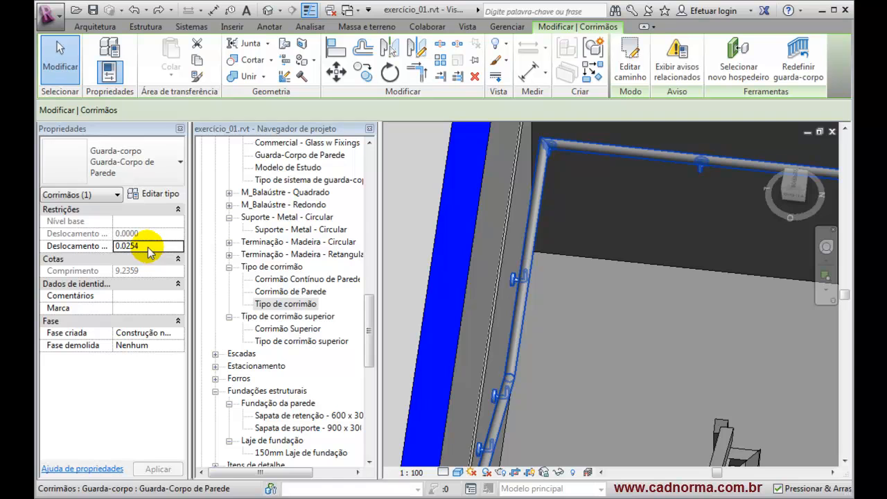
pyautogui.doubleClick(139, 246)
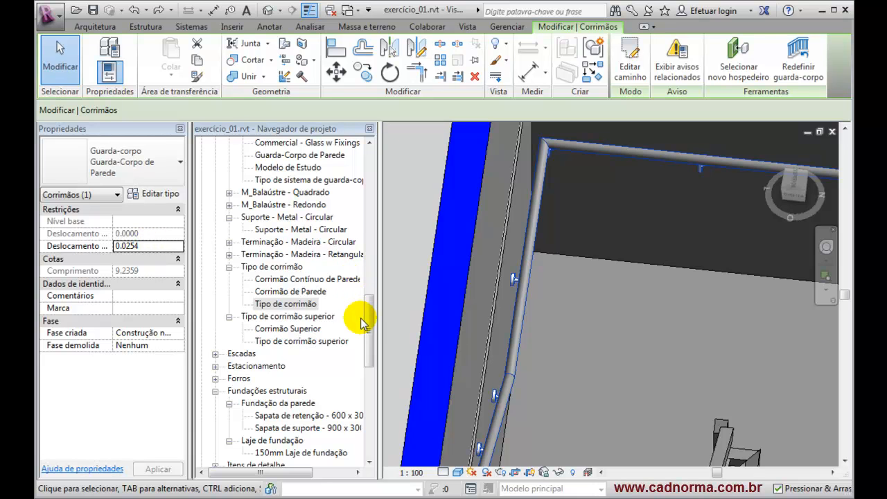
# Set the Altura of the Corrimão de Parede handrail type to 0.9000.
pyautogui.click(291, 291)
pyautogui.doubleClick(292, 293)
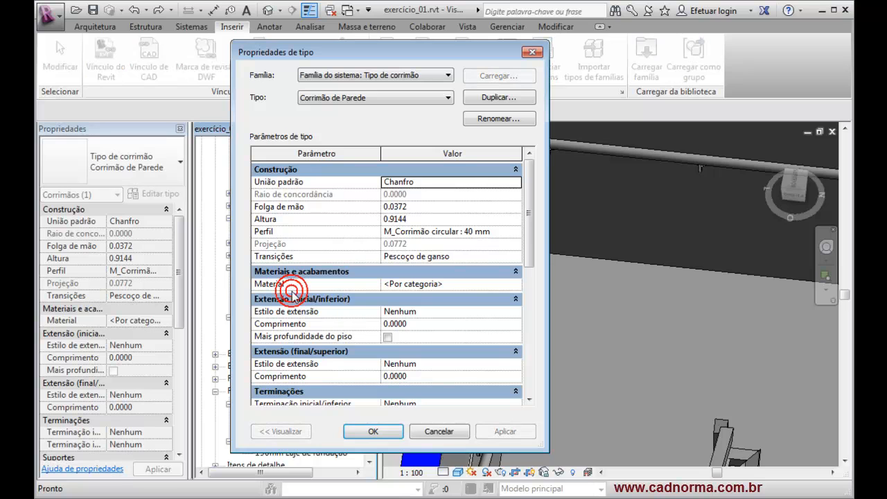
pyautogui.click(414, 219)
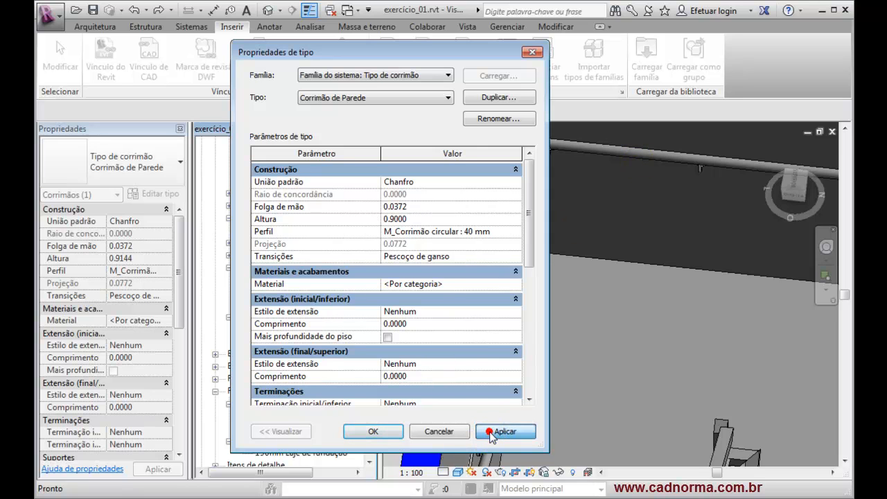
pyautogui.click(386, 431)
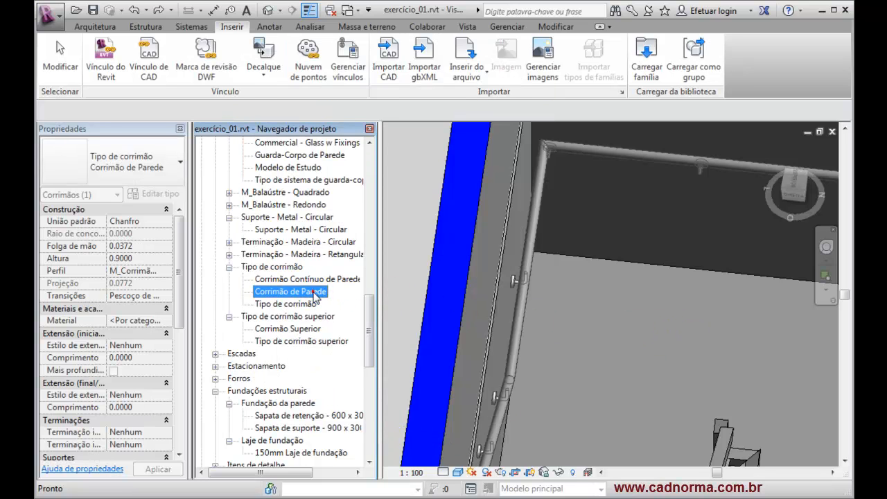
# Review the Perfil and Folga de mão settings of the Corrimão de Parede type and leave without changes.
pyautogui.doubleClick(315, 292)
pyautogui.click(443, 231)
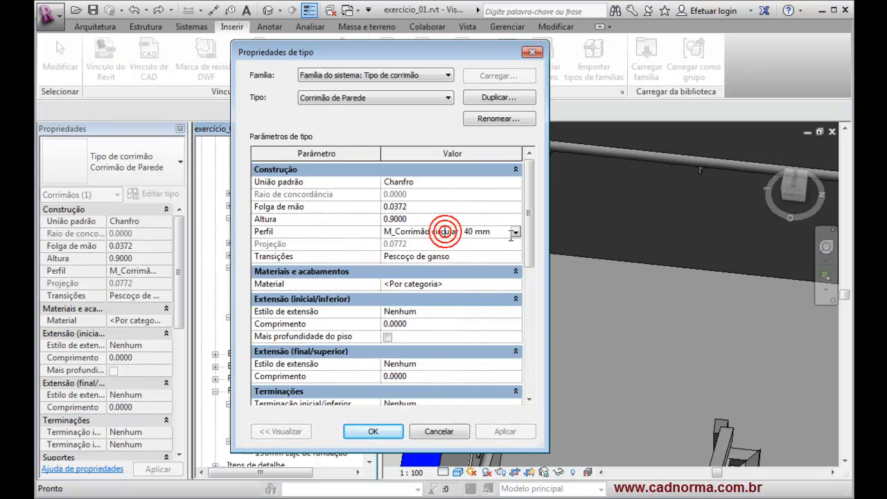
pyautogui.click(419, 207)
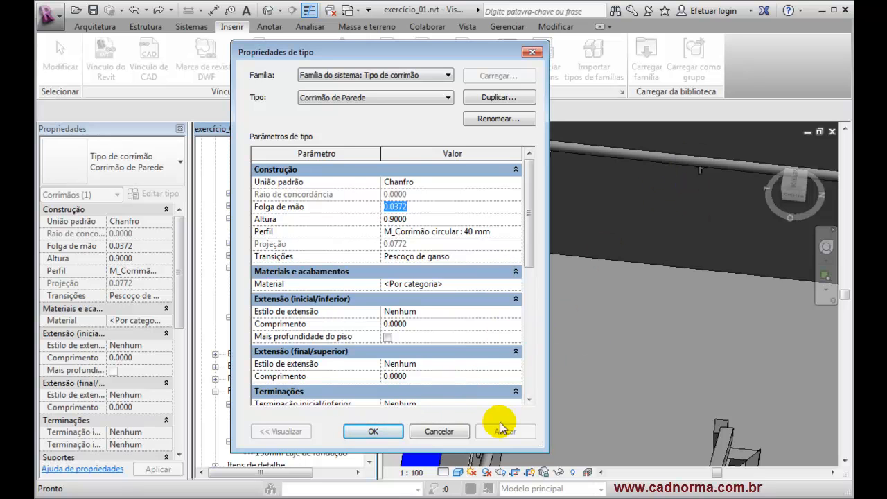
pyautogui.click(440, 431)
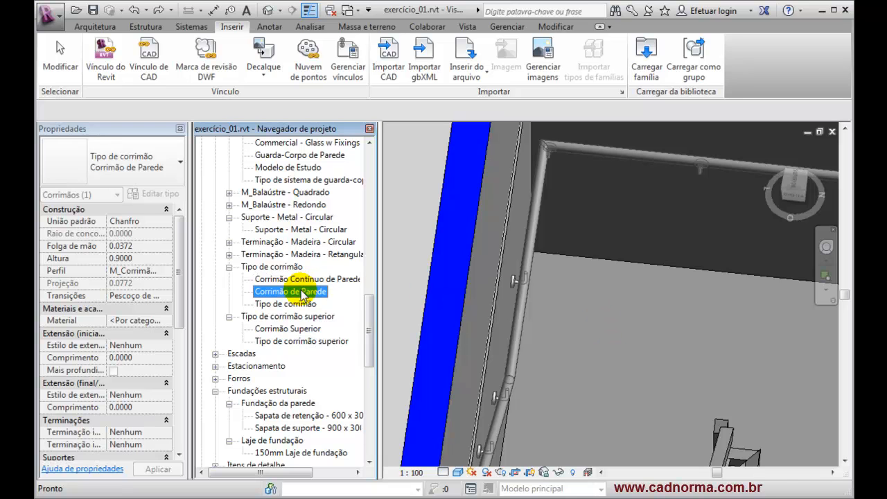
# Inspect the wall handrail's lower end and support spacing around the staircase in the 3D view.
pyautogui.click(572, 320)
pyautogui.scroll(-3, 578, 326)
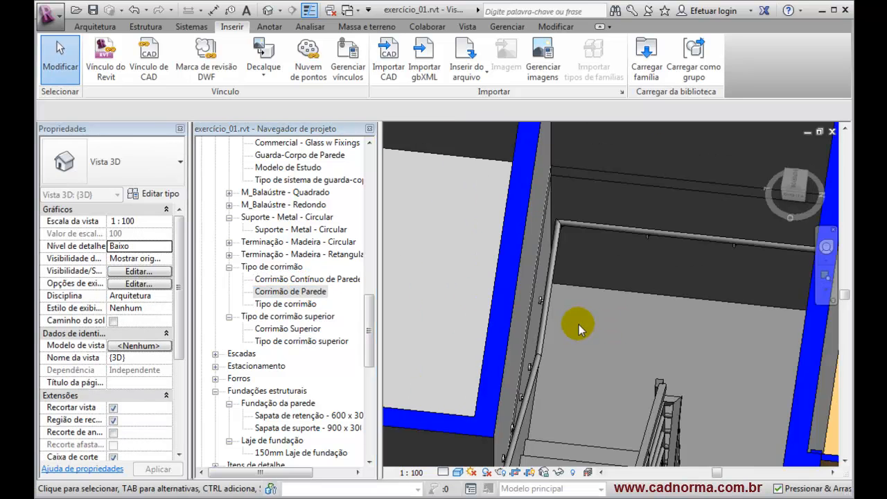
pyautogui.moveTo(573, 336)
pyautogui.keyDown('shift'); pyautogui.mouseDown(button='middle')
pyautogui.moveTo(574, 351)
pyautogui.moveTo(618, 367)
pyautogui.moveTo(556, 360)
pyautogui.moveTo(576, 340)
pyautogui.moveTo(563, 327)
pyautogui.moveTo(560, 339)
pyautogui.mouseUp(button='middle'); pyautogui.keyUp('shift')
pyautogui.scroll(5, 494, 390)
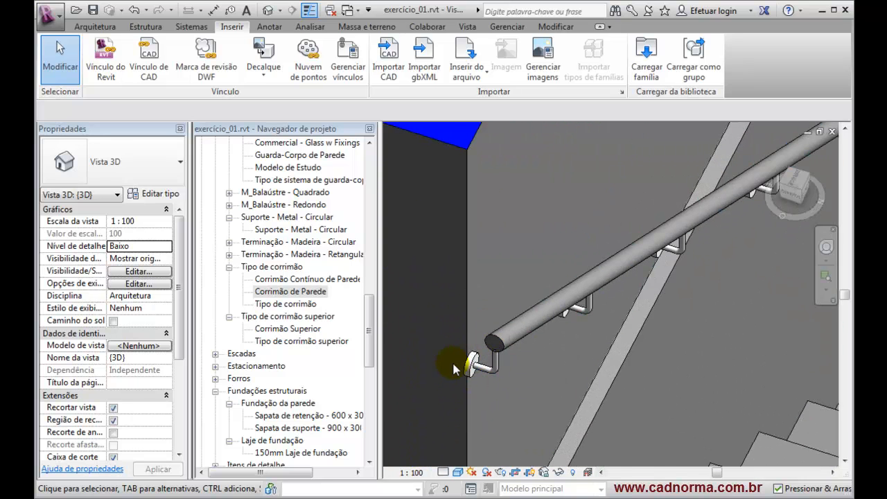
pyautogui.keyDown('shift'); pyautogui.moveTo(464, 388); pyautogui.dragTo(552, 329, button='middle'); pyautogui.keyUp('shift')
pyautogui.scroll(-4, 551, 331)
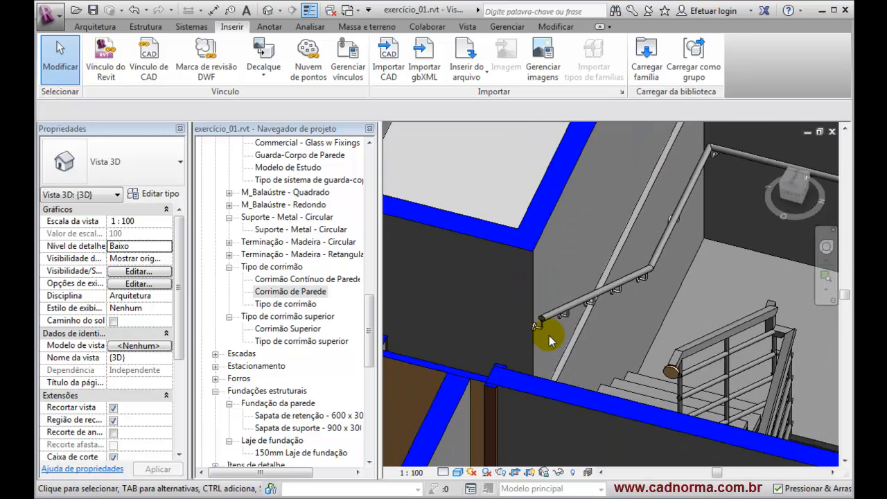
pyautogui.click(579, 306)
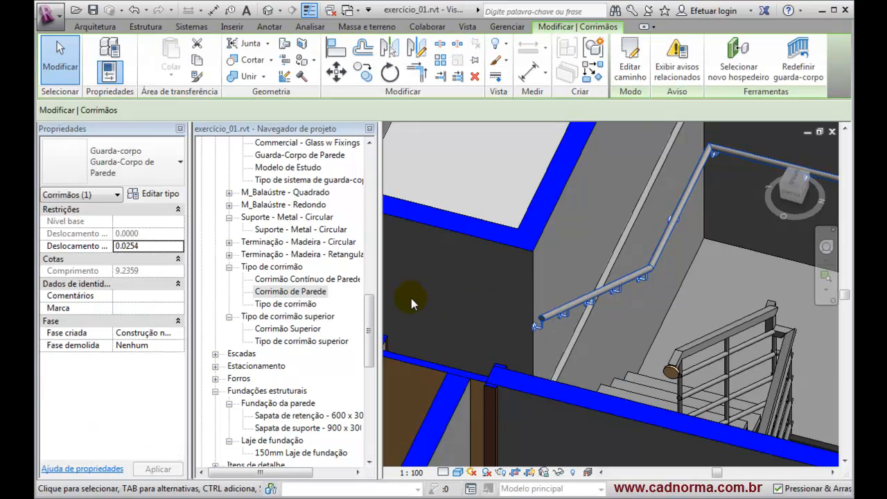
# Set the support layout of the Corrimão de Parede type to Número fixo with 15 supports.
pyautogui.click(291, 291)
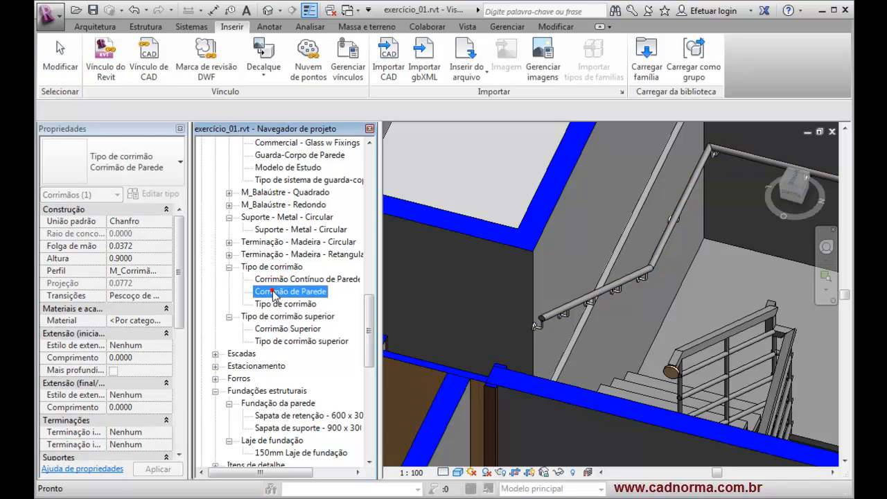
pyautogui.doubleClick(273, 291)
pyautogui.moveTo(532, 255); pyautogui.dragTo(528, 355)
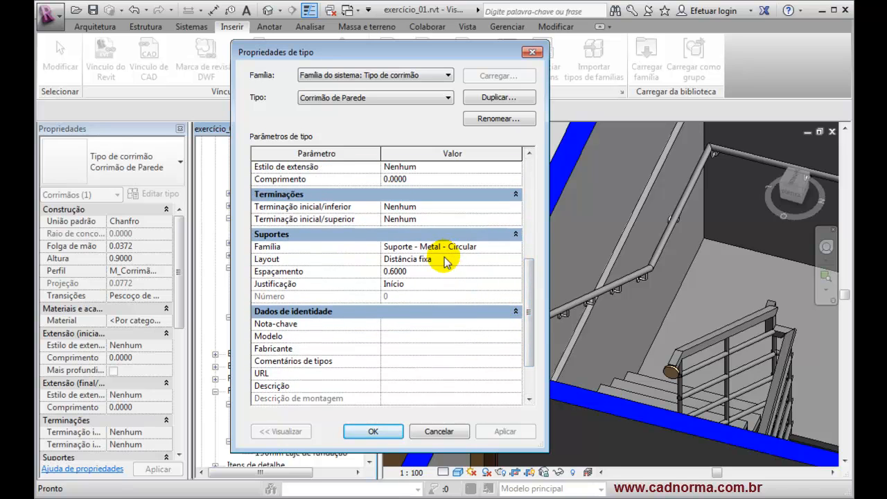
pyautogui.click(454, 259)
pyautogui.click(515, 260)
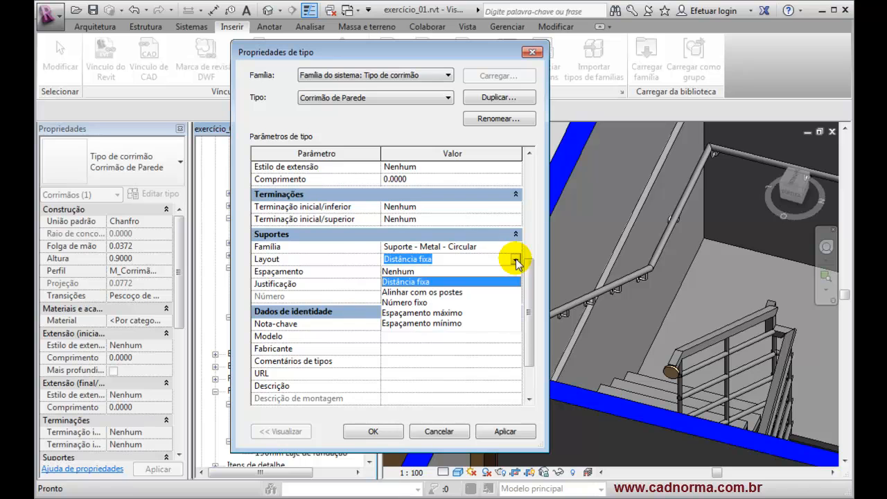
pyautogui.click(430, 302)
pyautogui.click(409, 294)
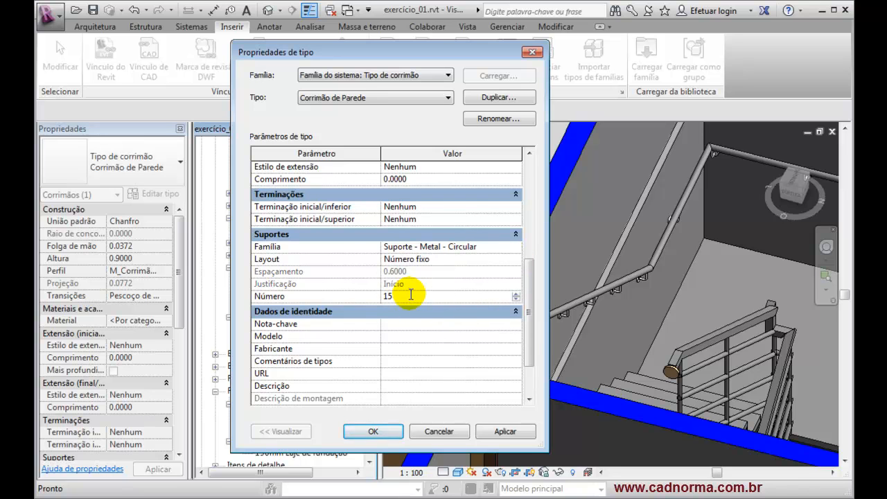
pyautogui.click(504, 431)
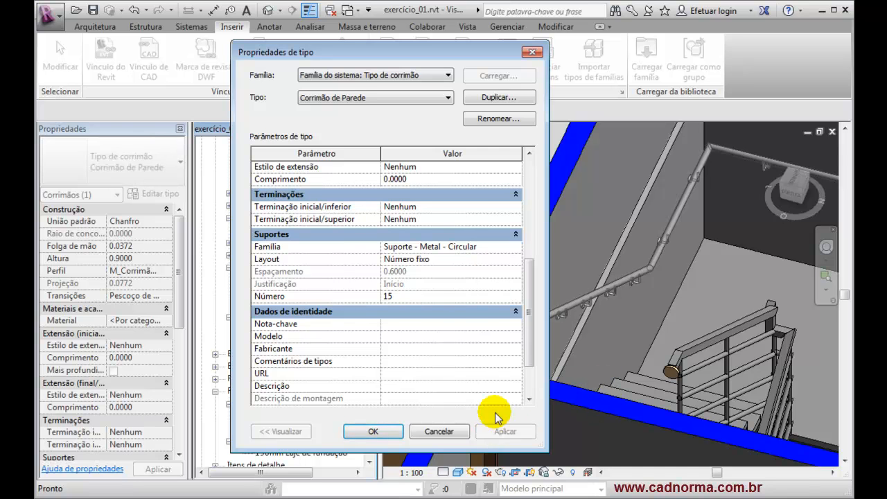
pyautogui.click(373, 431)
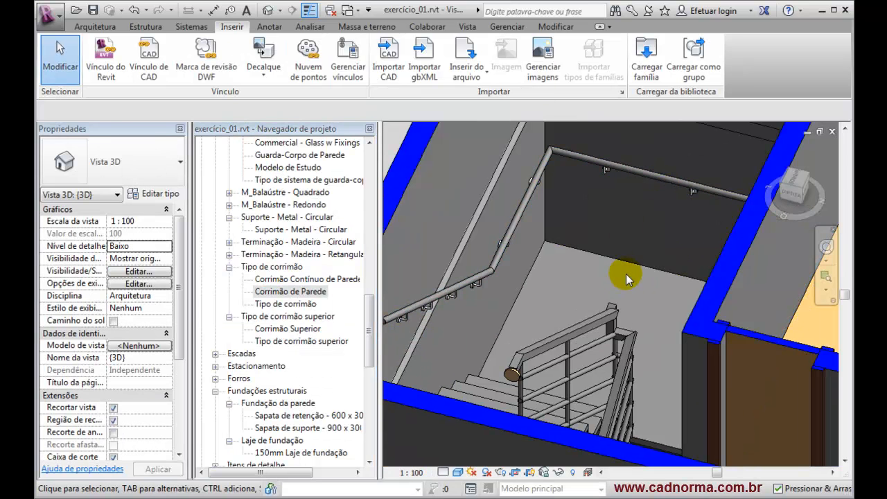
# Set the Corrimão de Parede supports to the Distância fixa layout with Centro justification and confirm the type properties.
pyautogui.keyDown('shift'); pyautogui.moveTo(625, 273); pyautogui.dragTo(673, 304, button='middle'); pyautogui.keyUp('shift')
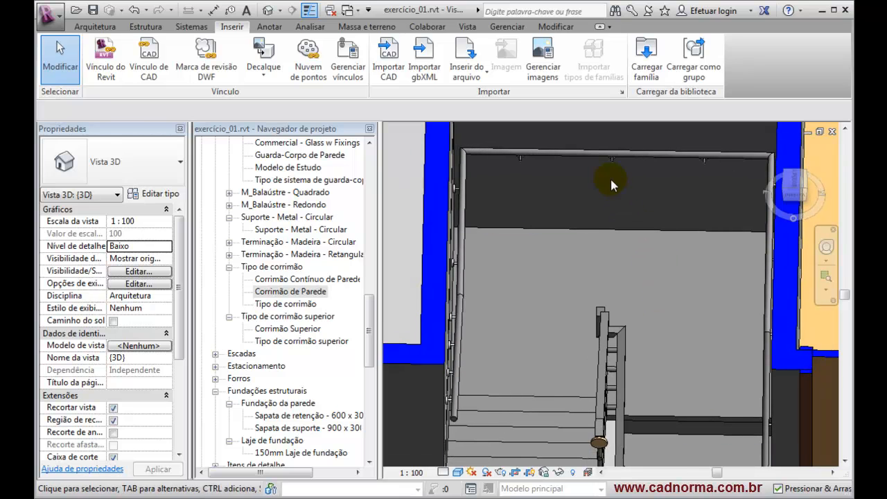
pyautogui.doubleClick(319, 292)
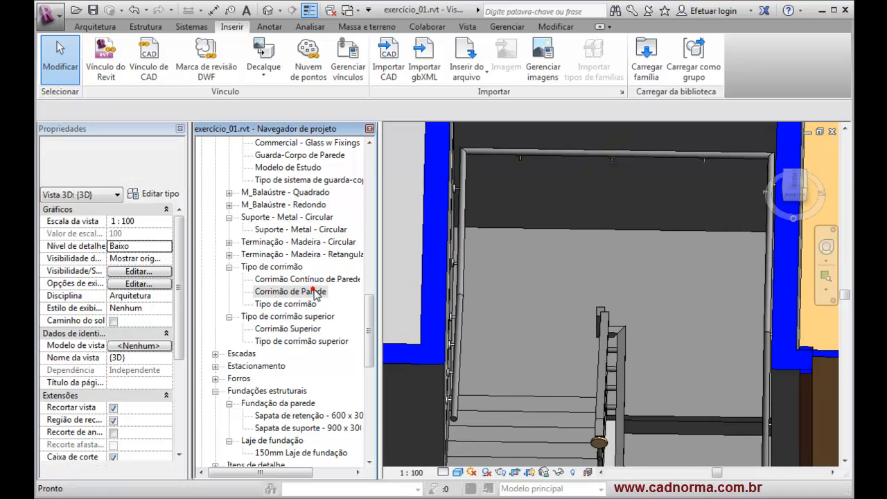
pyautogui.moveTo(528, 239); pyautogui.dragTo(531, 325)
pyautogui.click(461, 287)
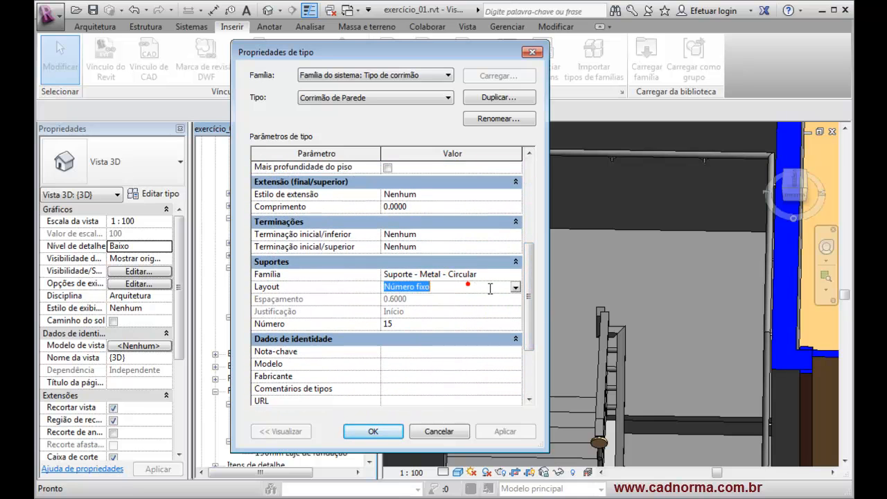
pyautogui.click(515, 287)
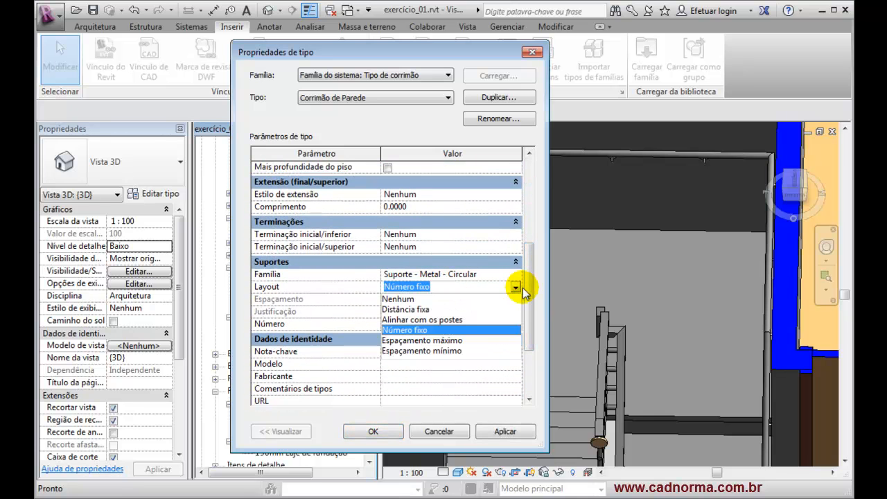
pyautogui.click(414, 310)
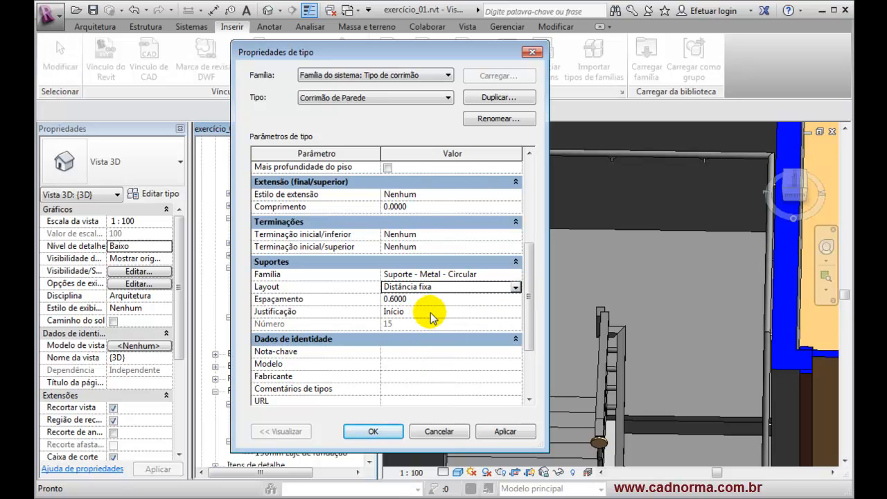
pyautogui.click(429, 312)
pyautogui.click(516, 312)
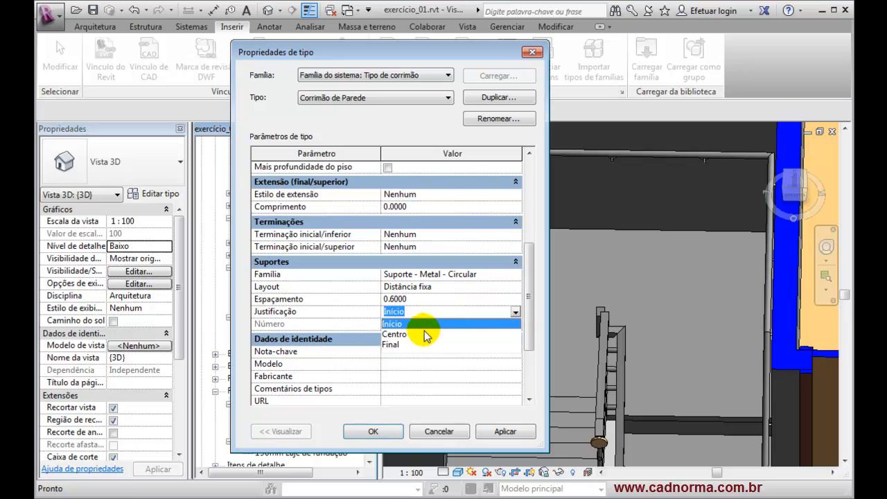
pyautogui.click(400, 334)
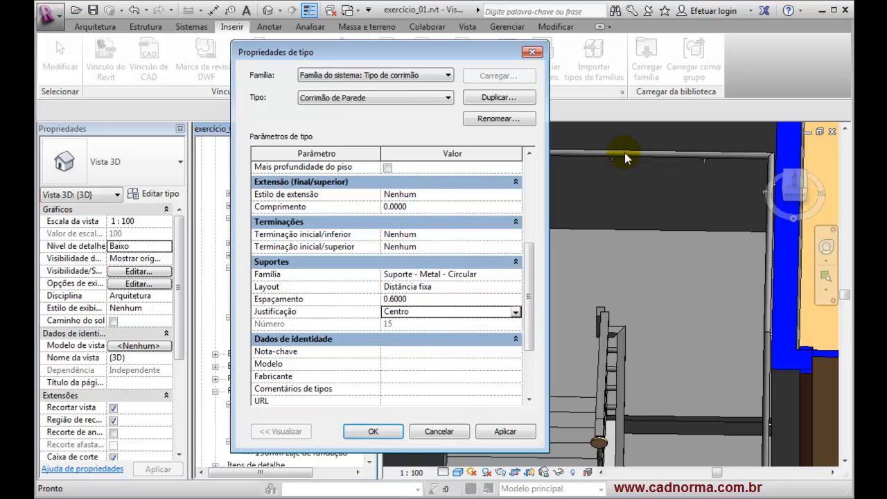
pyautogui.click(501, 431)
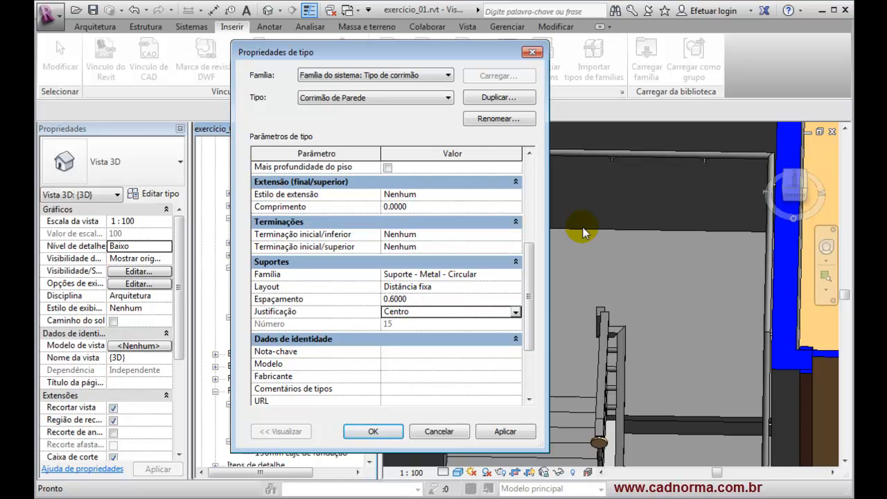
pyautogui.click(510, 429)
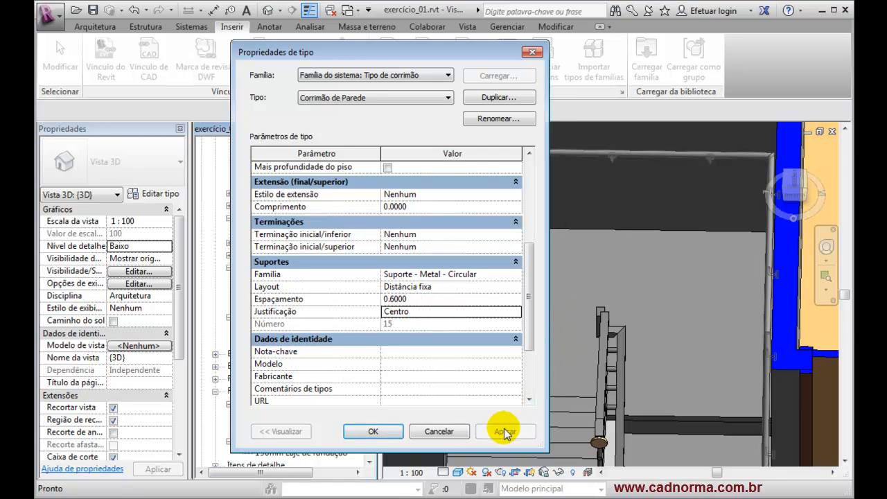
pyautogui.click(374, 431)
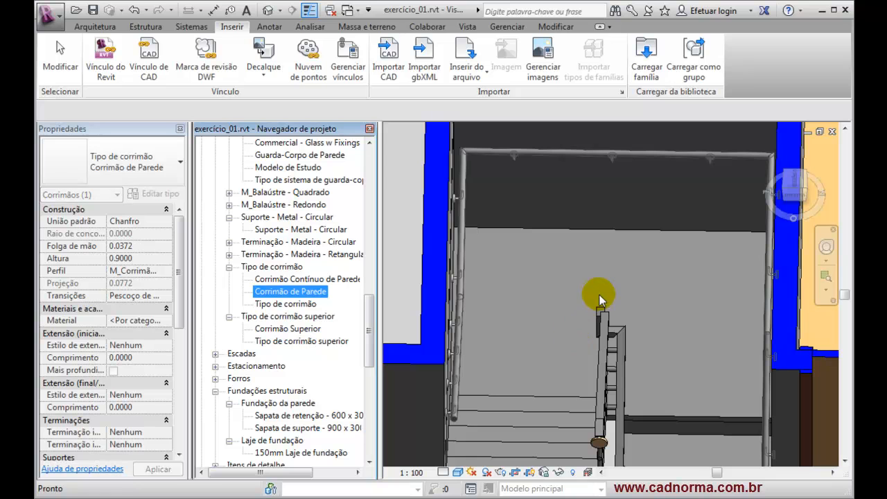
pyautogui.click(587, 280)
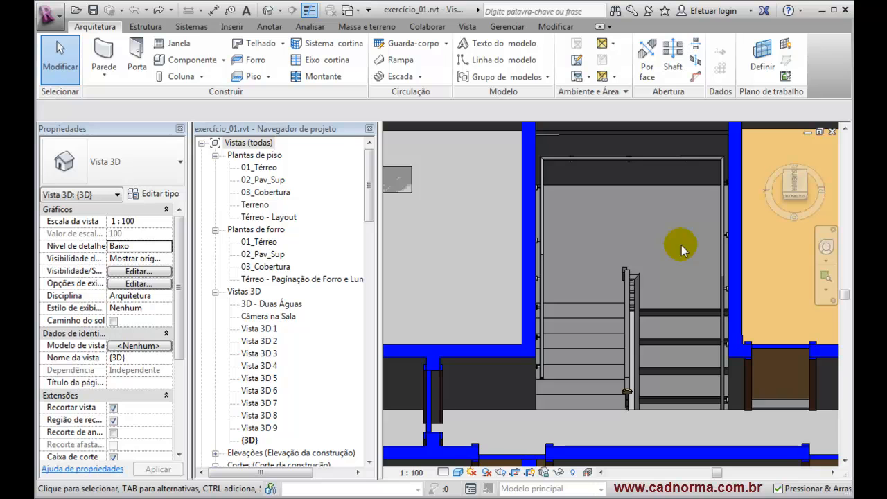
pyautogui.scroll(-1, 681, 246)
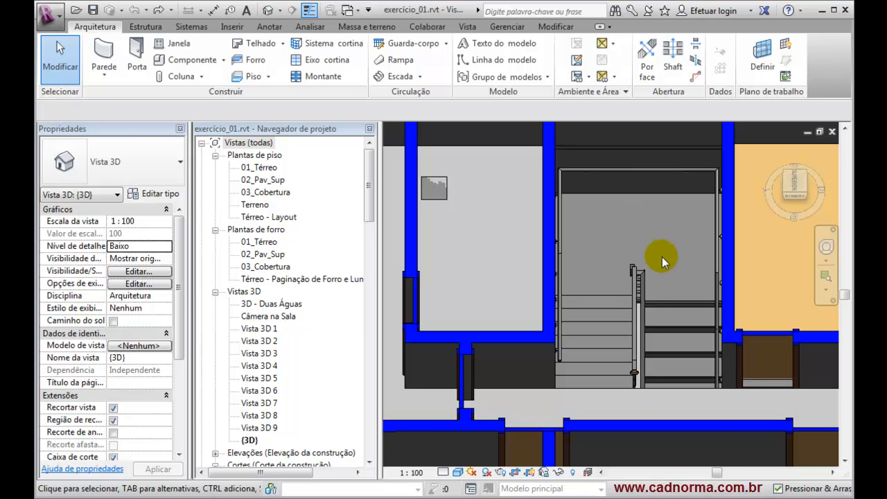
pyautogui.click(667, 299)
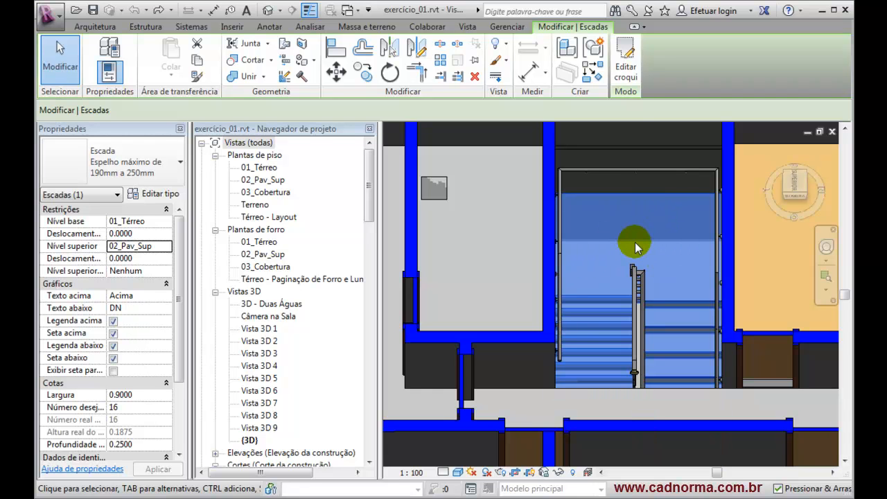
pyautogui.press('Escape')
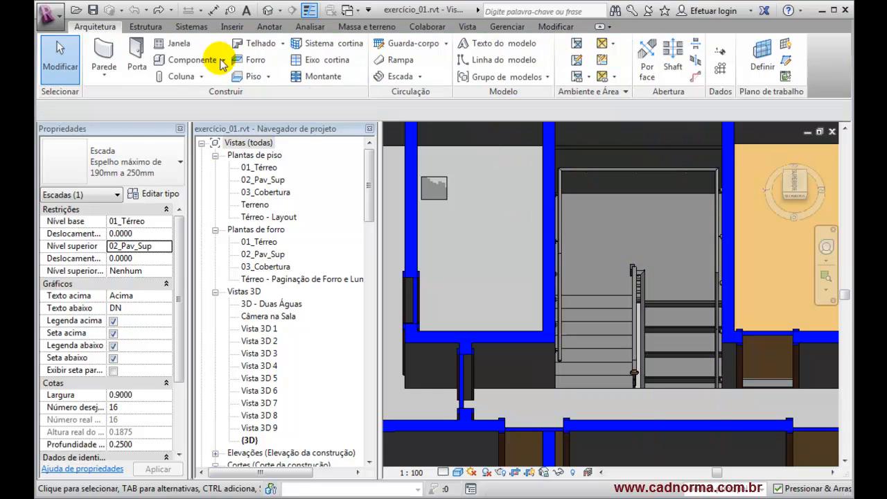
pyautogui.click(420, 77)
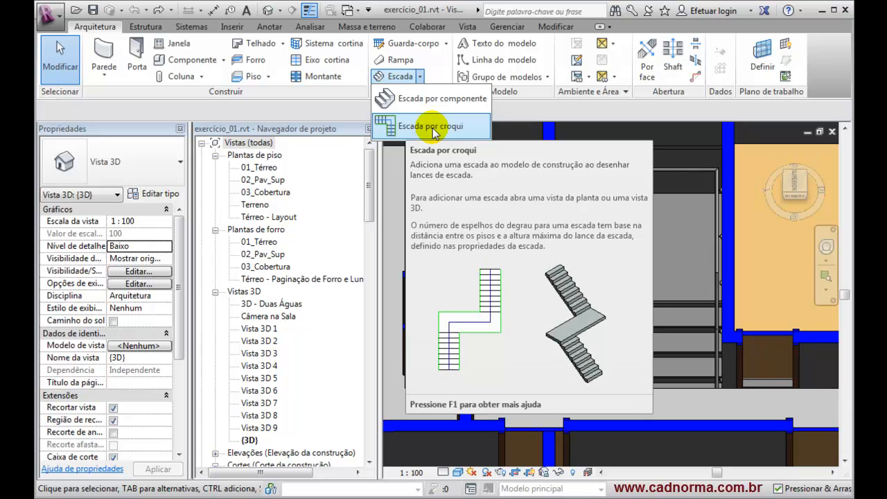
pyautogui.click(659, 217)
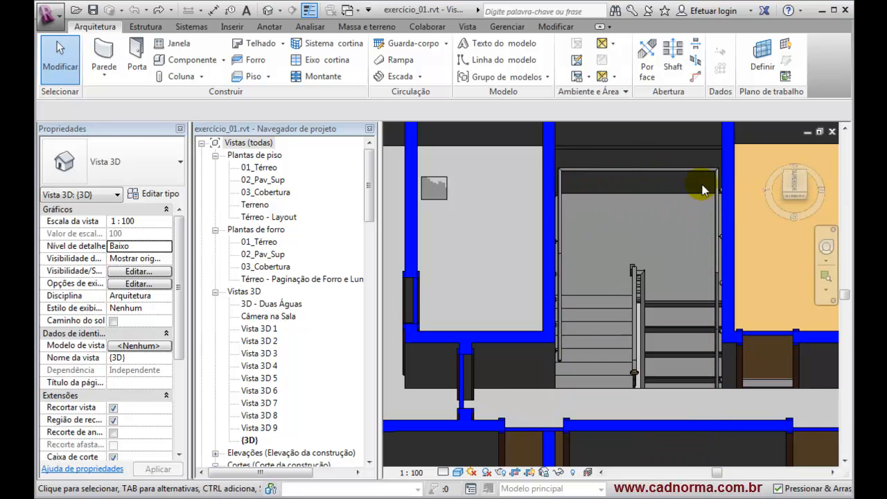
# Try to remove the landing segments from the Guarda-Corpo de Parede path, and discard the sketch edits.
pyautogui.click(659, 170)
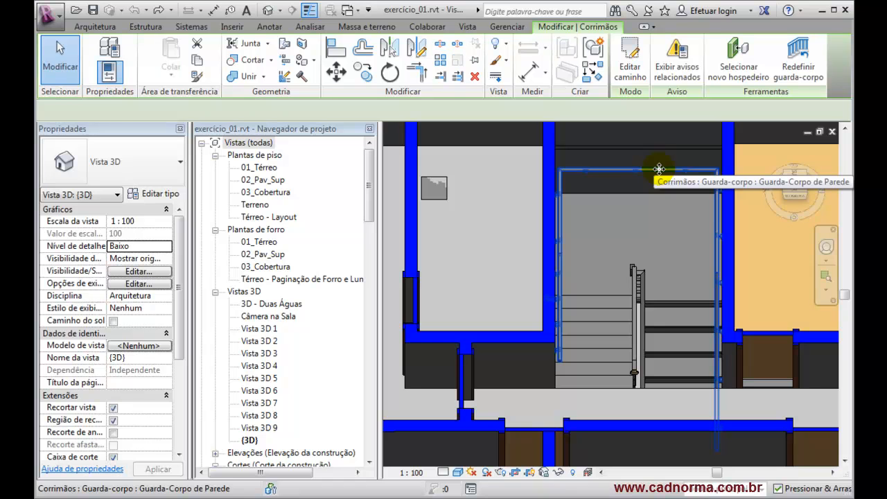
pyautogui.click(633, 69)
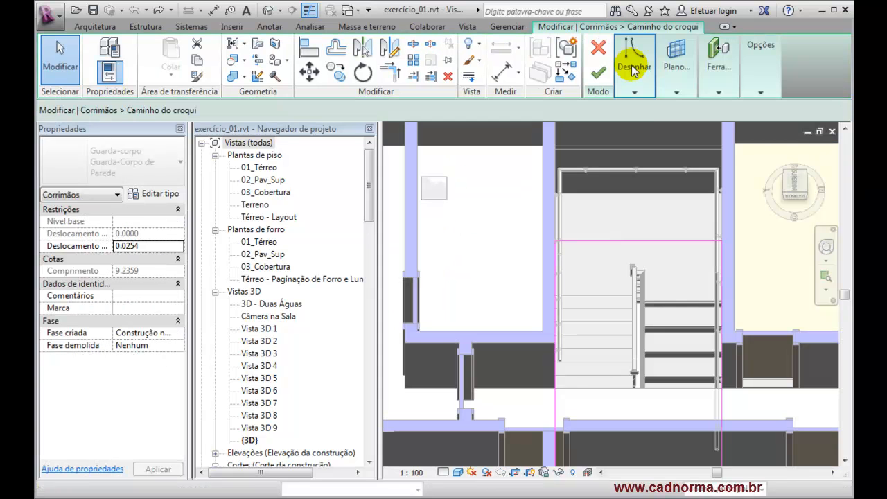
pyautogui.click(720, 286)
pyautogui.press('Delete')
pyautogui.click(660, 242)
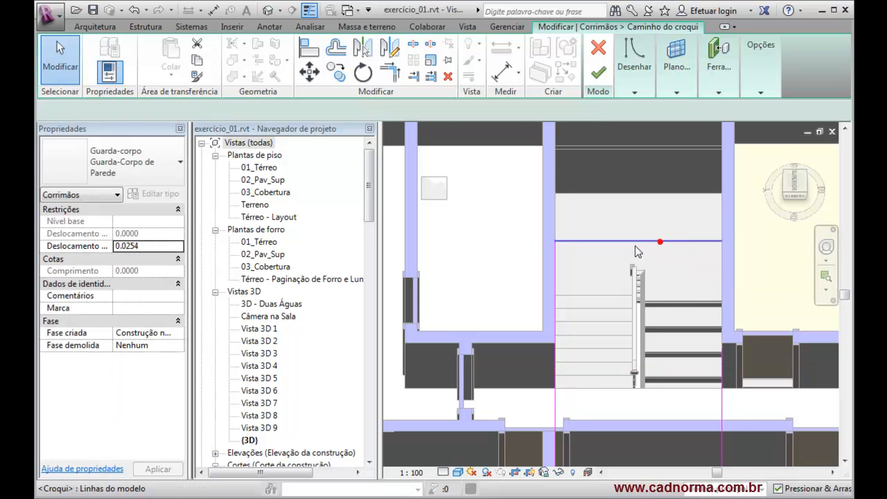
pyautogui.press('Delete')
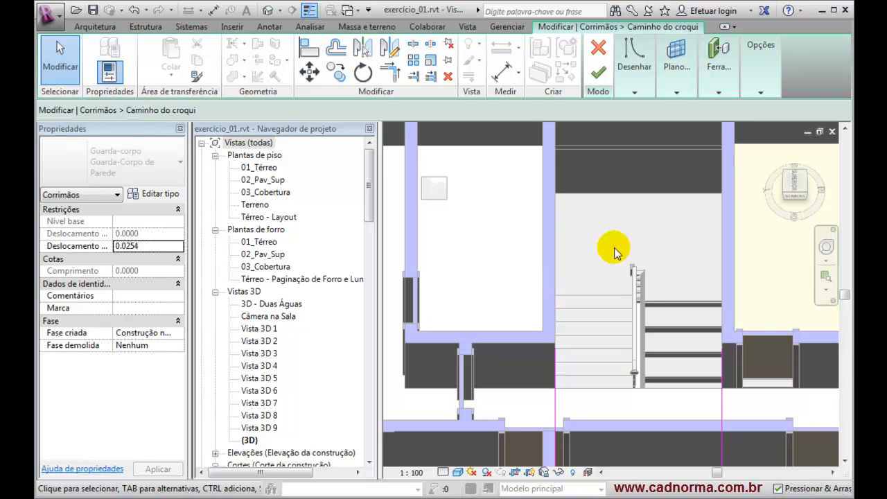
pyautogui.scroll(-1, 623, 246)
pyautogui.keyDown('shift'); pyautogui.moveTo(616, 305); pyautogui.dragTo(657, 330, button='middle'); pyautogui.keyUp('shift')
pyautogui.click(597, 73)
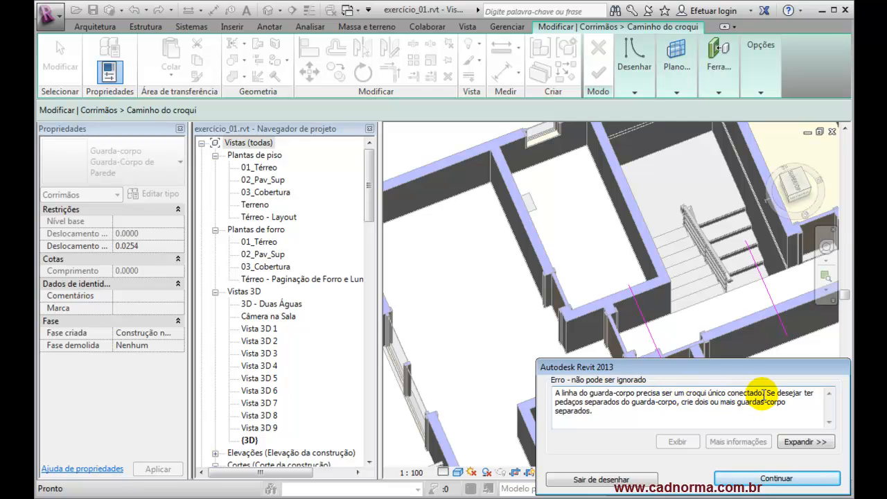
pyautogui.click(623, 478)
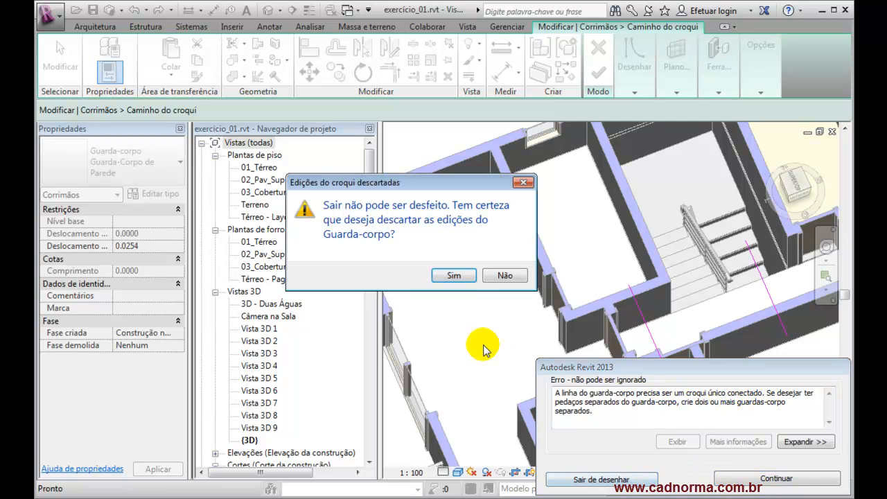
pyautogui.click(451, 276)
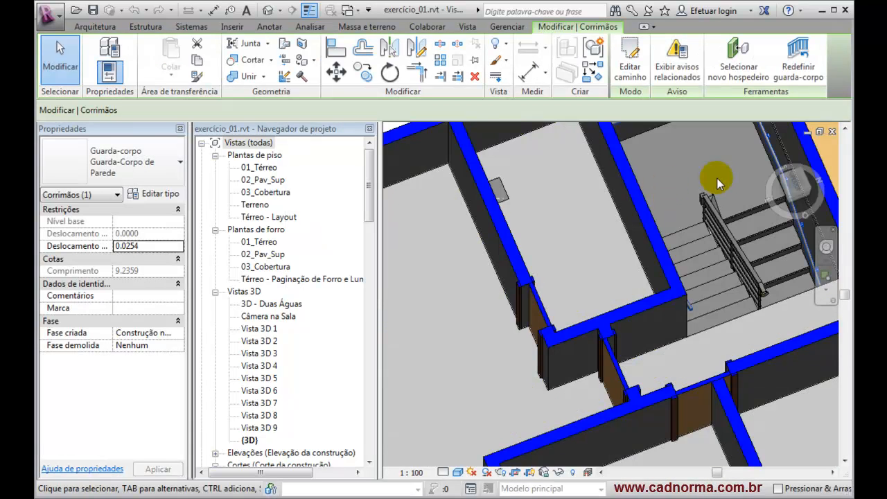
# Delete the existing staircase together with its railings in the 3D view.
pyautogui.keyDown('shift'); pyautogui.moveTo(716, 178); pyautogui.dragTo(659, 223, button='middle'); pyautogui.keyUp('shift')
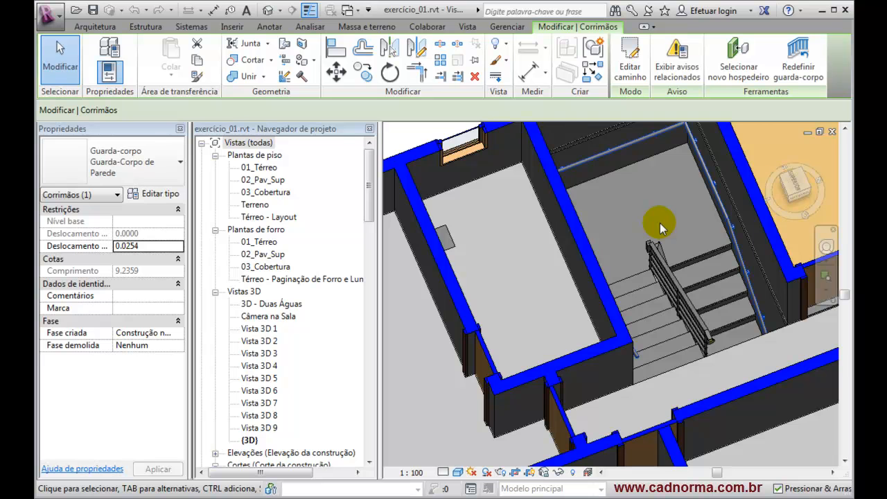
pyautogui.click(698, 265)
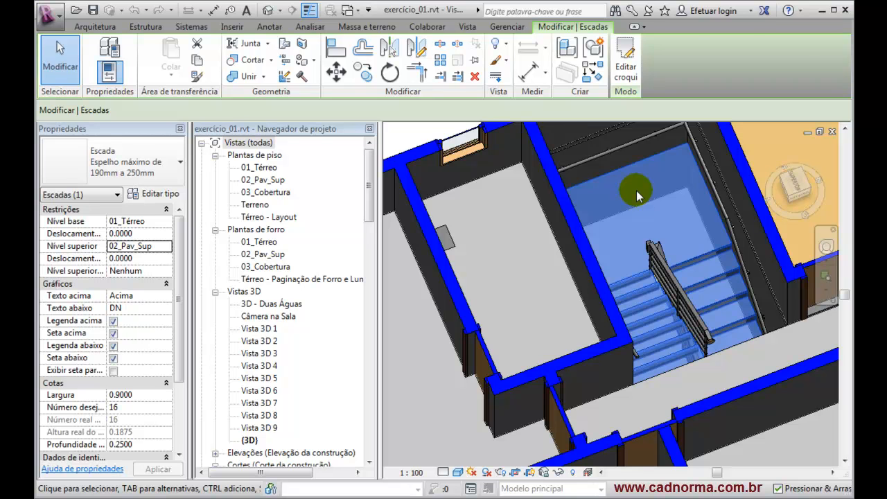
pyautogui.press('Delete')
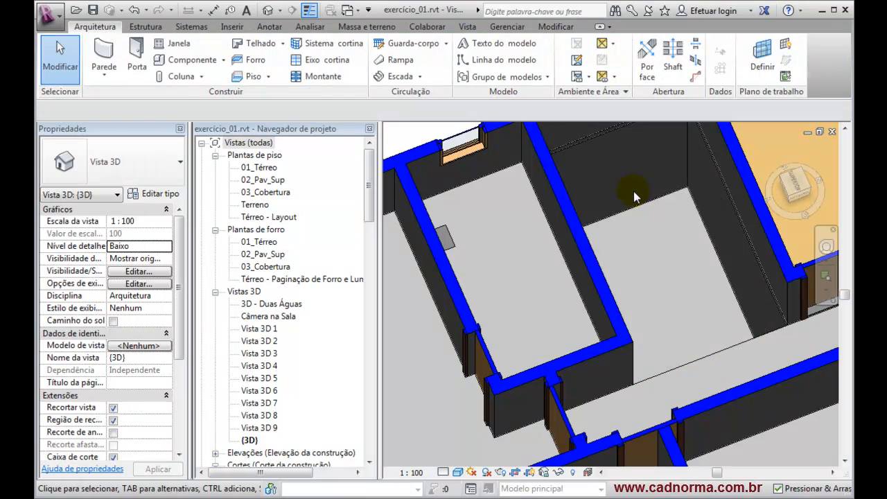
pyautogui.moveTo(672, 262)
pyautogui.keyDown('shift'); pyautogui.mouseDown(button='middle')
pyautogui.moveTo(671, 291)
pyautogui.moveTo(659, 287)
pyautogui.moveTo(661, 303)
pyautogui.moveTo(642, 319)
pyautogui.moveTo(647, 326)
pyautogui.moveTo(647, 293)
pyautogui.moveTo(665, 278)
pyautogui.mouseUp(button='middle'); pyautogui.keyUp('shift')
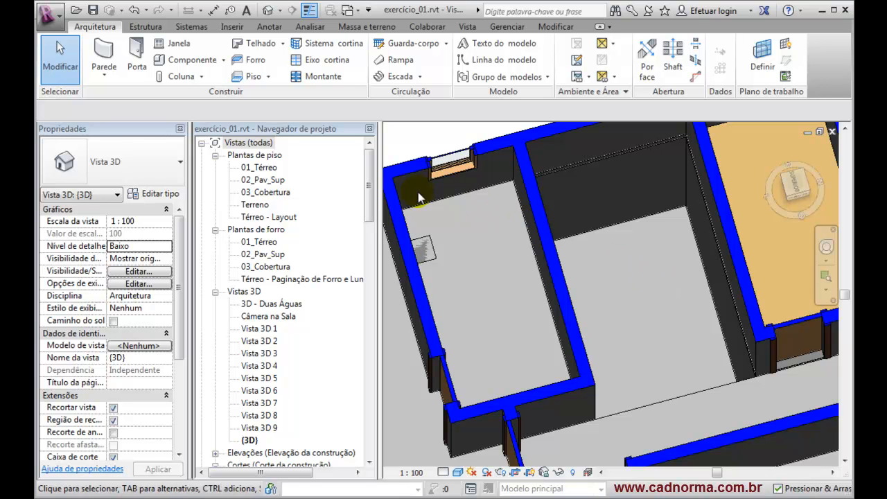
# Open the 01_Térreo floor plan at the Escada room.
pyautogui.click(275, 179)
pyautogui.doubleClick(261, 167)
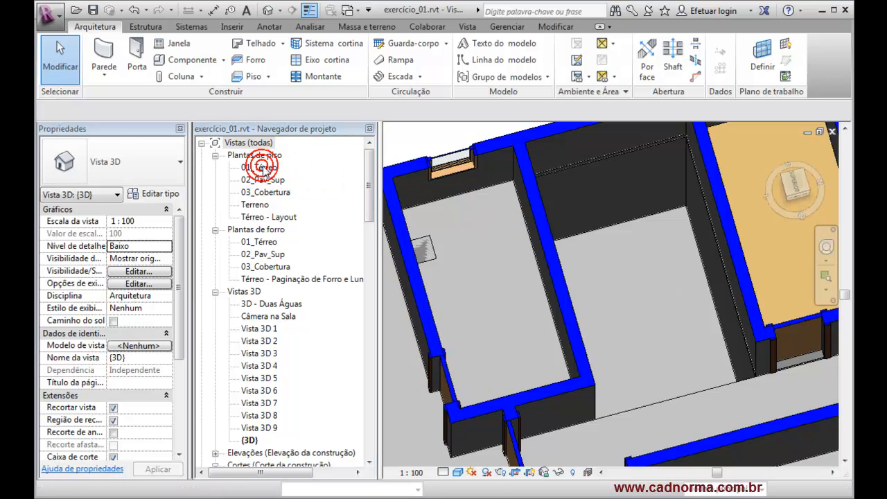
pyautogui.scroll(5, 595, 287)
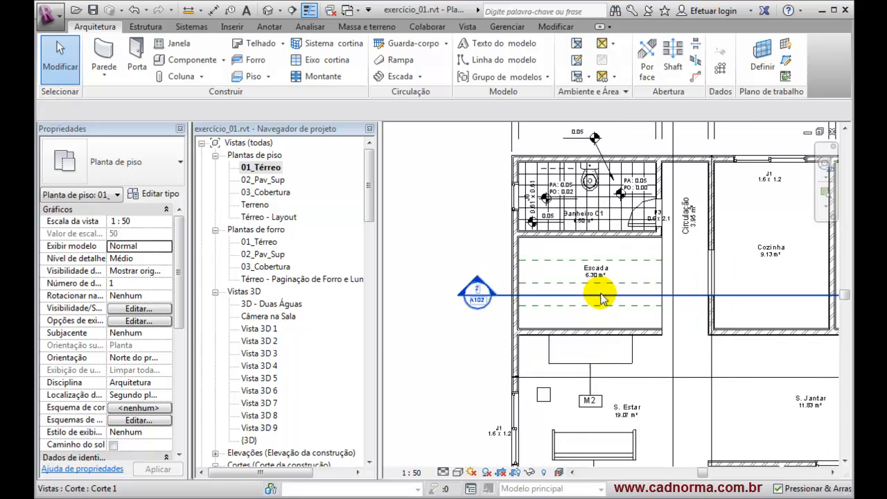
pyautogui.scroll(1, 605, 287)
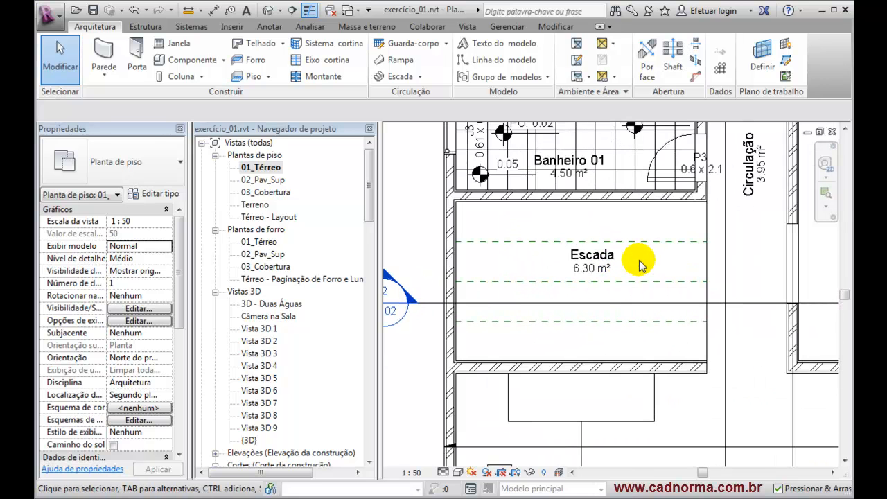
# Start an Escada por componente from 01_Térreo to 02_Pav_Sup with a top-level offset of -1.5.
pyautogui.click(419, 77)
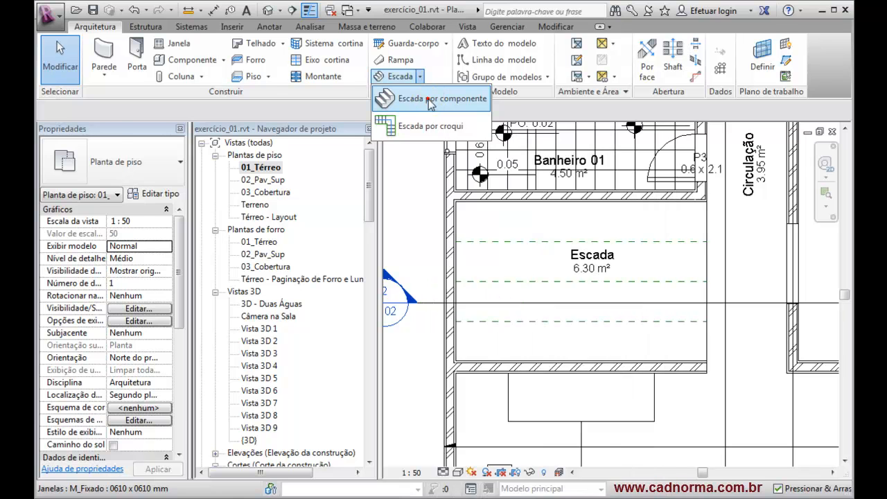
pyautogui.click(431, 100)
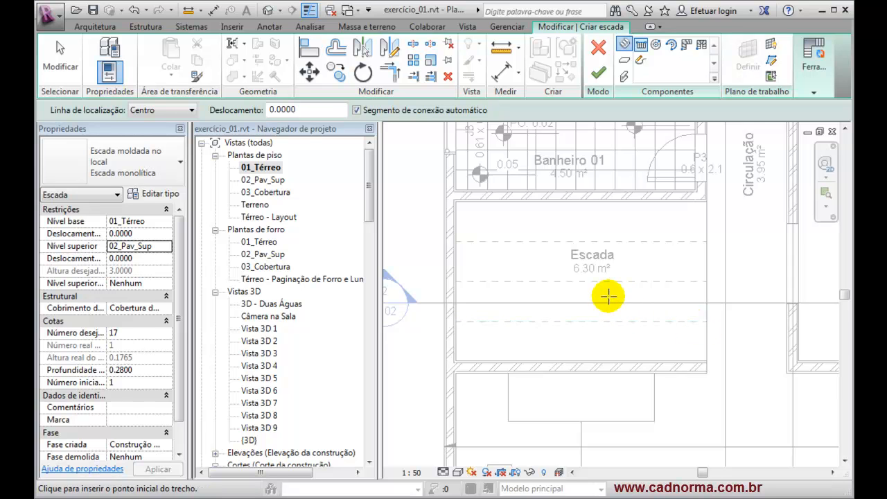
pyautogui.click(157, 247)
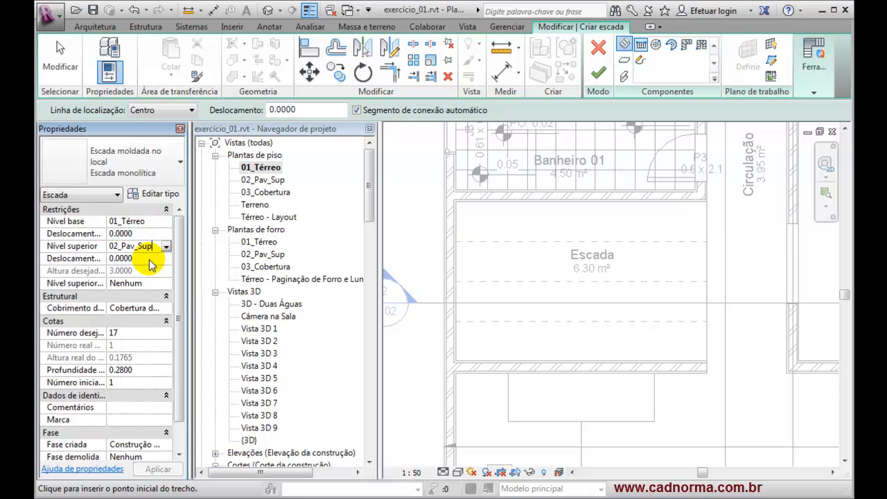
pyautogui.click(145, 257)
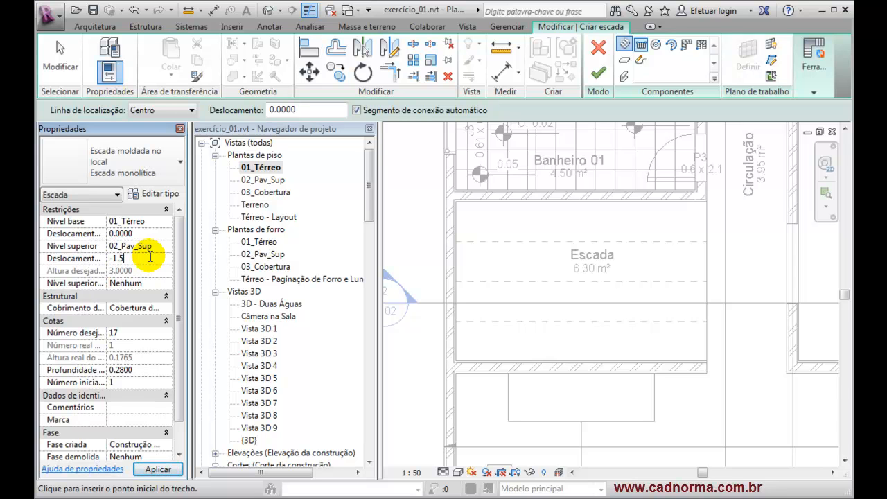
pyautogui.write('-1.5')
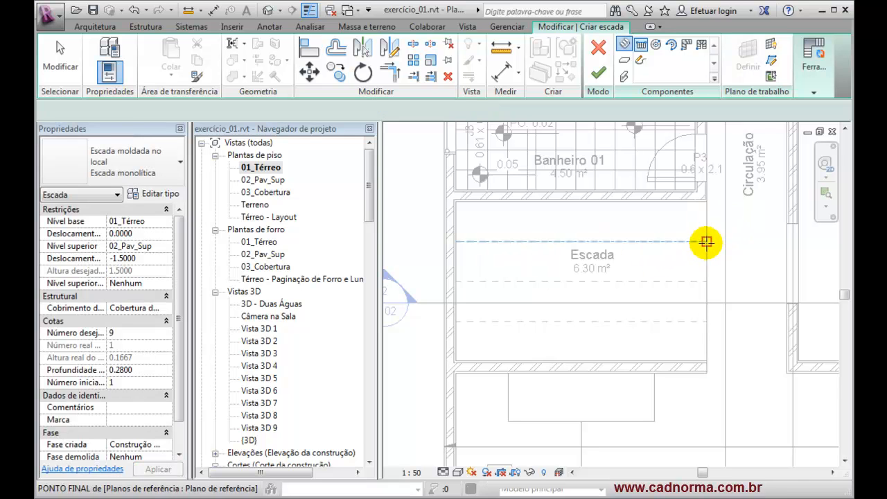
# Draw a straight nine-riser run along the upper reference plane of the Escada room, starting at the Circulação side, and finish the stair.
pyautogui.click(706, 241)
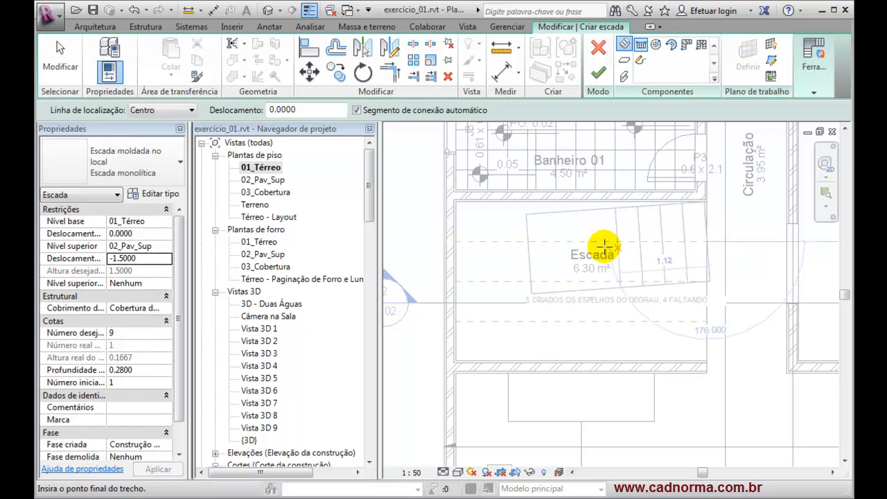
pyautogui.click(485, 242)
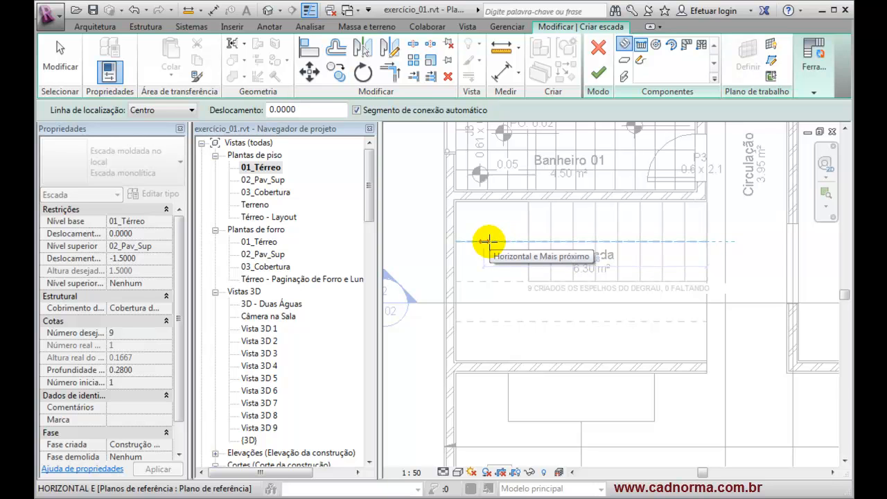
pyautogui.click(488, 242)
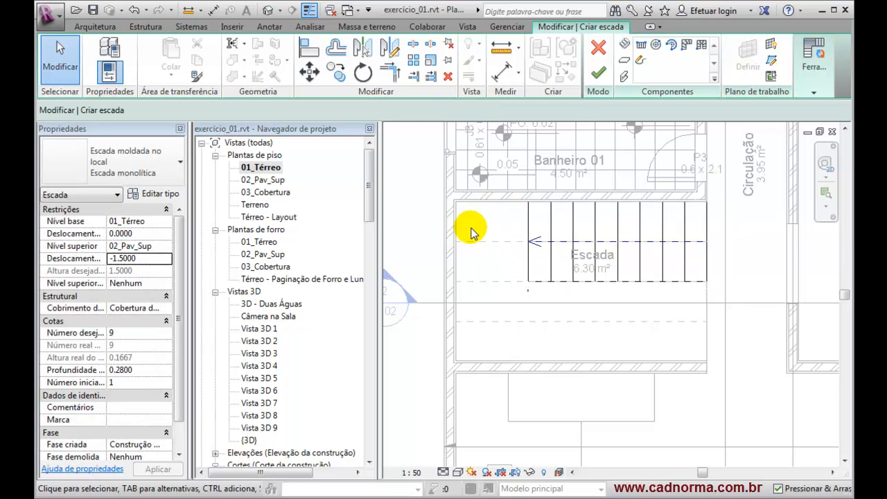
pyautogui.click(598, 72)
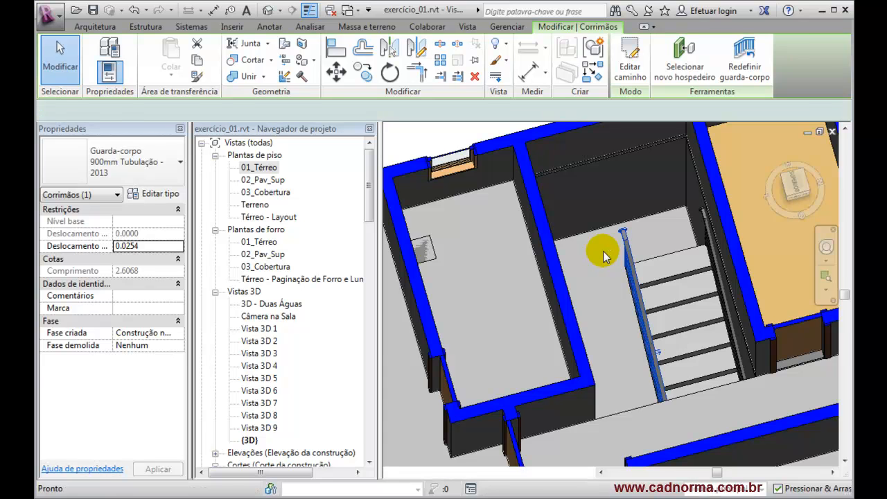
# Return to the stair's edit mode in the 3D view and delete its straight run.
pyautogui.doubleClick(602, 251)
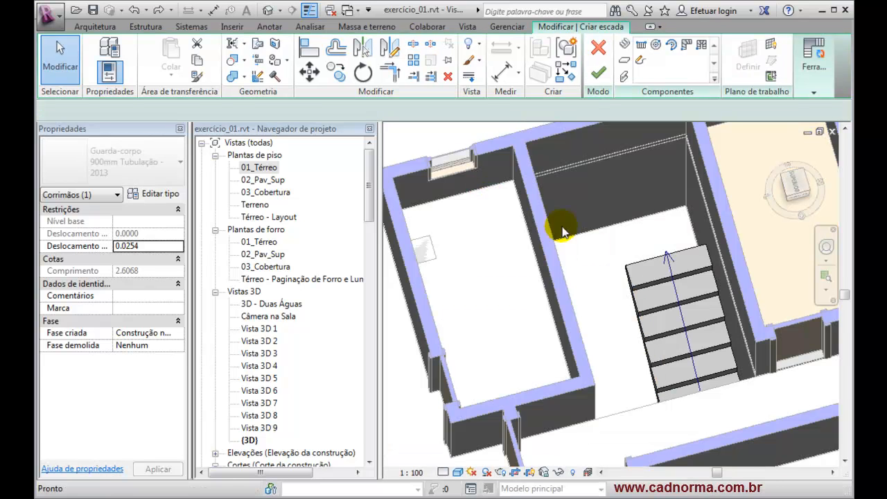
pyautogui.click(634, 264)
pyautogui.press('Delete')
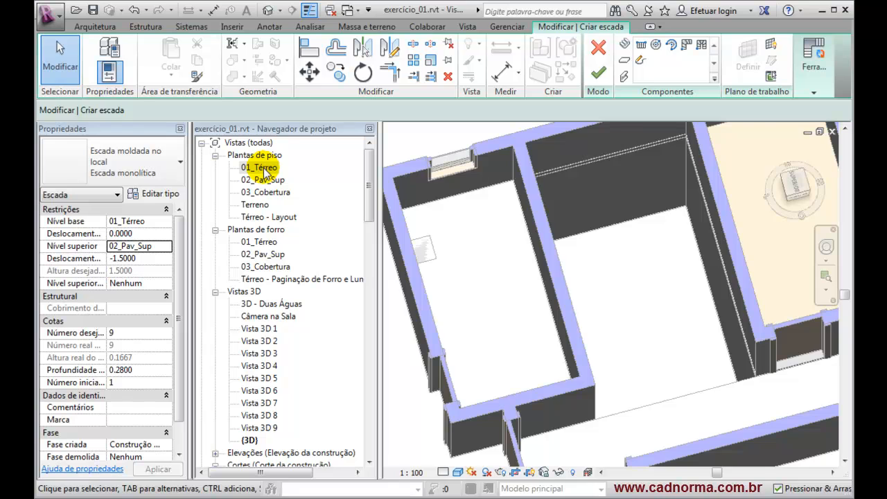
# Open the 01_Térreo floor plan while still in the stair's edit mode.
pyautogui.doubleClick(262, 168)
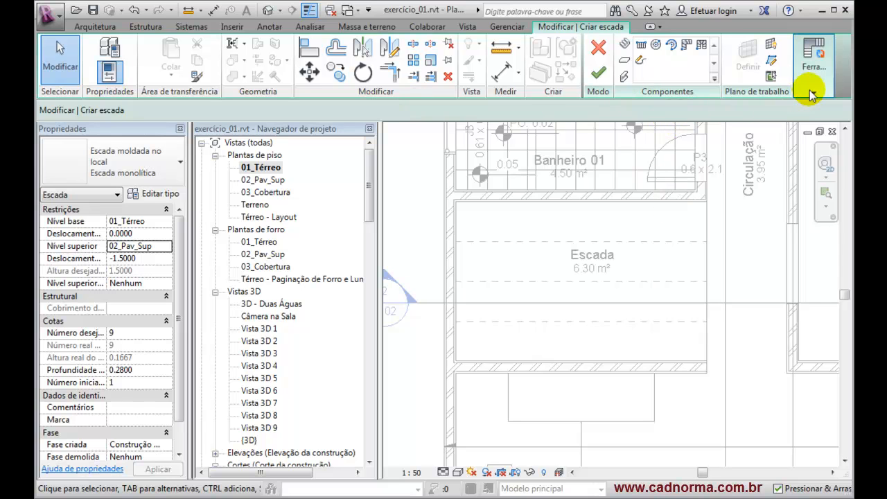
pyautogui.click(812, 59)
pyautogui.click(815, 118)
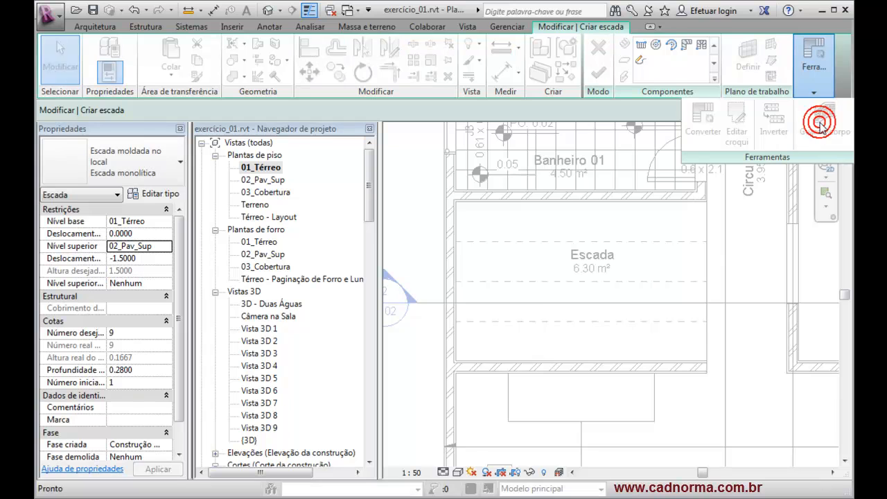
pyautogui.click(526, 217)
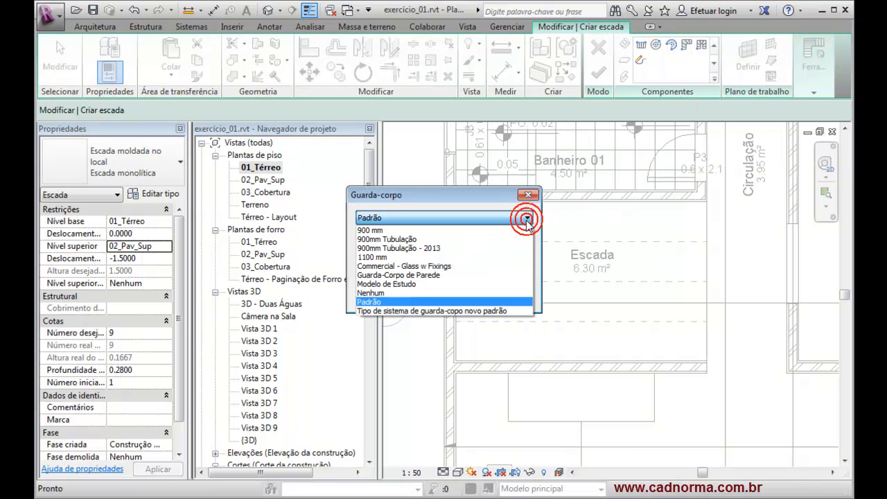
pyautogui.click(450, 277)
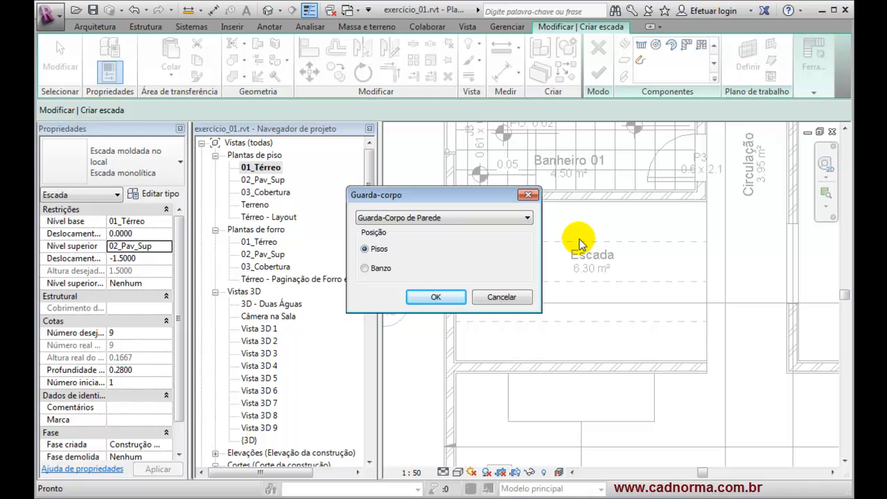
pyautogui.click(528, 219)
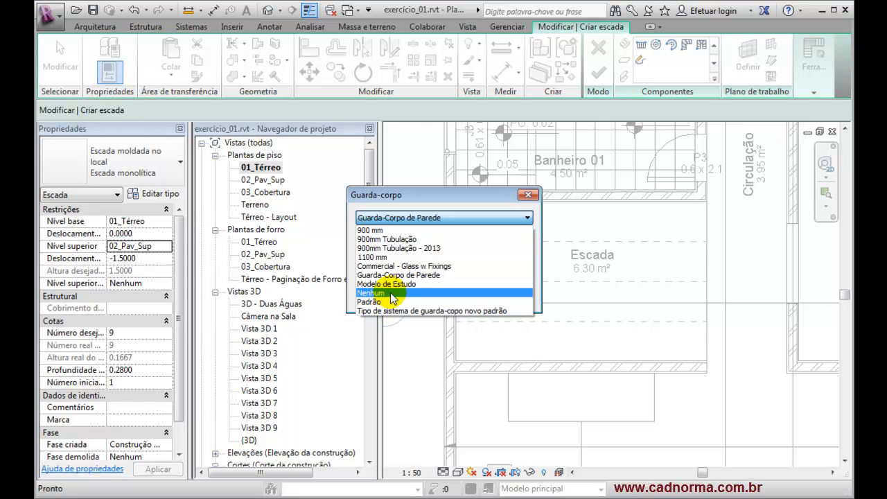
pyautogui.click(527, 219)
pyautogui.click(436, 297)
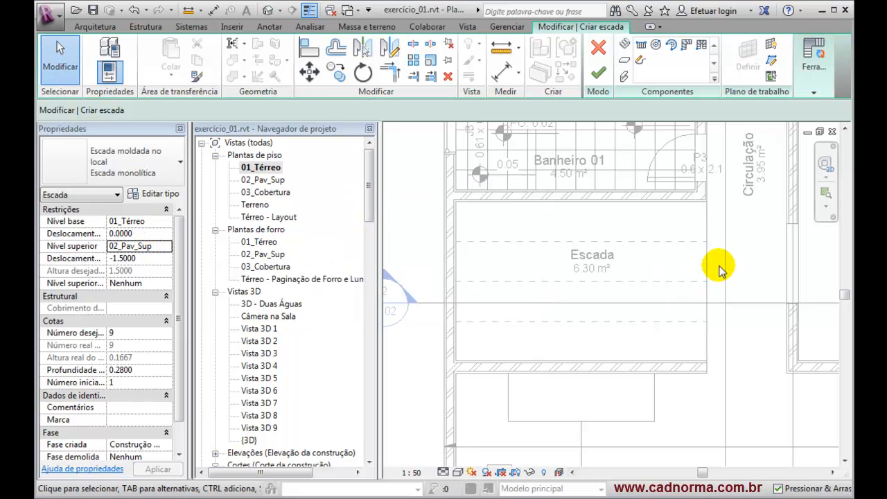
pyautogui.click(599, 47)
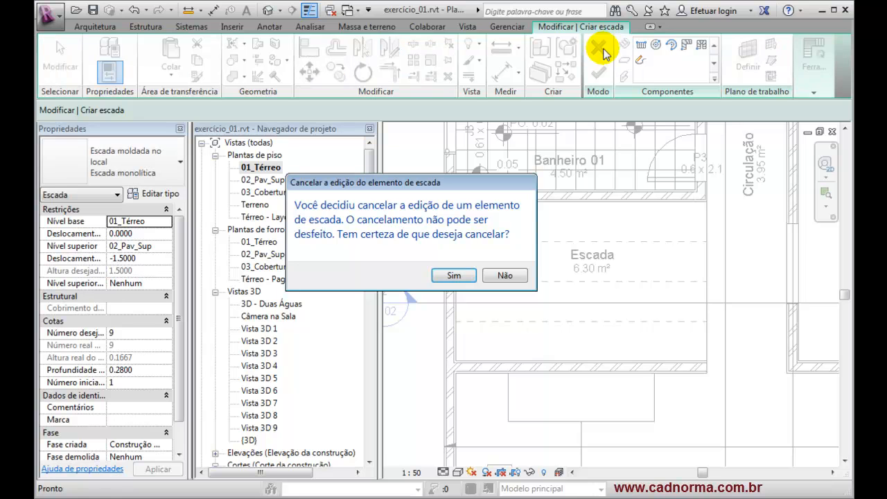
pyautogui.click(453, 275)
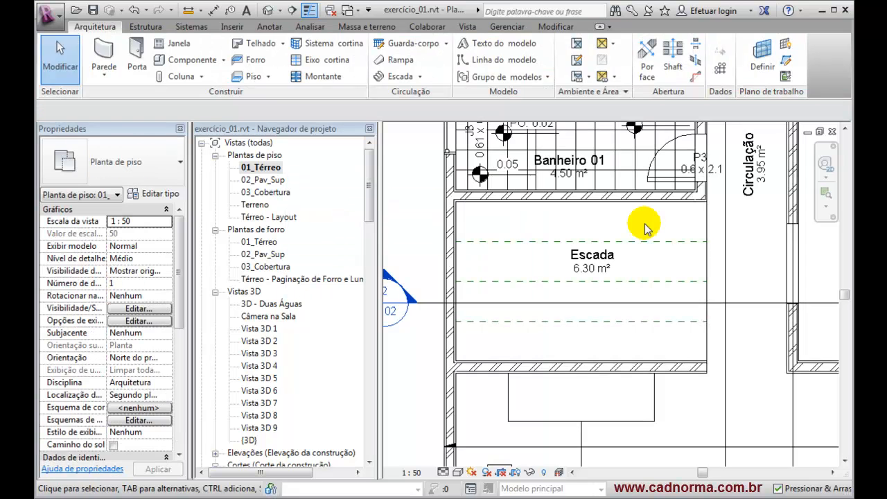
# Create an Escada por componente with top-level offset -1.5 and a straight nine-riser run along the upper reference plane from the Circulação side.
pyautogui.click(418, 77)
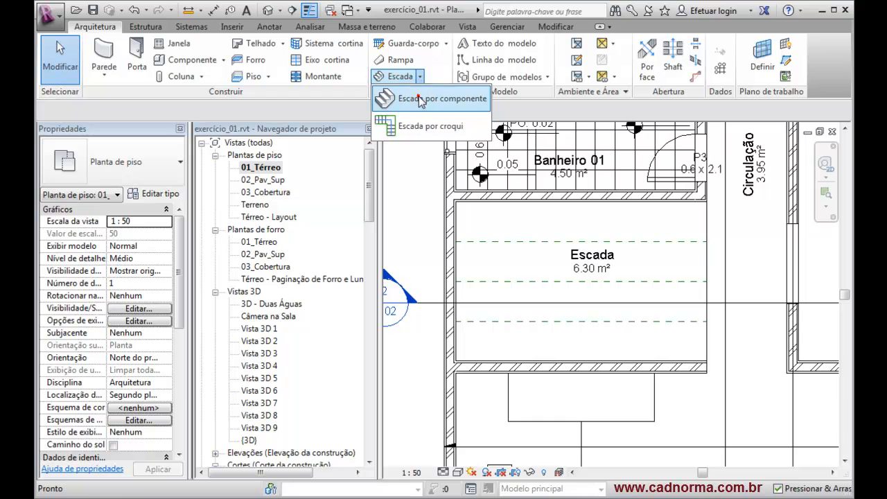
pyautogui.click(420, 99)
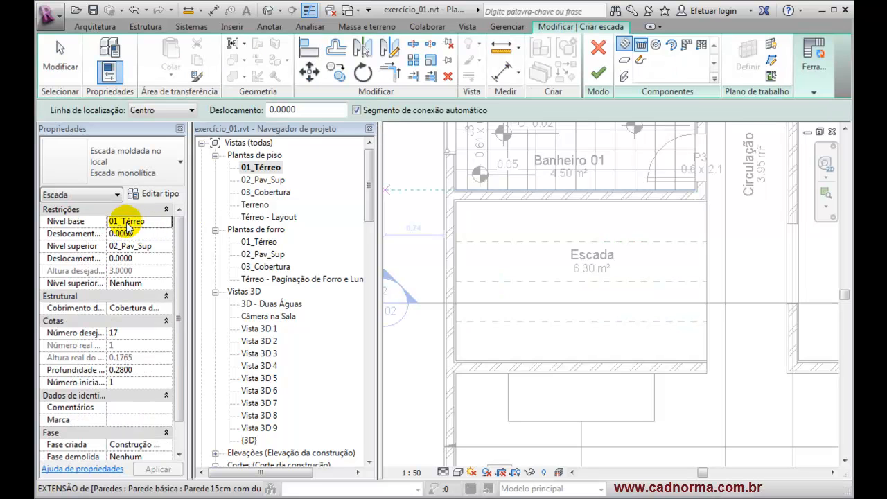
pyautogui.click(141, 259)
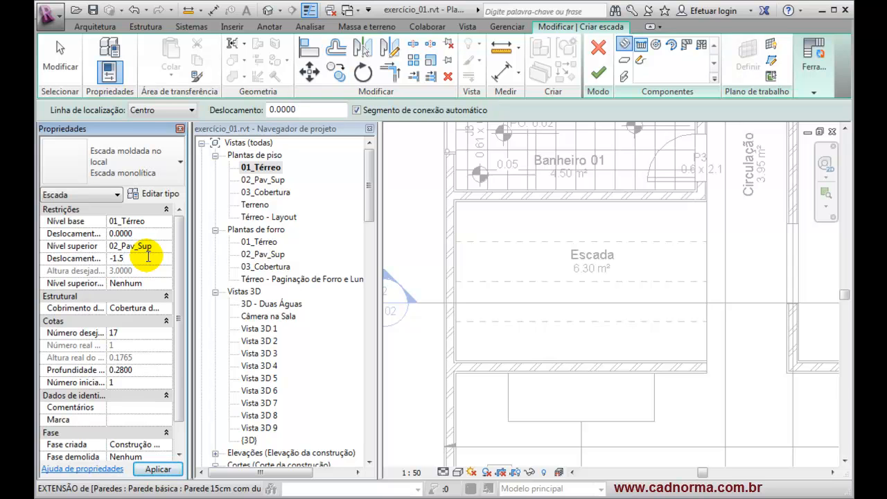
pyautogui.write('-1.5')
pyautogui.click(158, 469)
pyautogui.click(706, 241)
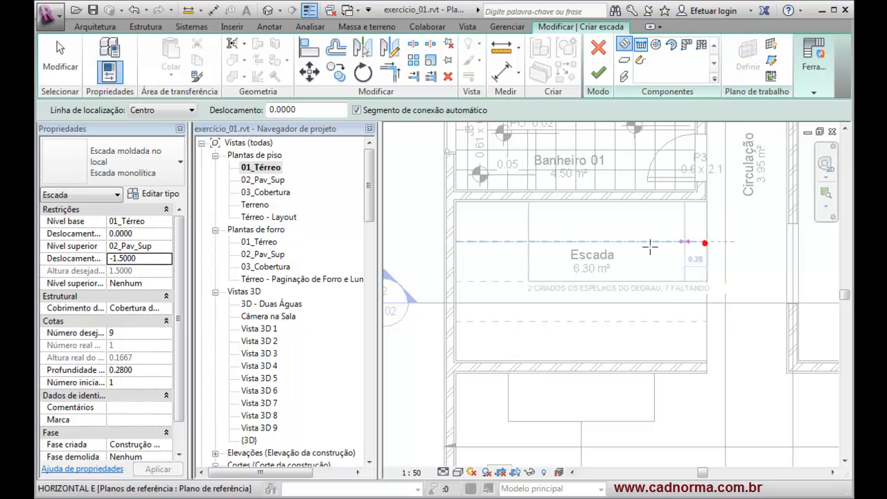
pyautogui.click(526, 241)
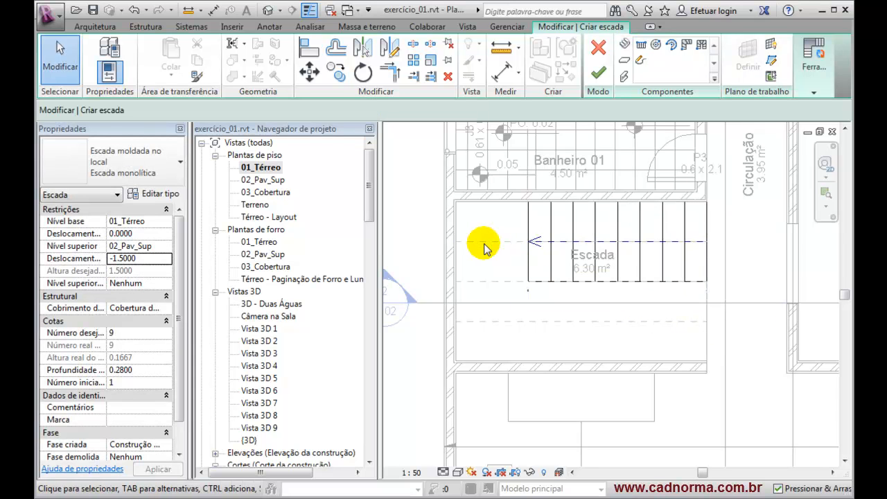
# Assign the Guarda-Corpo de Parede railing to the stair, positioned on Pisos, and finish the stair to check it in 3D.
pyautogui.click(815, 90)
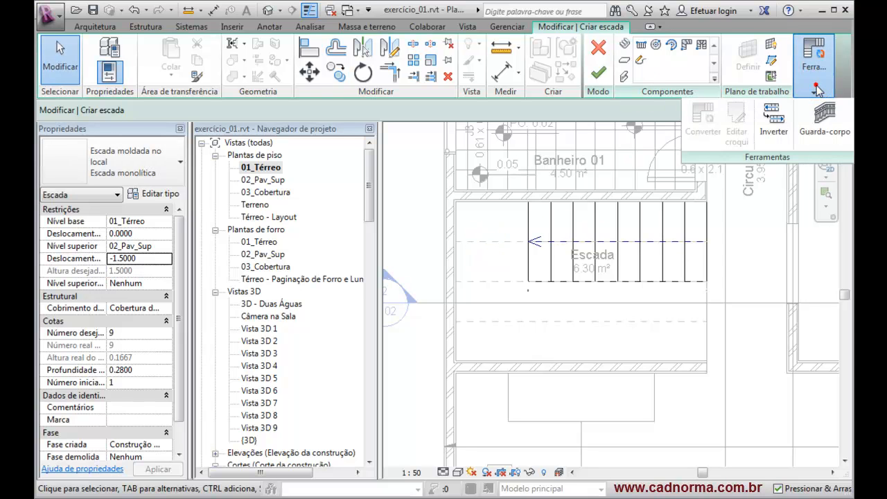
pyautogui.click(819, 122)
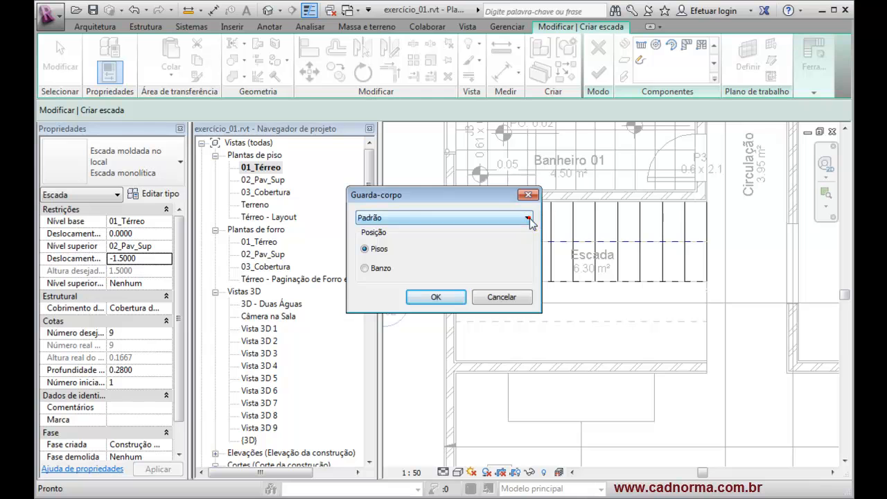
pyautogui.click(526, 218)
pyautogui.click(444, 275)
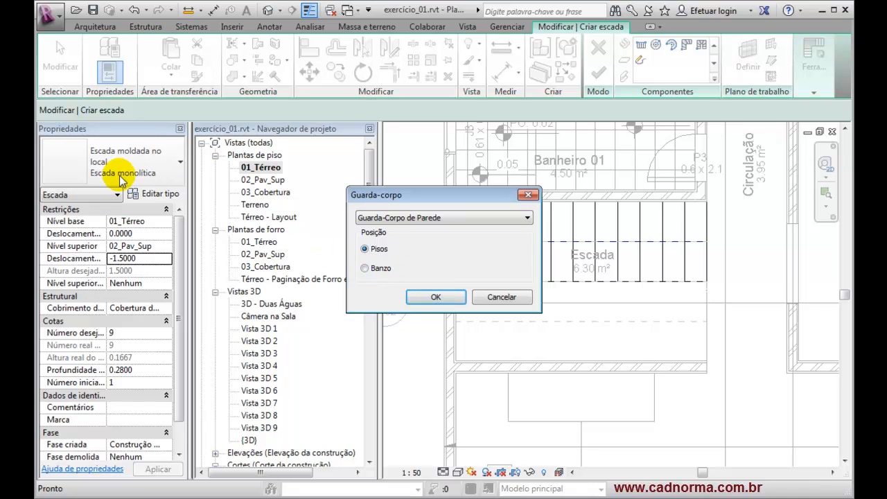
pyautogui.click(435, 294)
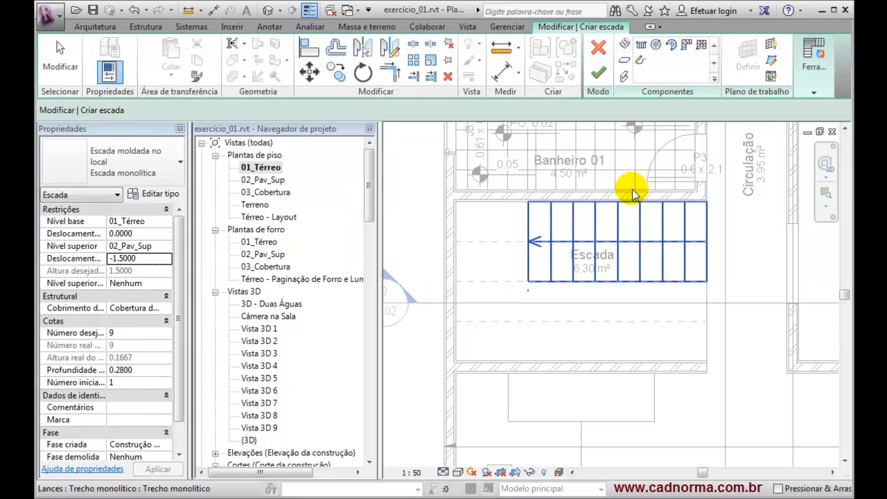
pyautogui.click(598, 73)
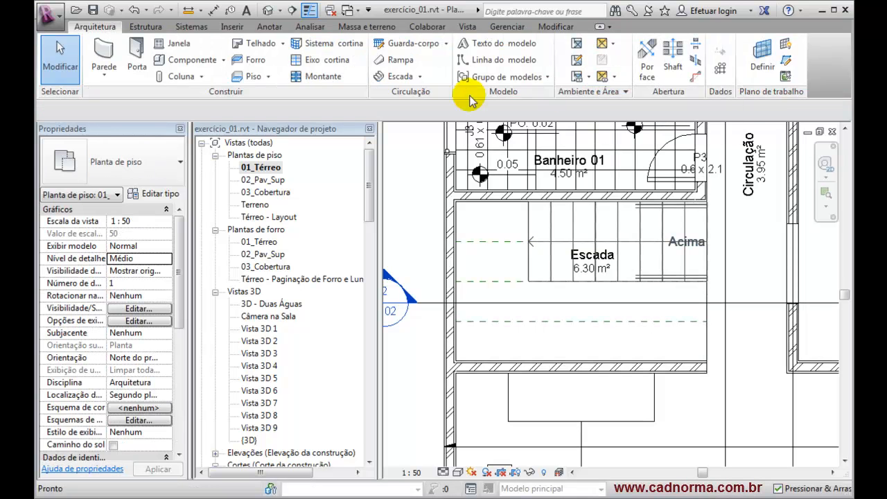
pyautogui.click(267, 10)
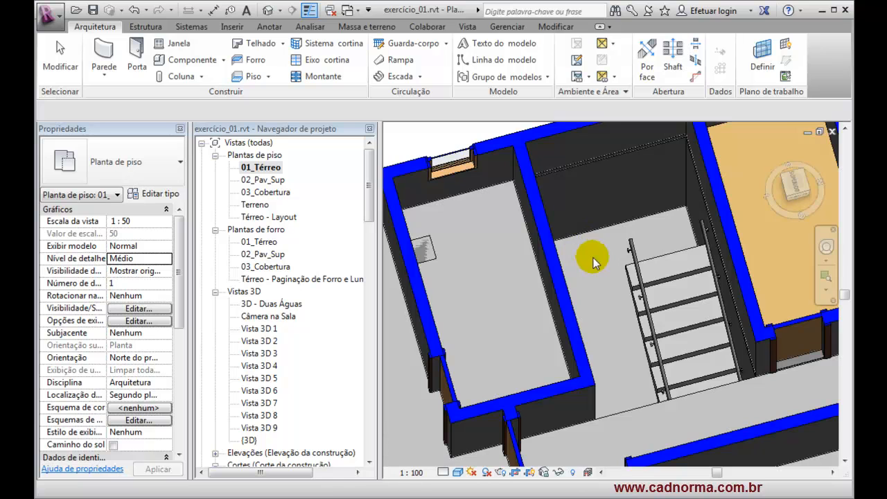
pyautogui.click(630, 243)
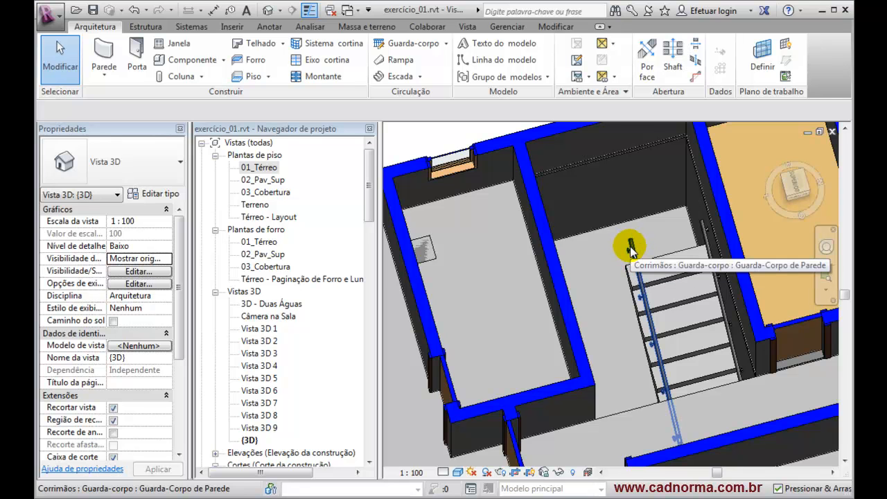
# Start another Escada por componente in the 01_Térreo floor plan with a base-level offset of 1.5.
pyautogui.doubleClick(260, 168)
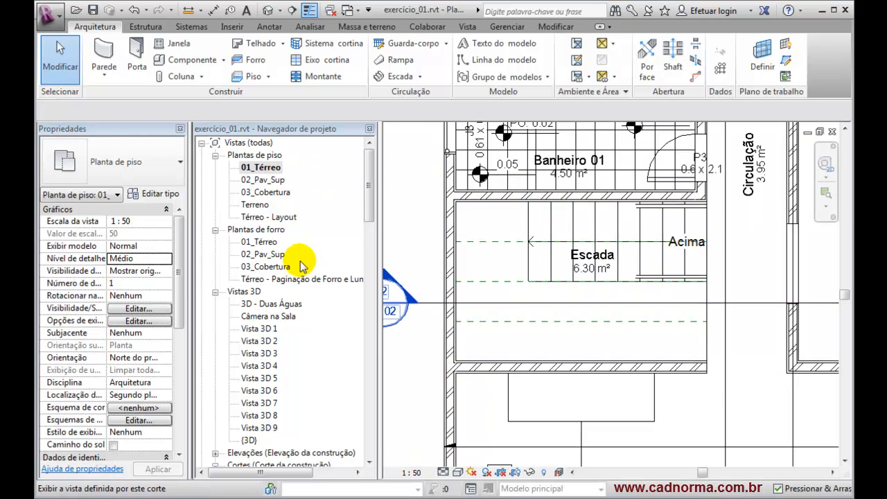
pyautogui.click(421, 80)
pyautogui.click(444, 97)
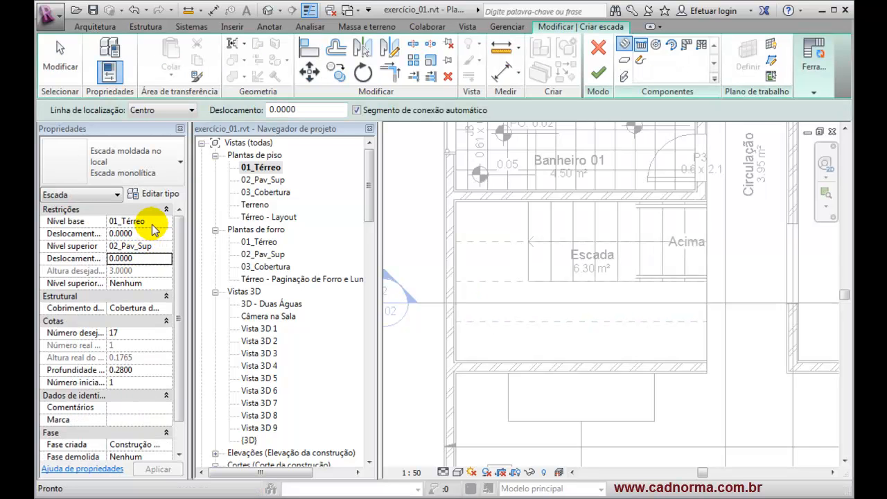
pyautogui.click(143, 233)
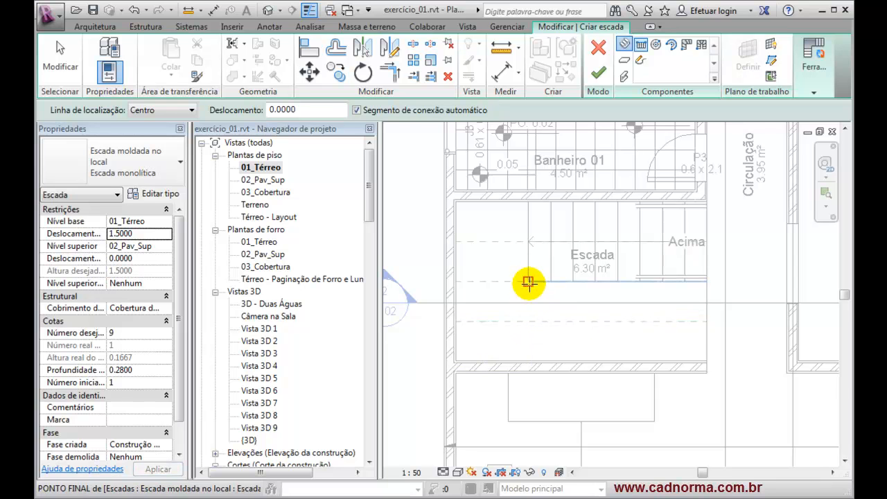
# Draw a straight nine-riser run along the lower reference plane toward Circulação, starting level with the first run's end.
pyautogui.click(528, 321)
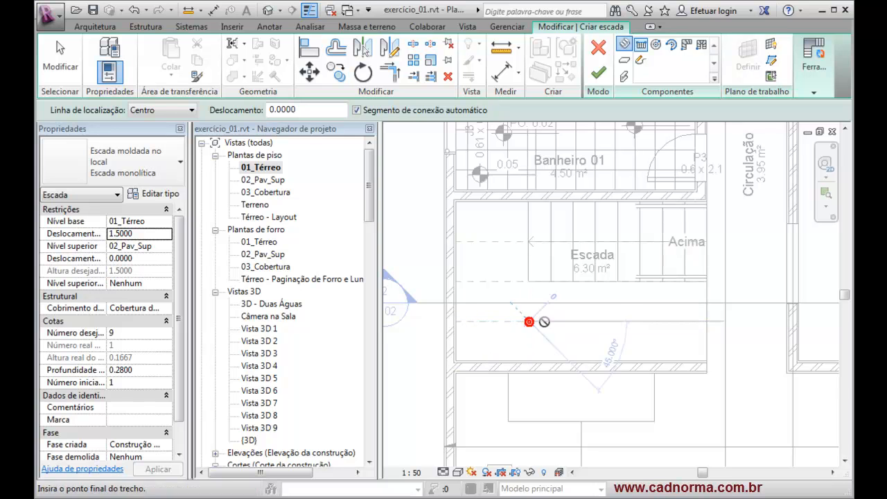
pyautogui.click(706, 321)
pyautogui.press('Escape')
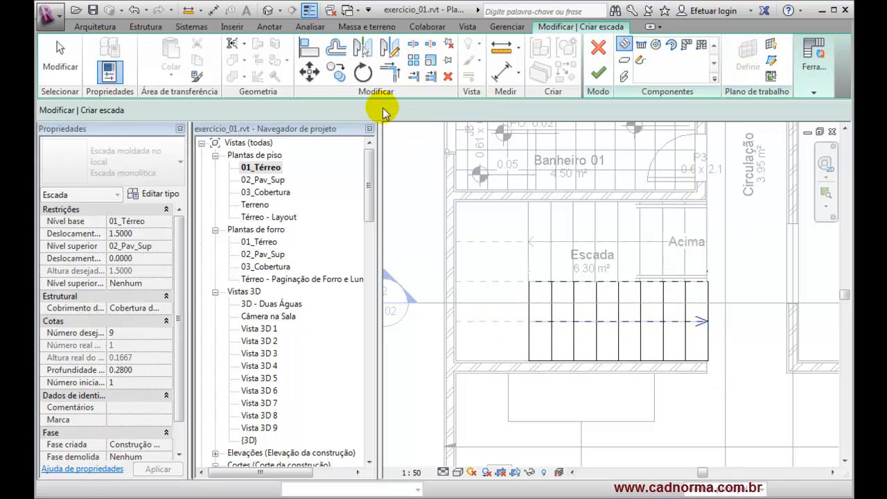
# Align and lock the second run's starting edge to the first run's end edge, and finish the stair to check it in 3D.
pyautogui.click(311, 53)
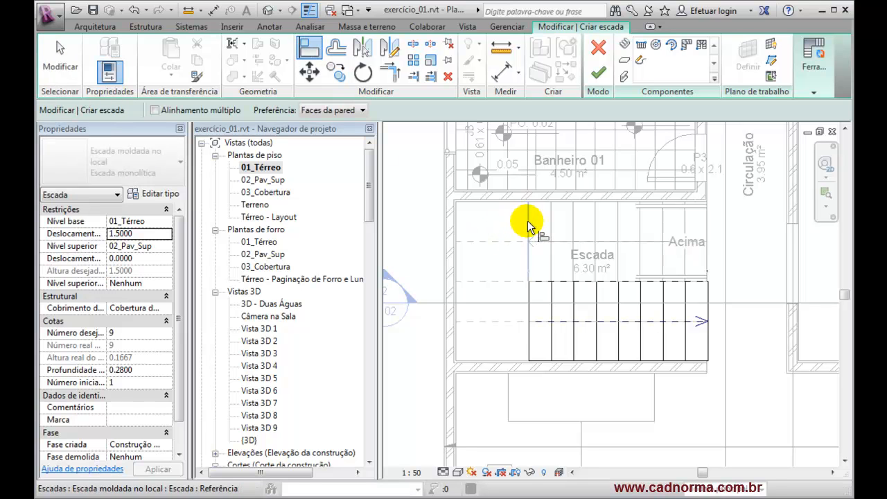
pyautogui.click(529, 315)
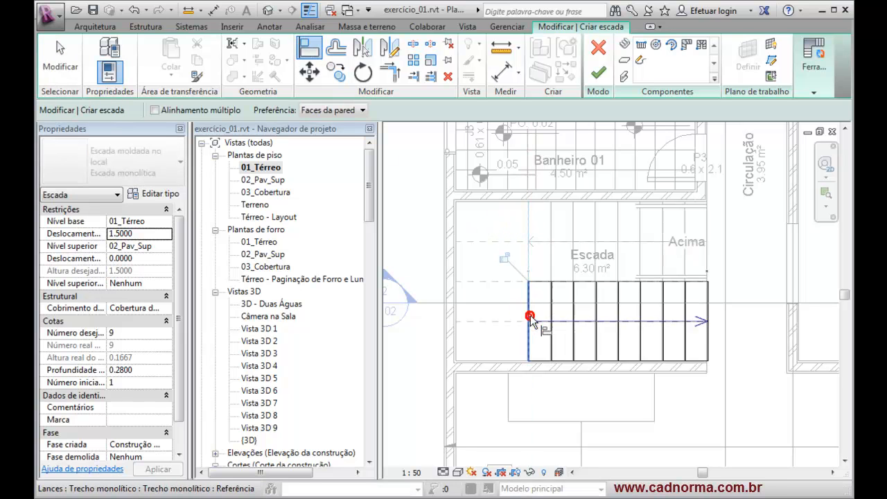
pyautogui.click(604, 242)
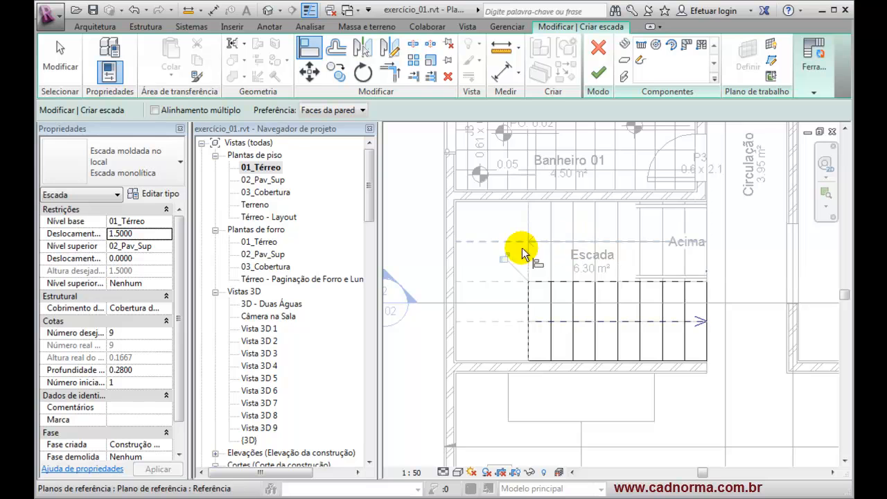
pyautogui.click(505, 258)
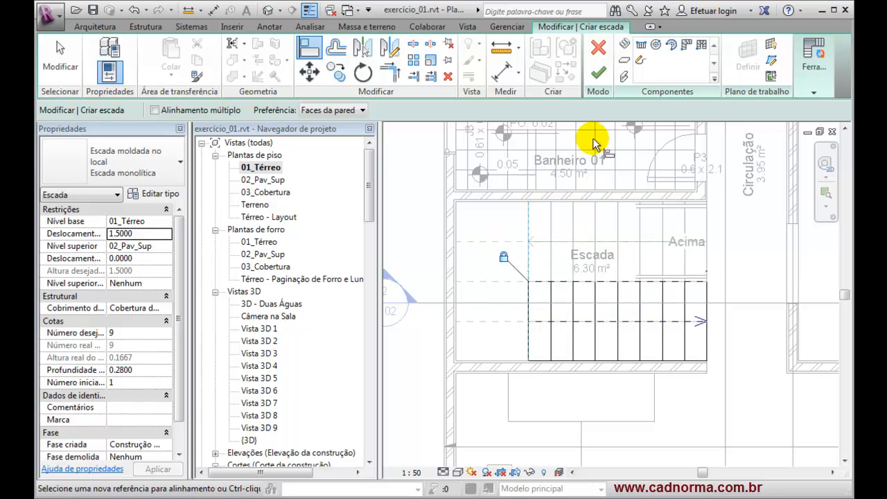
pyautogui.click(599, 74)
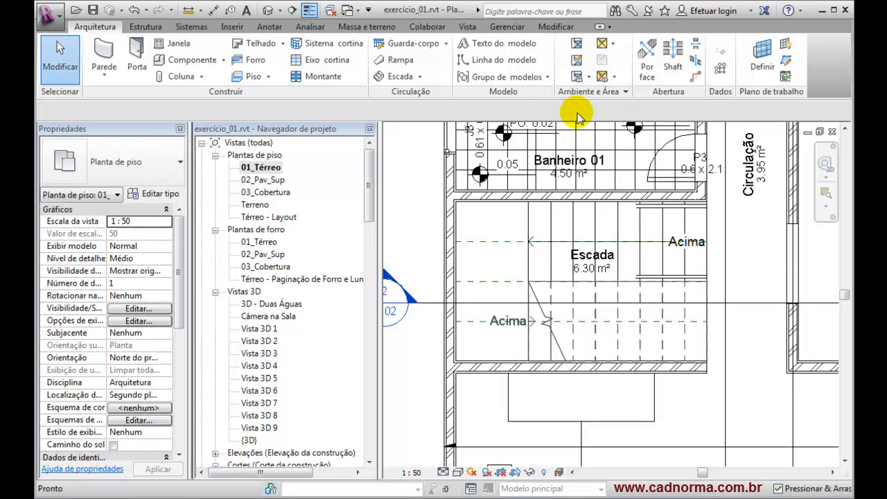
pyautogui.click(267, 9)
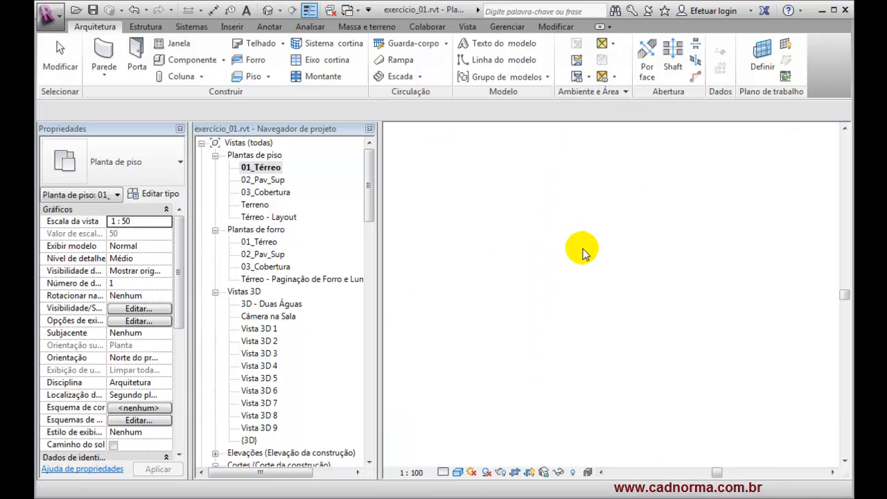
pyautogui.keyDown('shift'); pyautogui.moveTo(593, 299); pyautogui.dragTo(679, 309, button='middle'); pyautogui.keyUp('shift')
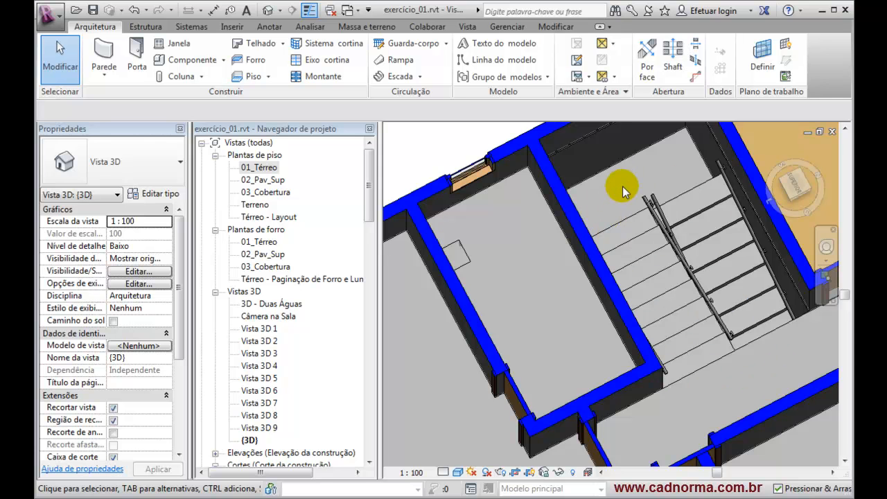
# Start a floor in the 01_Térreo plan using the Laje de 12 cm type with a height offset of 1.5.
pyautogui.doubleClick(265, 169)
pyautogui.click(235, 77)
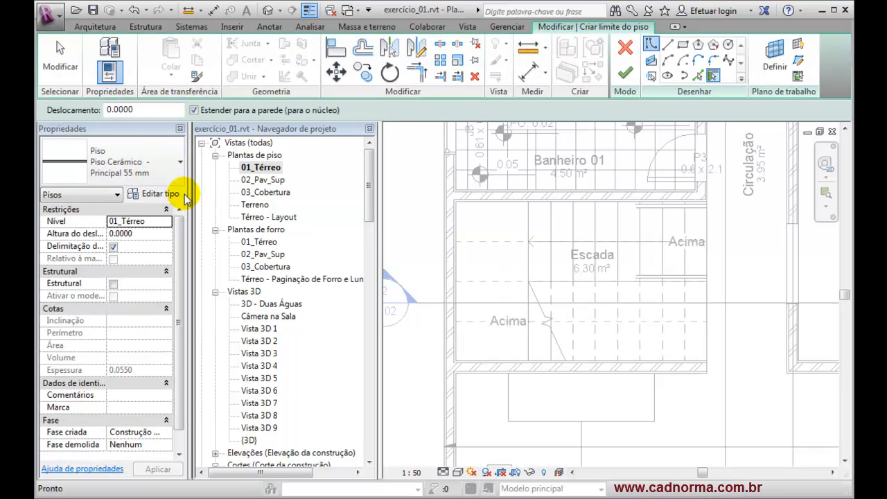
pyautogui.click(170, 178)
pyautogui.click(108, 264)
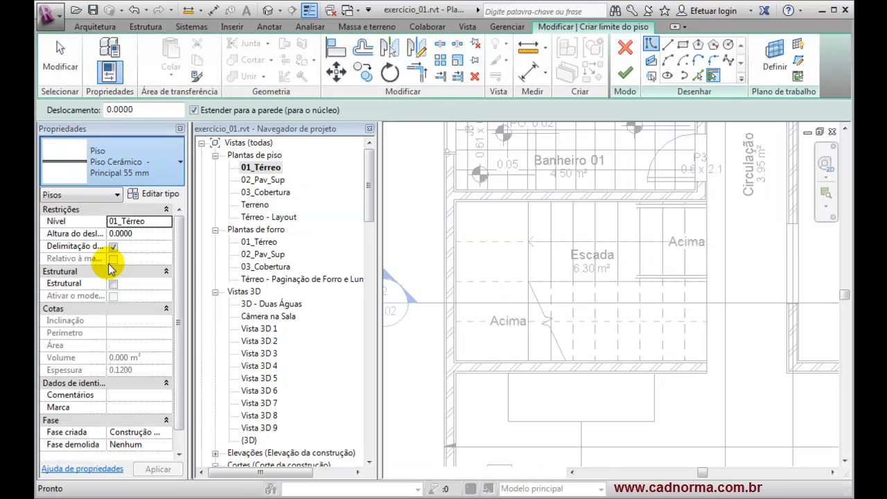
pyautogui.click(144, 233)
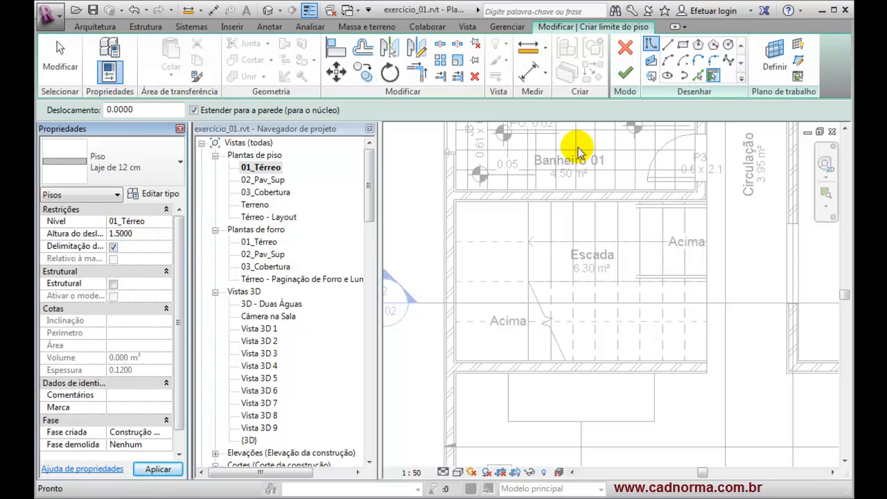
# Sketch a rectangular floor boundary about 0.91 m wide between the stair runs' ends and the surrounding walls, finish it, and open the 3D view.
pyautogui.click(683, 44)
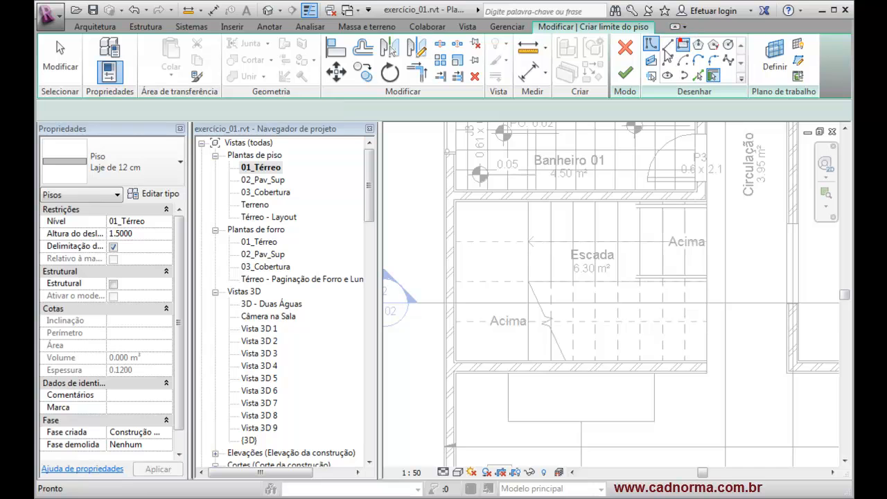
pyautogui.click(528, 202)
pyautogui.click(455, 361)
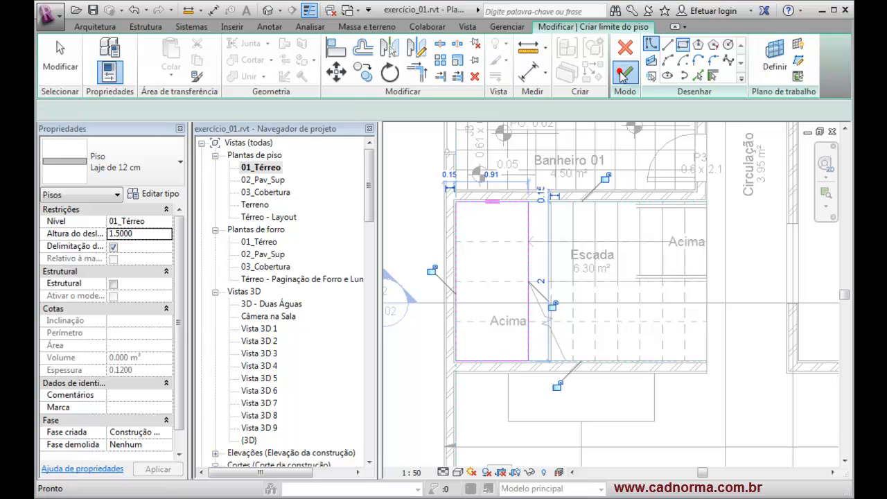
pyautogui.click(621, 74)
pyautogui.click(268, 10)
pyautogui.press('Escape')
# Change both inner railings between the two stair flights to the 900mm Tubulação type.
pyautogui.keyDown('shift'); pyautogui.moveTo(661, 253); pyautogui.dragTo(608, 217, button='middle'); pyautogui.keyUp('shift')
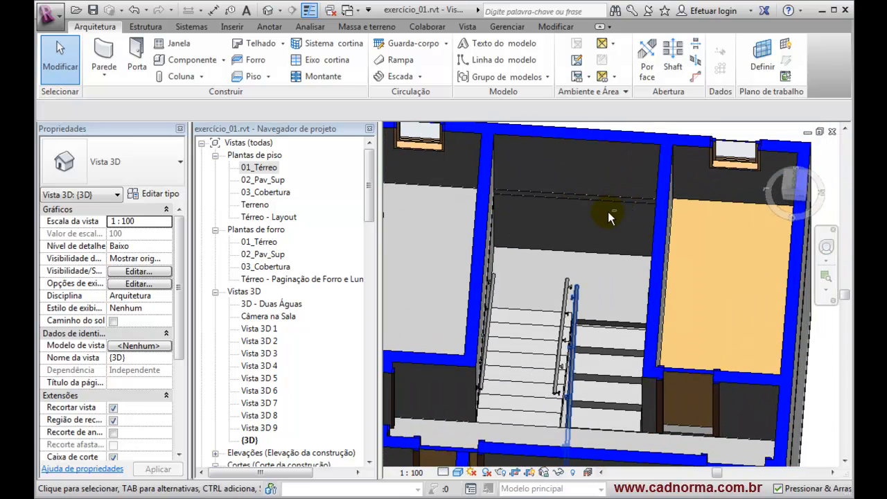
pyautogui.click(568, 298)
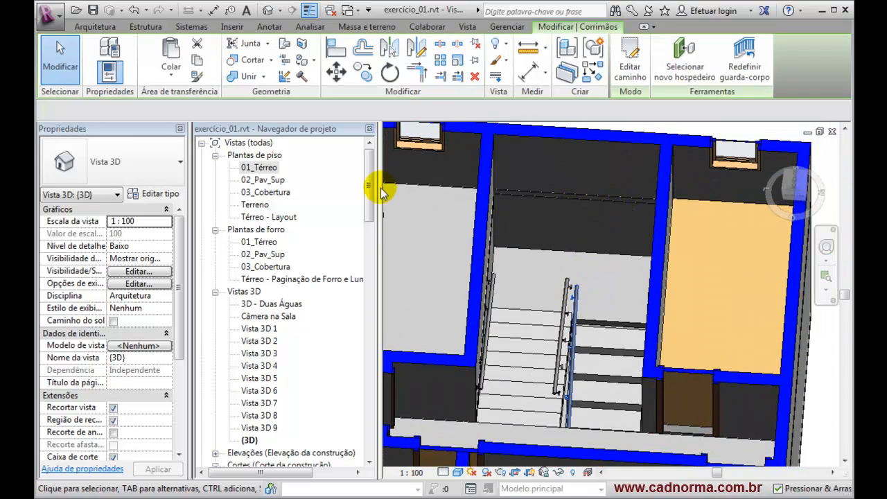
pyautogui.click(180, 162)
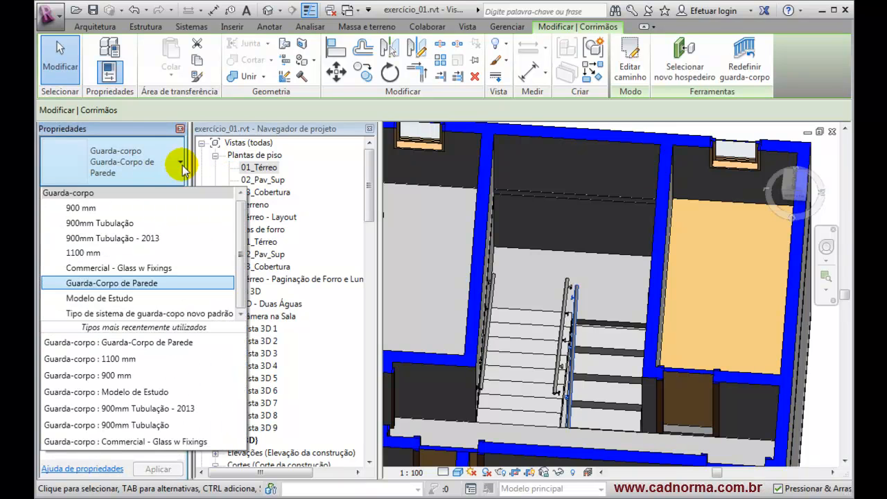
pyautogui.click(121, 223)
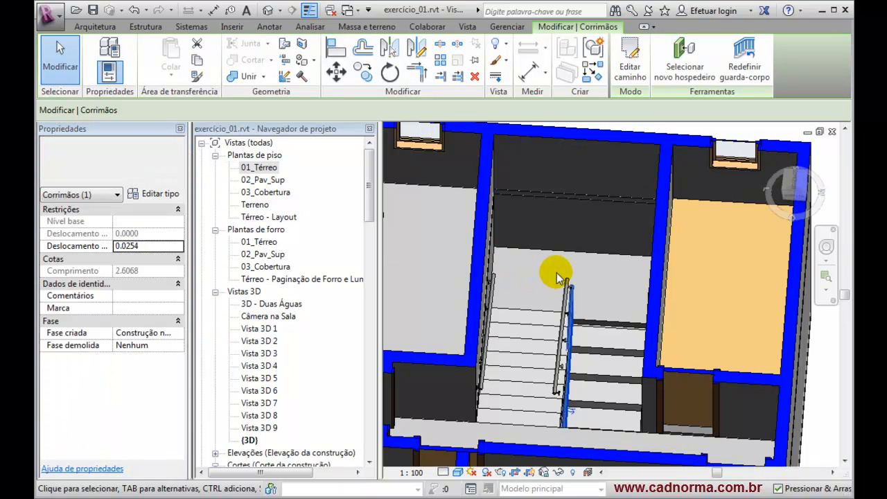
pyautogui.click(567, 285)
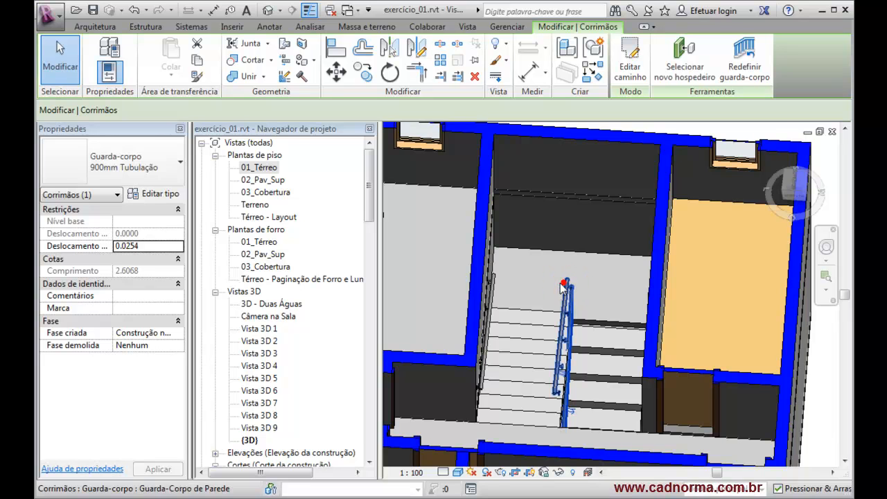
pyautogui.click(174, 166)
pyautogui.click(128, 228)
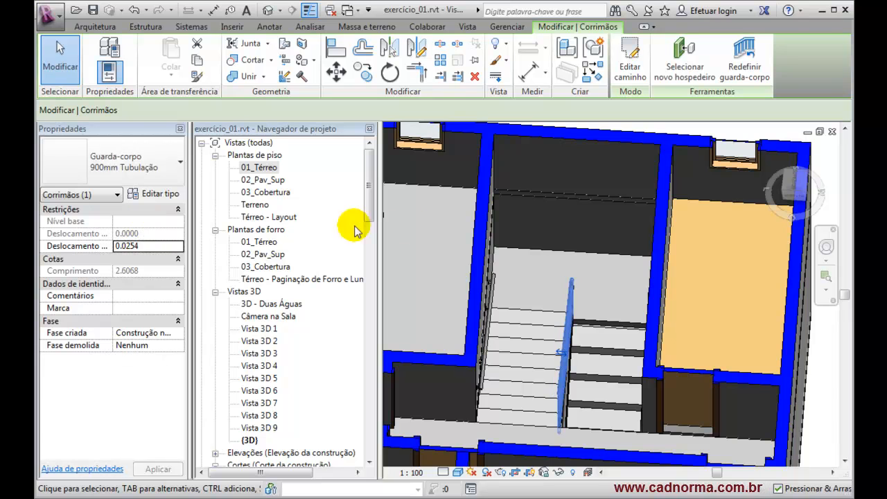
pyautogui.click(537, 262)
# Set the offset of the upper flight's inner railing to 0.05.
pyautogui.keyDown('shift'); pyautogui.moveTo(560, 297); pyautogui.dragTo(534, 272, button='middle'); pyautogui.keyUp('shift')
pyautogui.scroll(5, 552, 288)
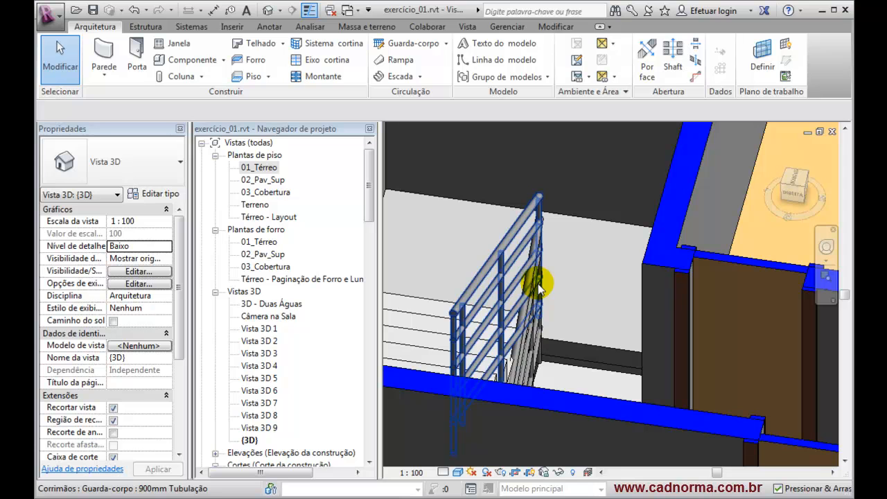
pyautogui.click(539, 289)
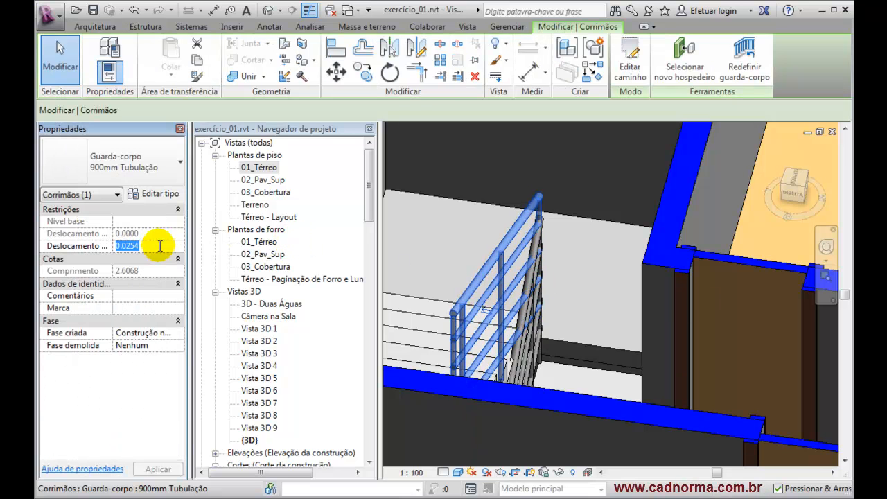
pyautogui.write('.05')
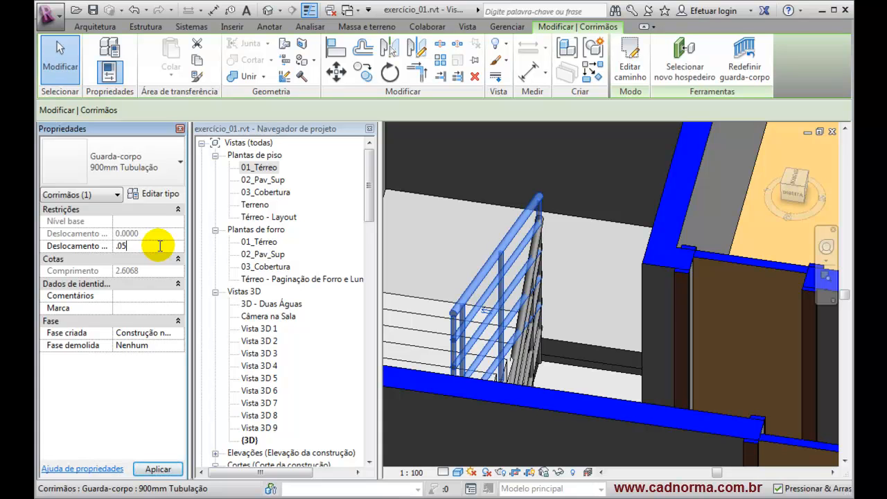
pyautogui.click(158, 469)
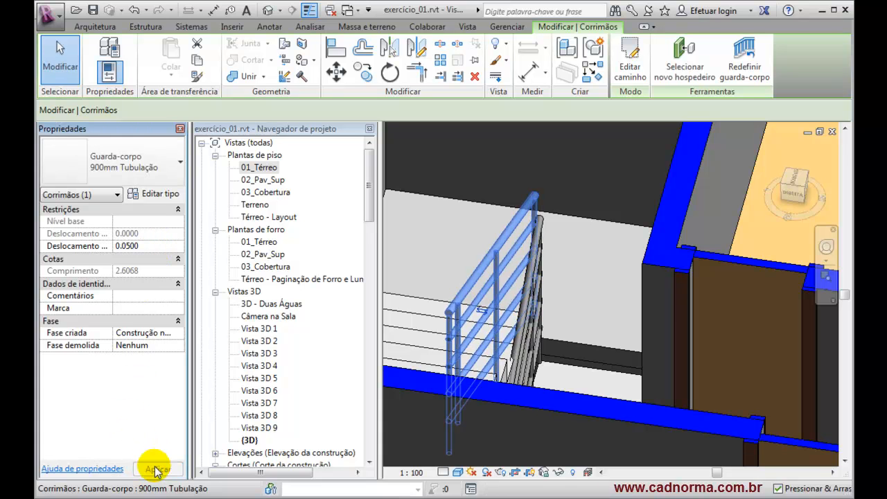
# Set the lower flight's inner railing offset to 0.05 as well and check the staircase in 3D.
pyautogui.click(534, 297)
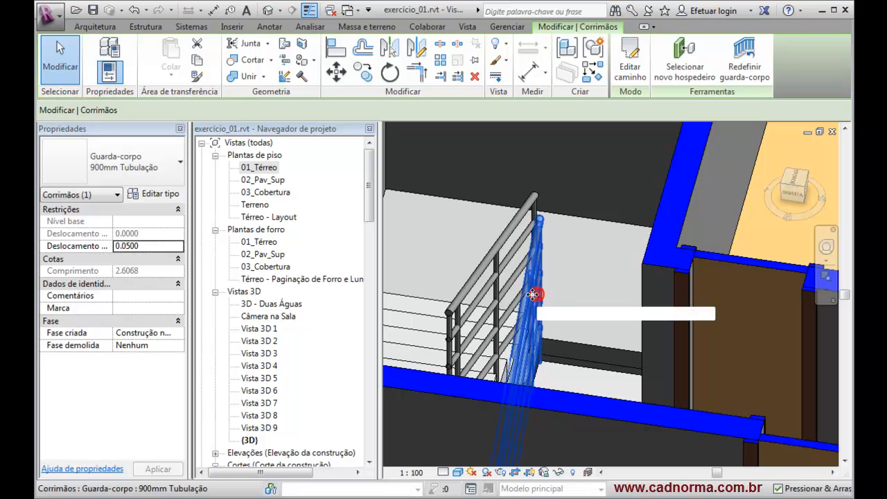
pyautogui.doubleClick(151, 247)
pyautogui.write('.05')
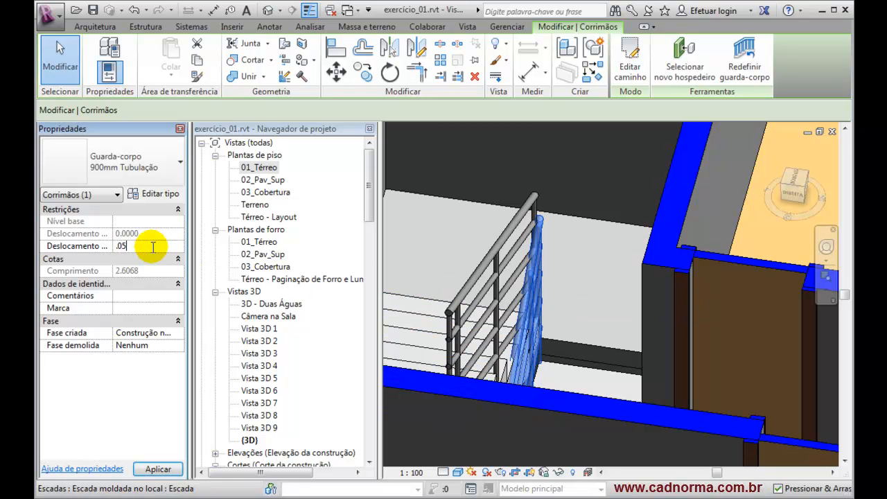
pyautogui.click(163, 469)
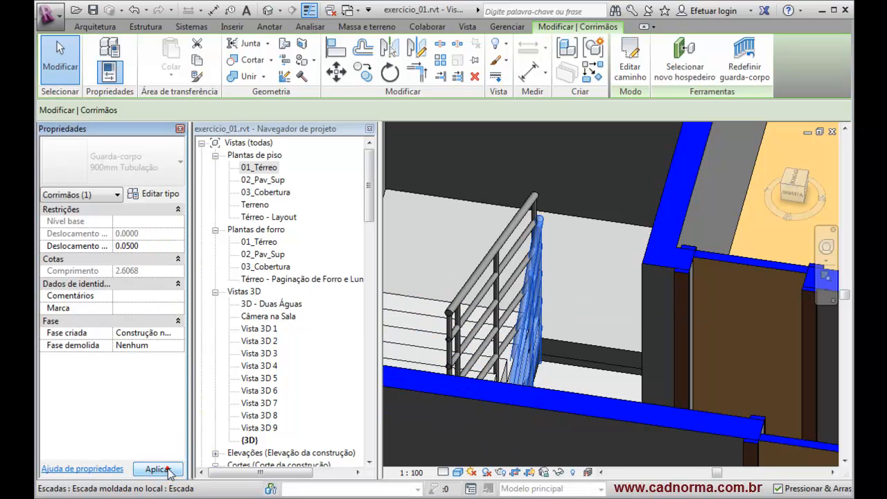
pyautogui.click(596, 272)
pyautogui.keyDown('shift'); pyautogui.moveTo(574, 294); pyautogui.dragTo(648, 311, button='middle'); pyautogui.keyUp('shift')
pyautogui.scroll(-3, 598, 297)
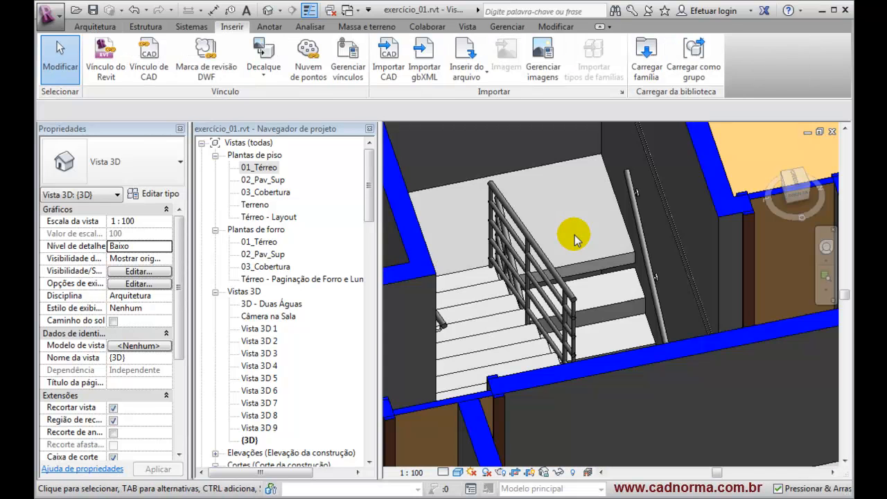